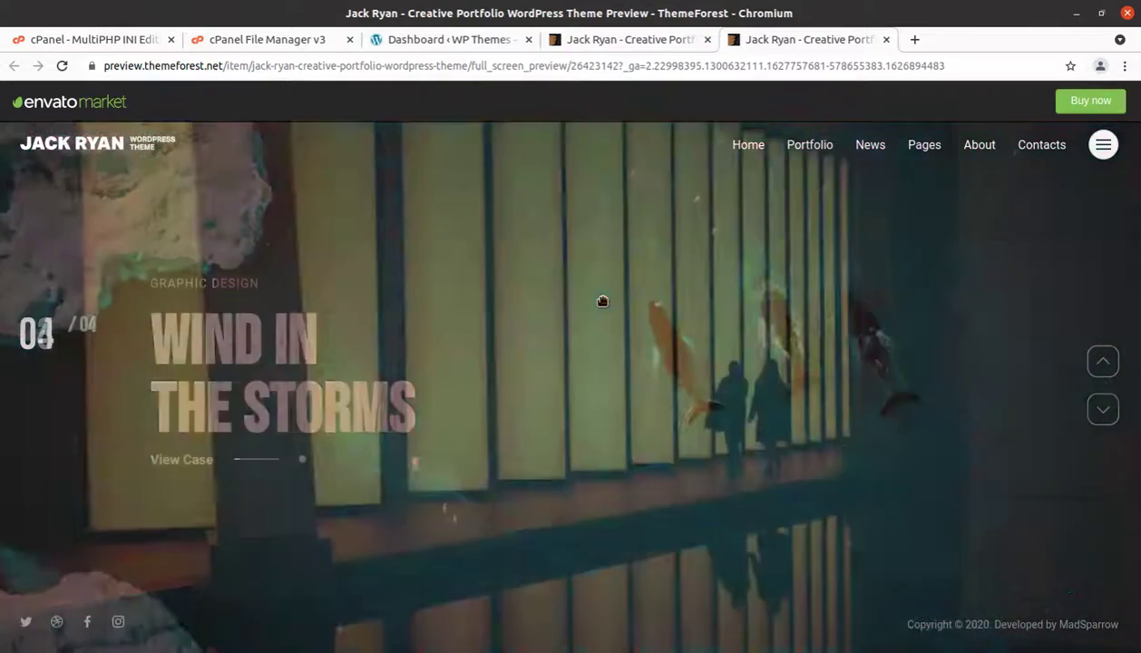
# Browse back and forth through the project slides in the Jack Ryan theme demo's home page slider.
pyautogui.scroll(1, 602, 301)
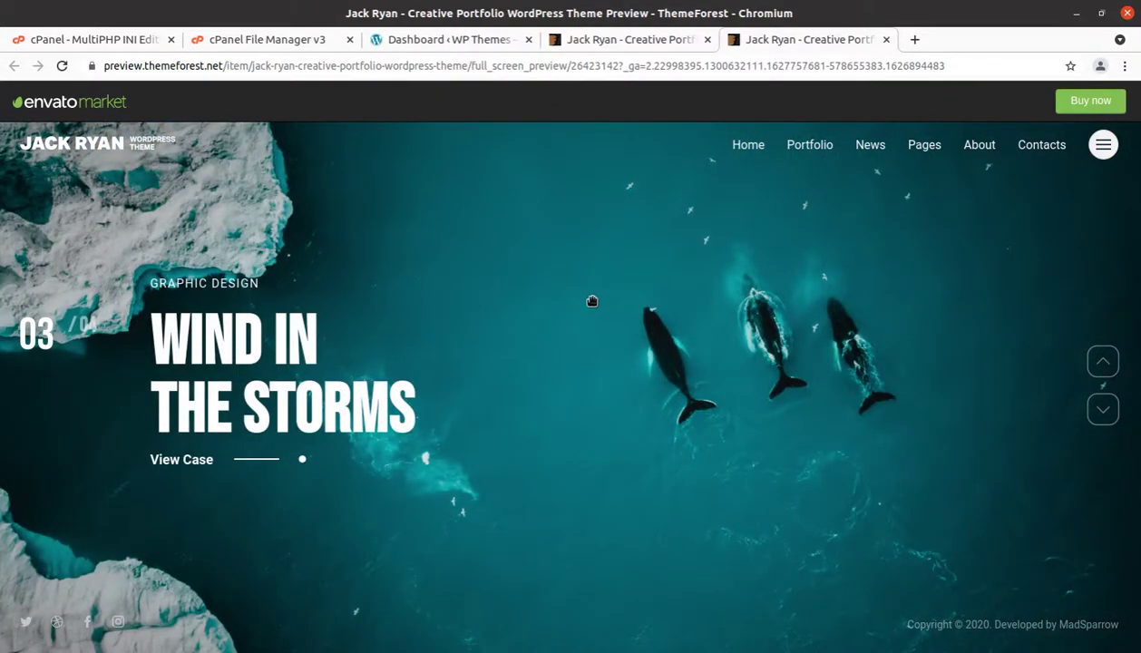
pyautogui.scroll(1, 489, 354)
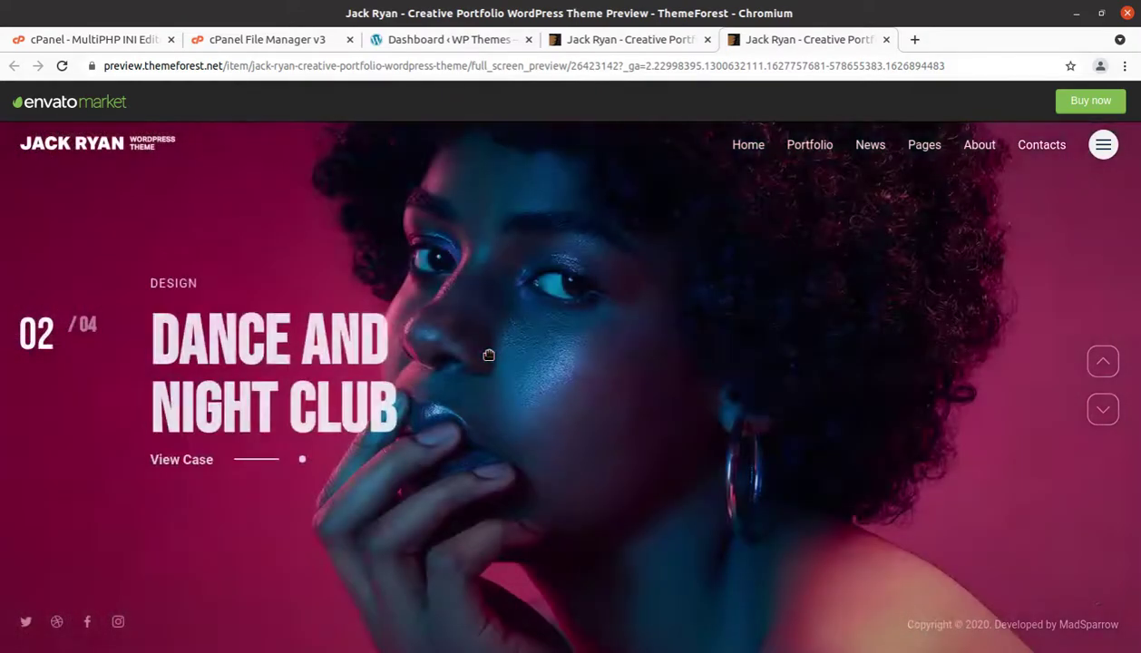
pyautogui.scroll(-1, 488, 355)
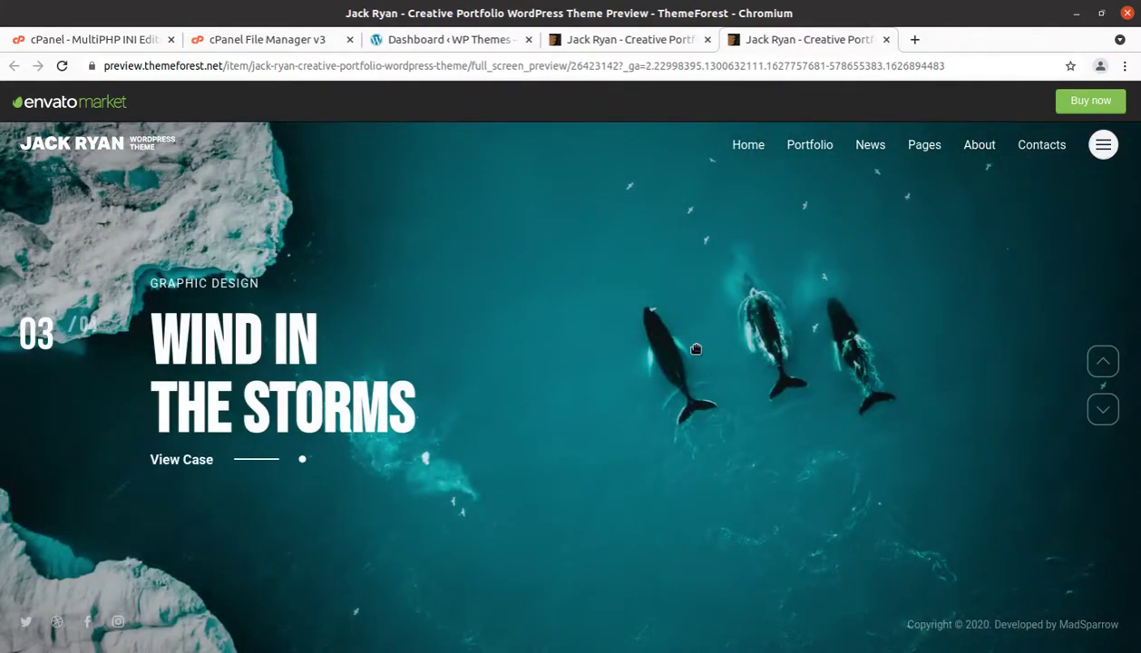
pyautogui.scroll(-1, 689, 344)
pyautogui.scroll(-1, 952, 254)
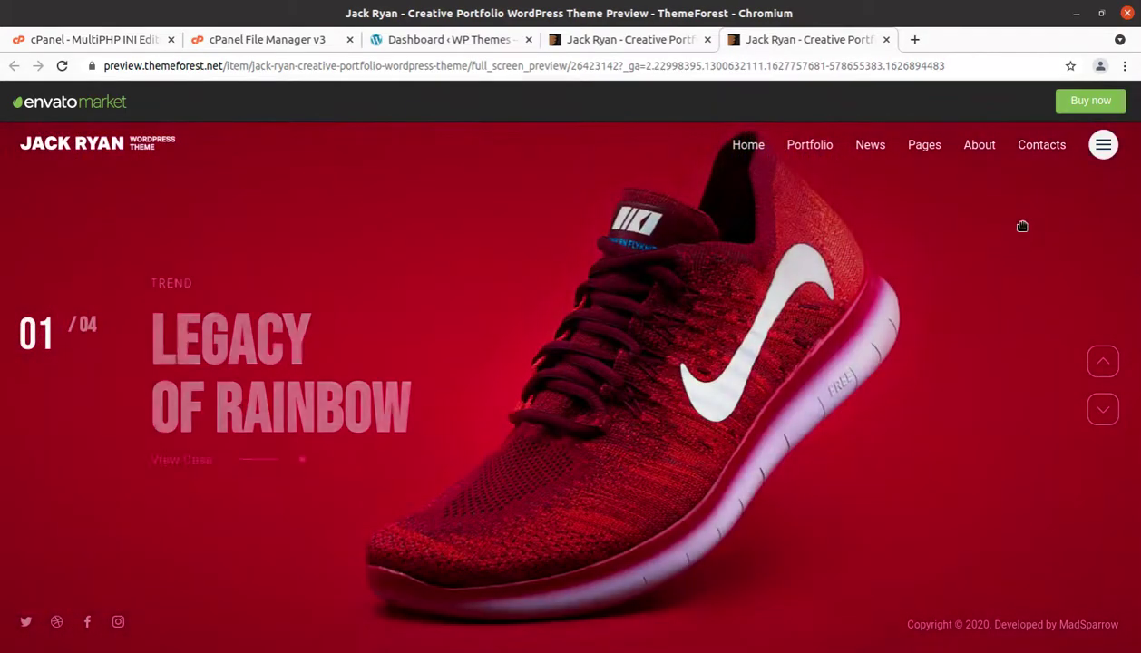
# Open the Slider Parallax and Slider Fade home page demos and look through the fade version's slides.
pyautogui.click(1103, 144)
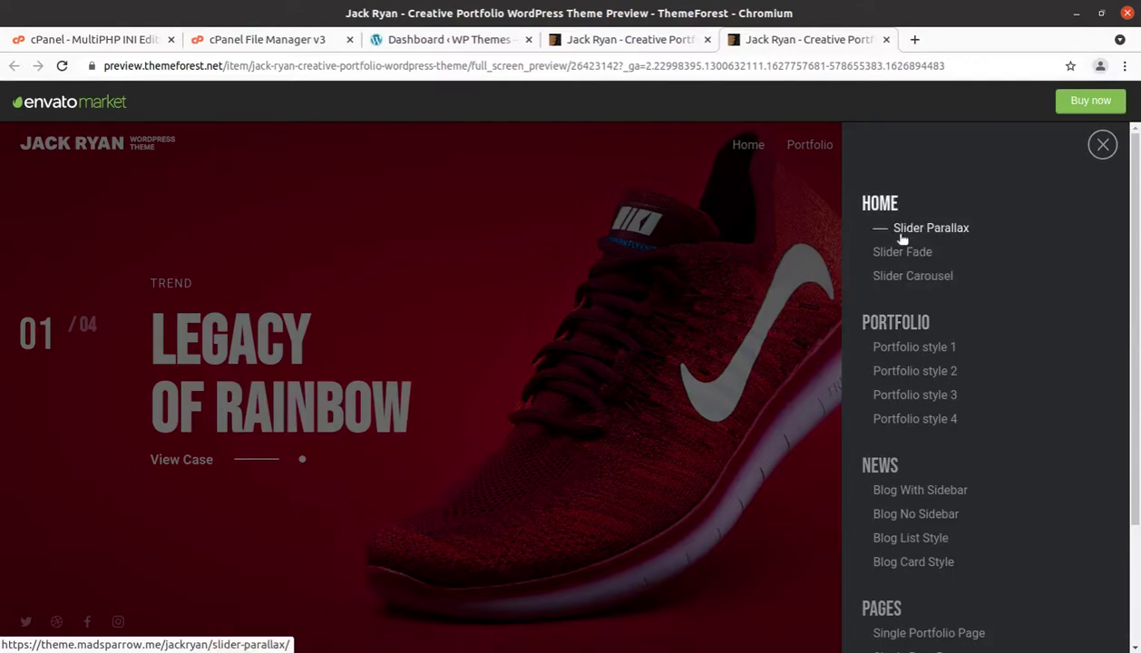
pyautogui.click(902, 232)
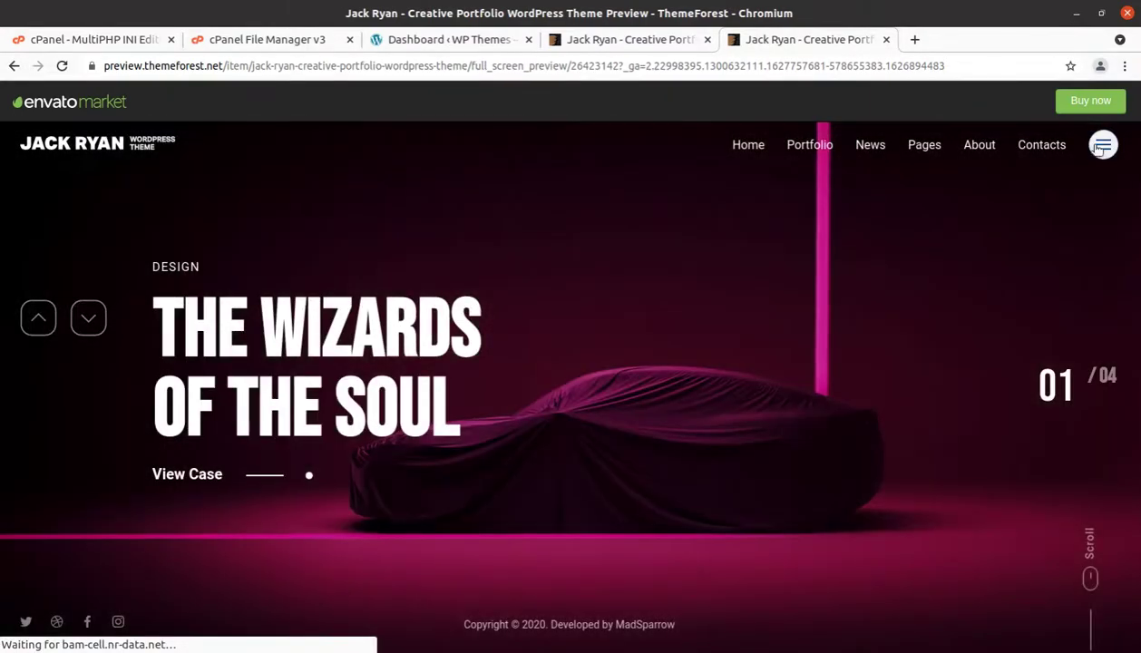
pyautogui.click(1103, 145)
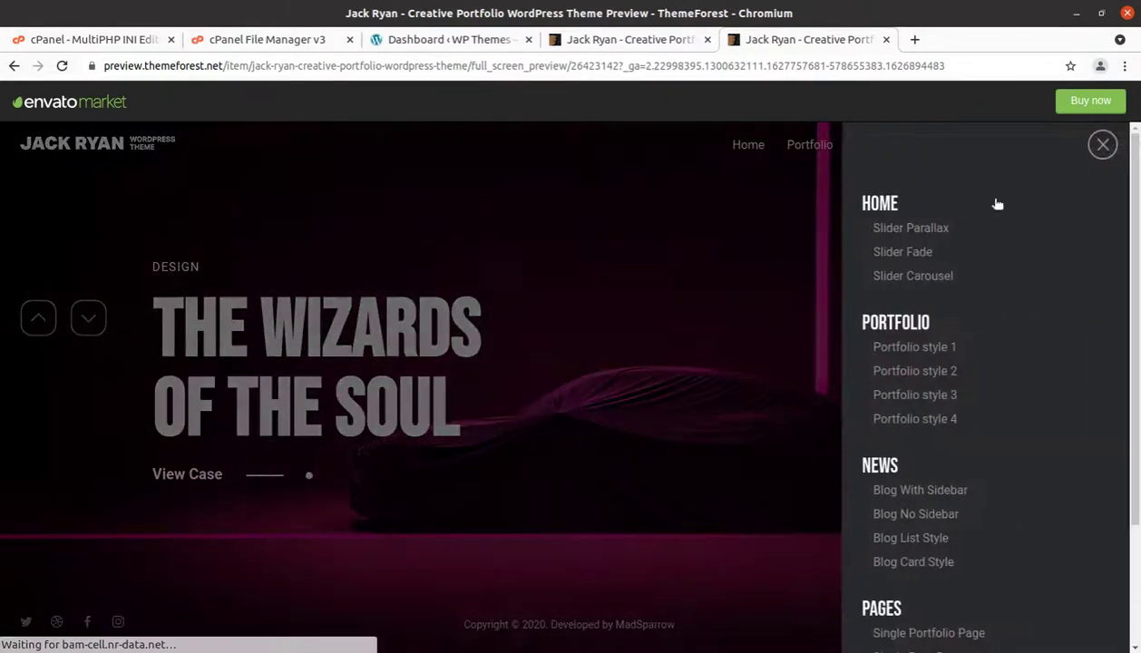
pyautogui.click(904, 254)
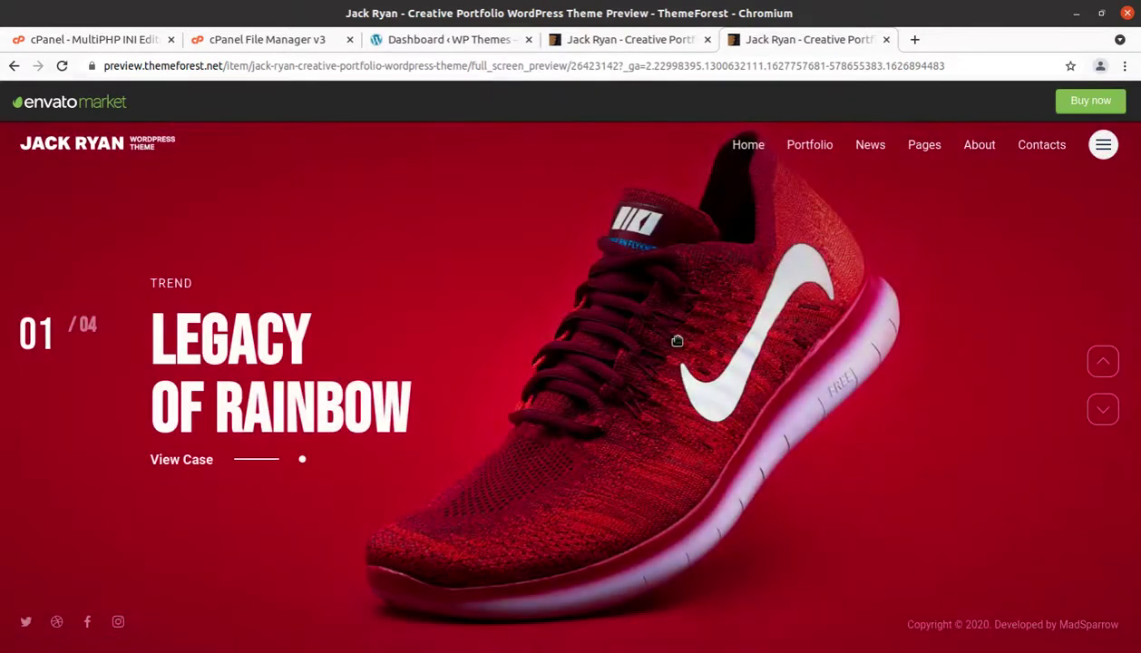
pyautogui.scroll(-1, 677, 341)
pyautogui.scroll(1, 677, 339)
# View the project columns of the Slider Carousel home page demo and go back to the Slider Parallax demo.
pyautogui.click(1103, 156)
pyautogui.click(912, 287)
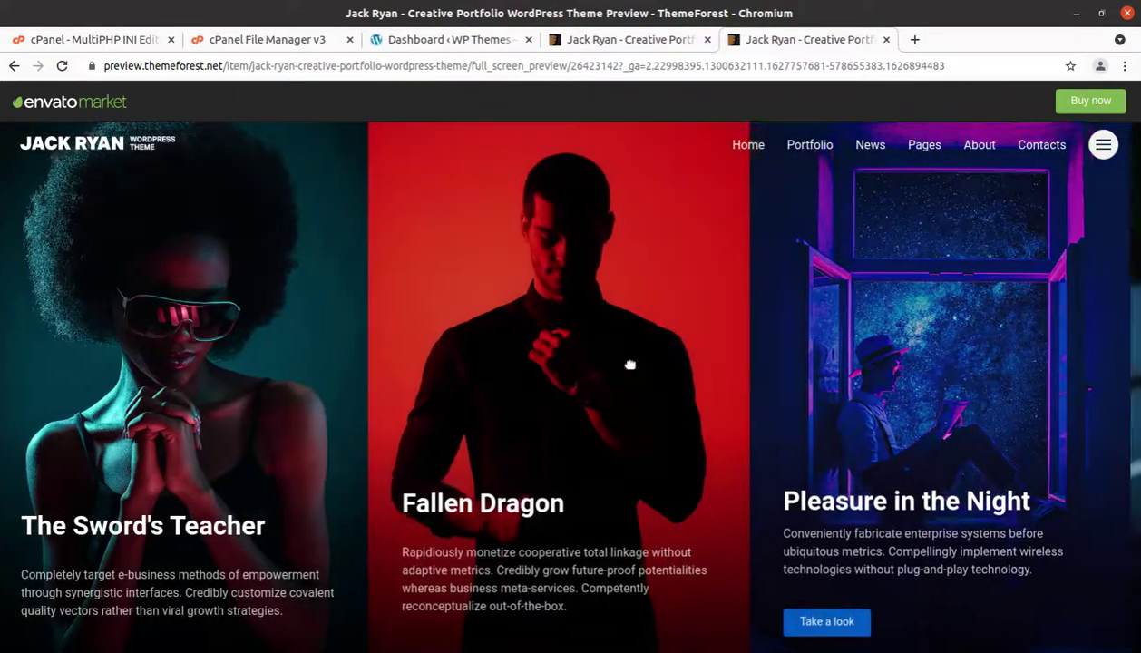
pyautogui.scroll(-1, 727, 365)
pyautogui.scroll(1, 661, 343)
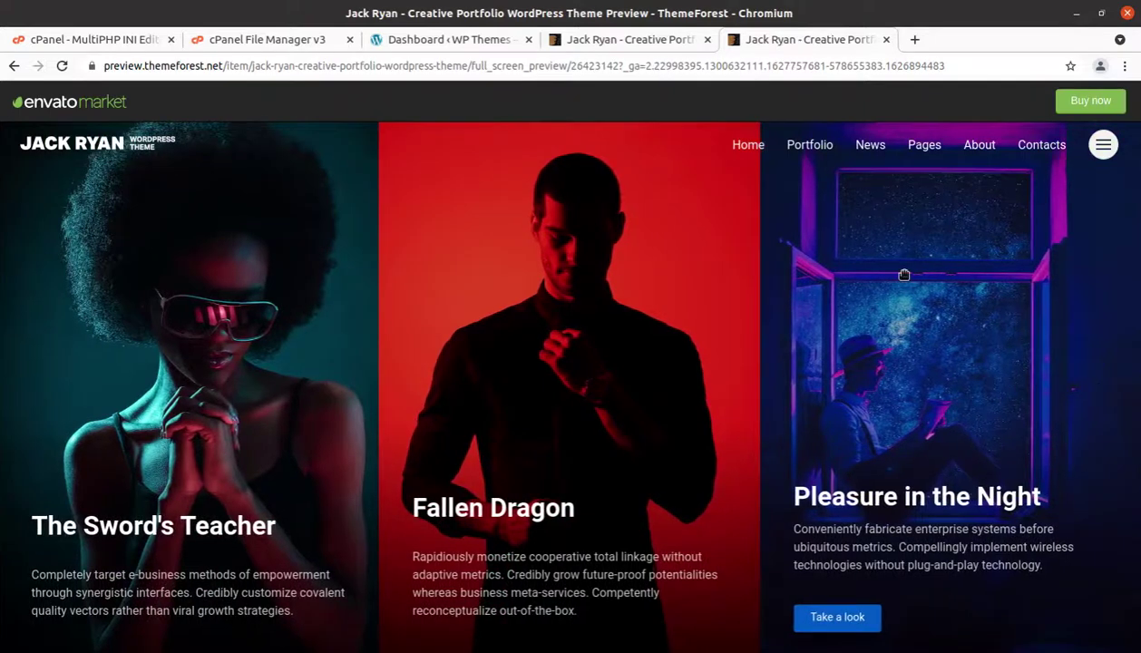
pyautogui.moveTo(628, 314)
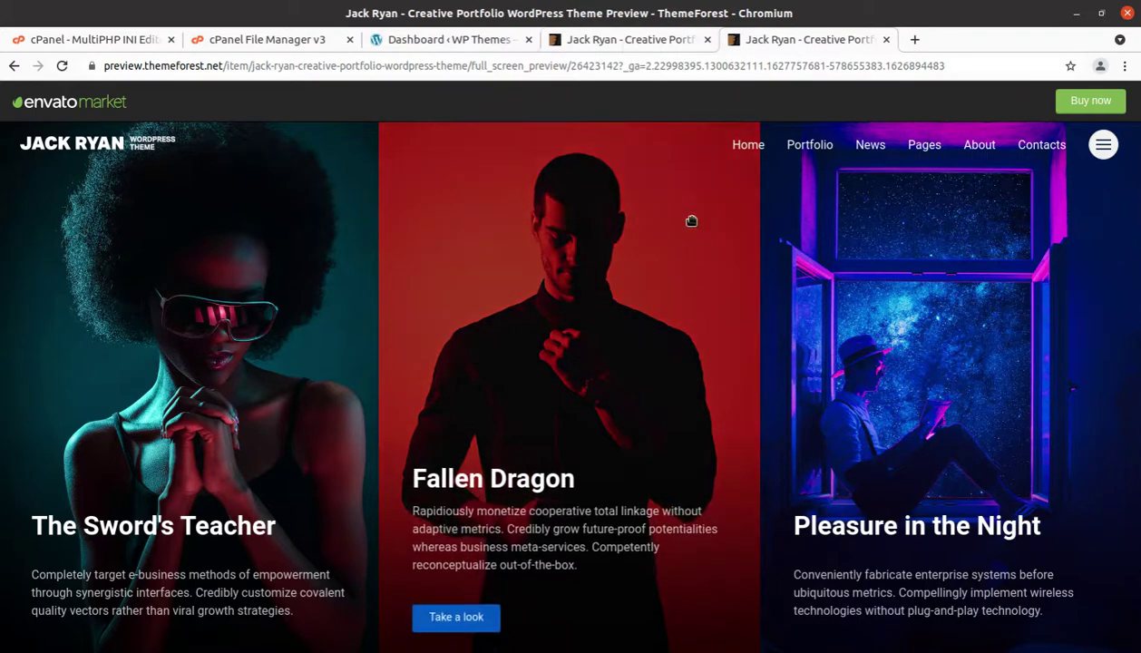
pyautogui.click(1095, 151)
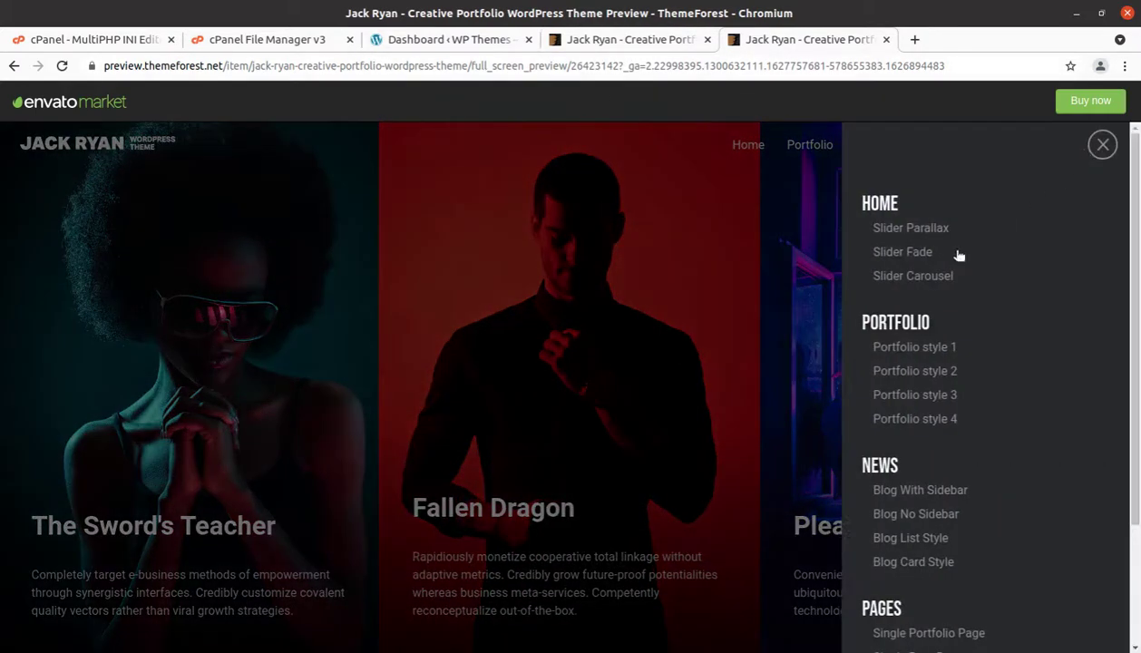
pyautogui.click(895, 232)
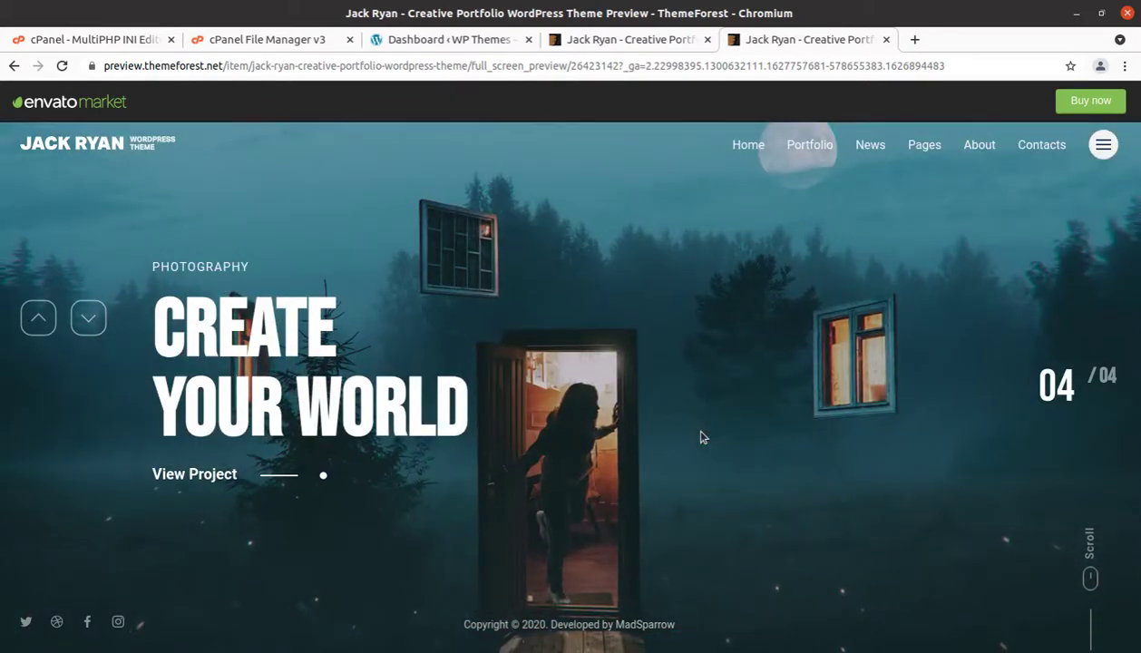
# View the Portfolio style 2, 3 and 4 demo pages and look over the style 4 project grid.
pyautogui.moveTo(823, 148)
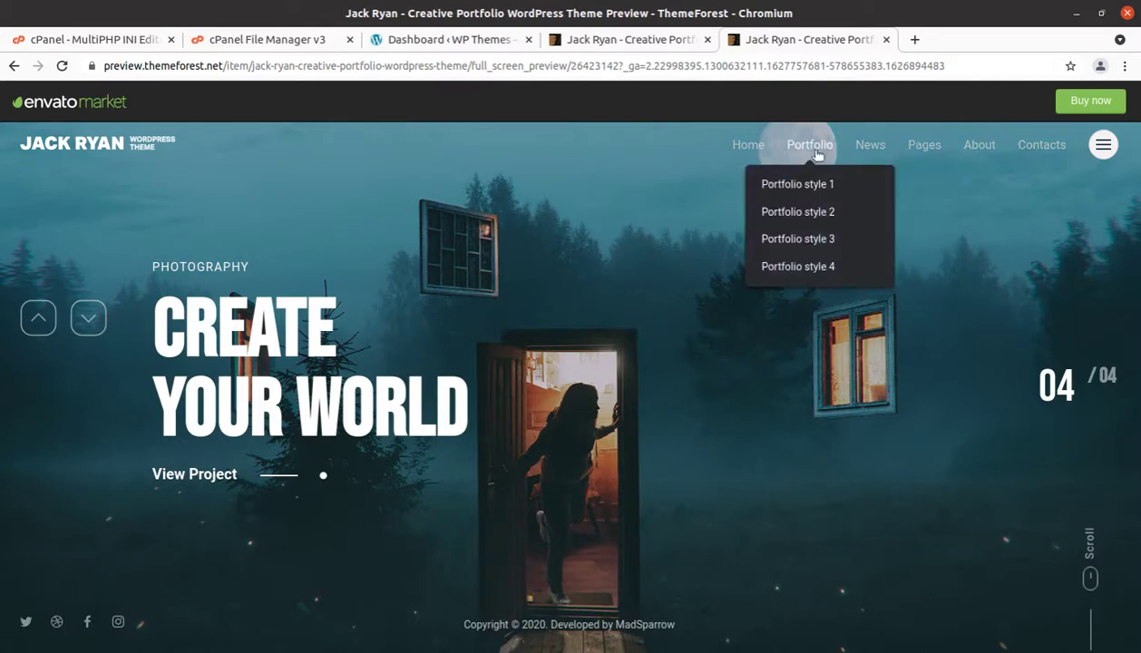
pyautogui.click(791, 221)
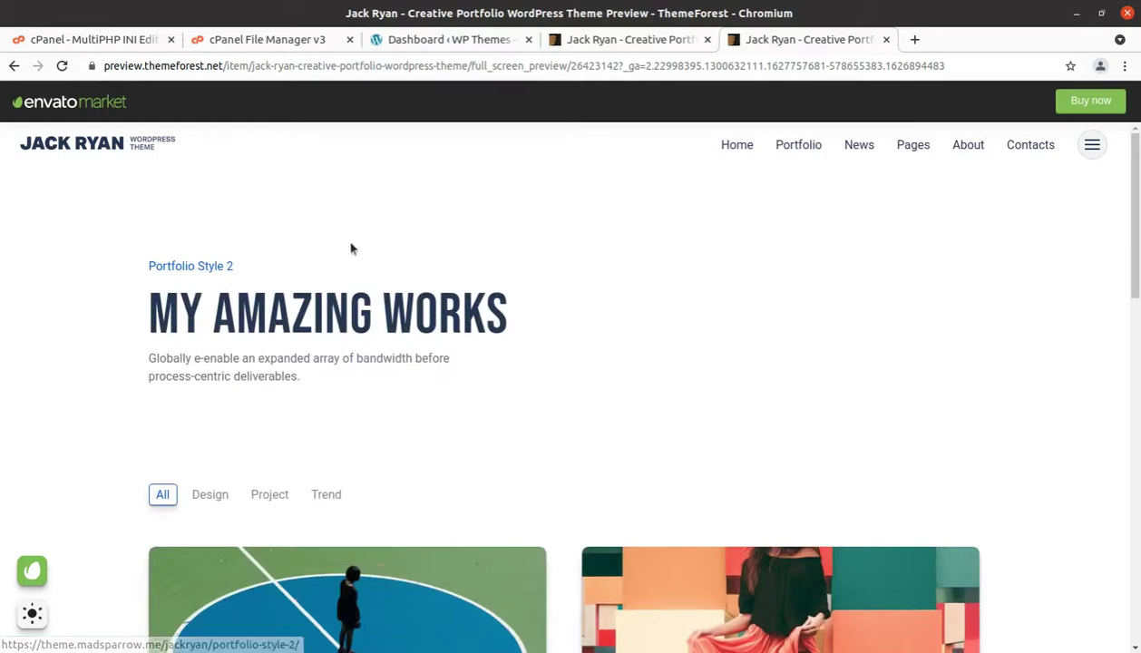
pyautogui.moveTo(779, 148)
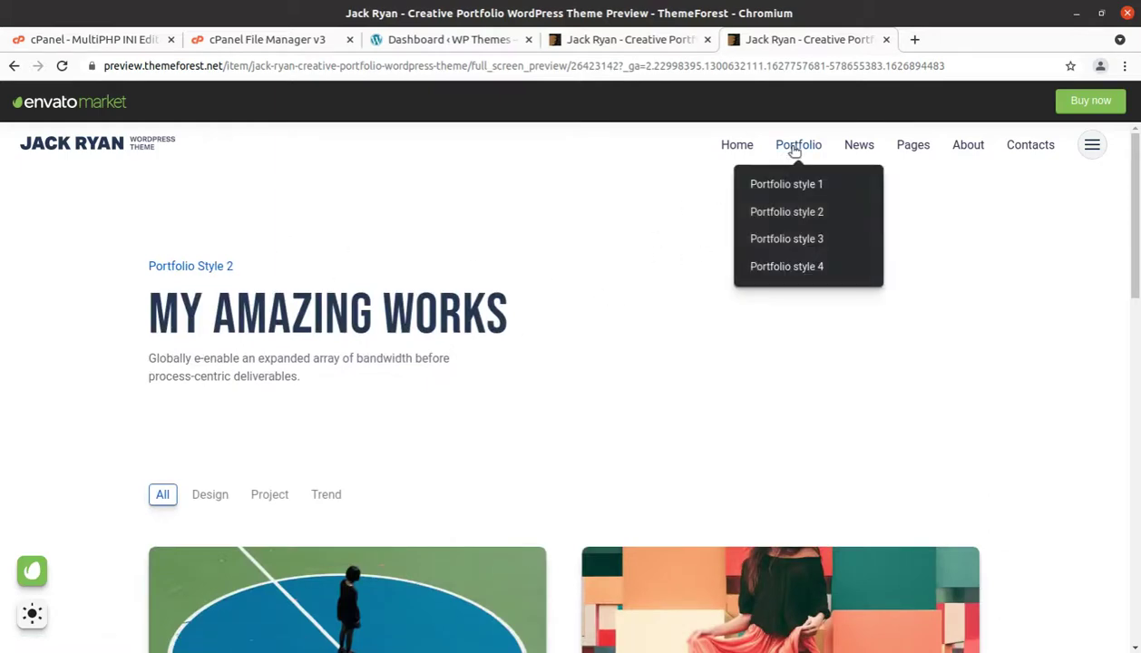
pyautogui.click(777, 243)
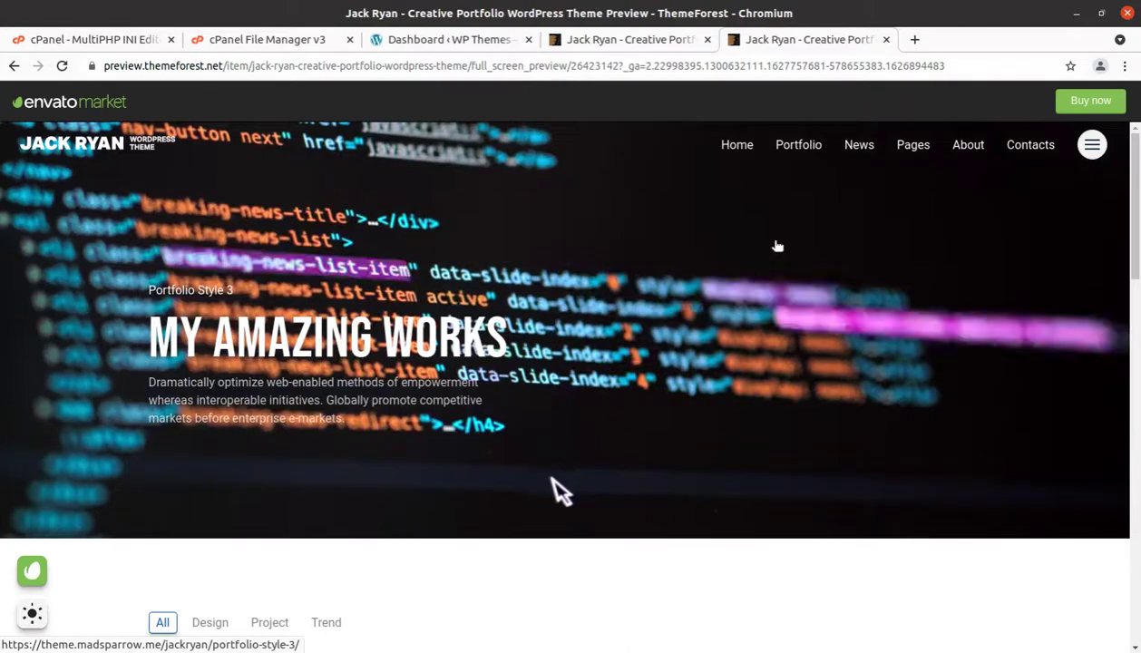
pyautogui.moveTo(797, 148)
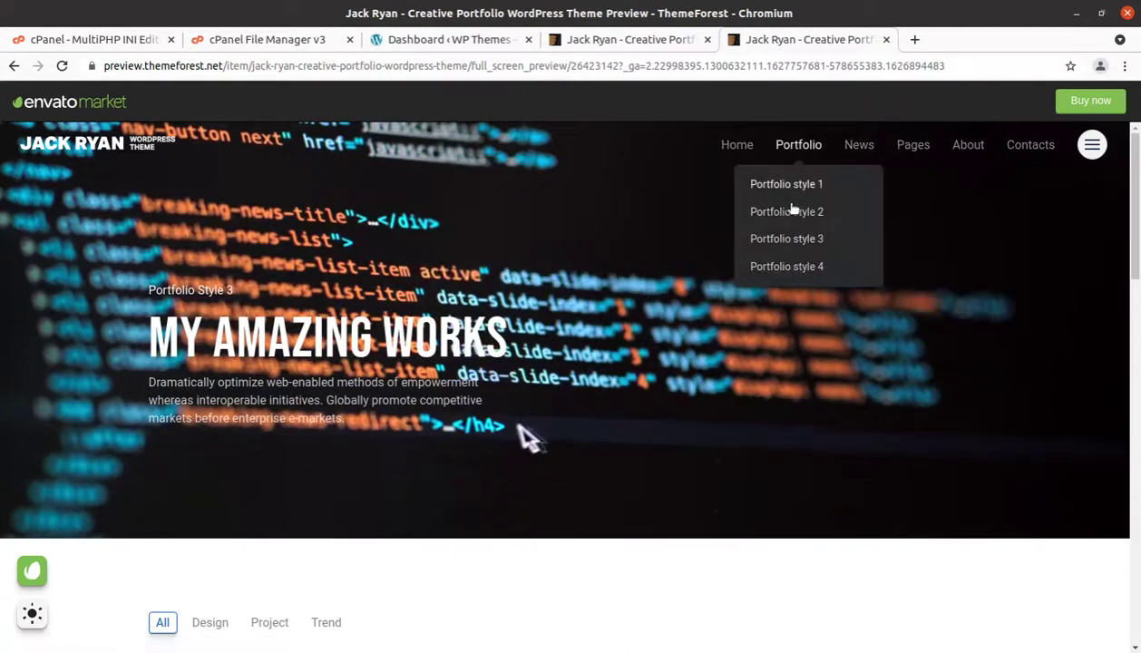
pyautogui.click(778, 270)
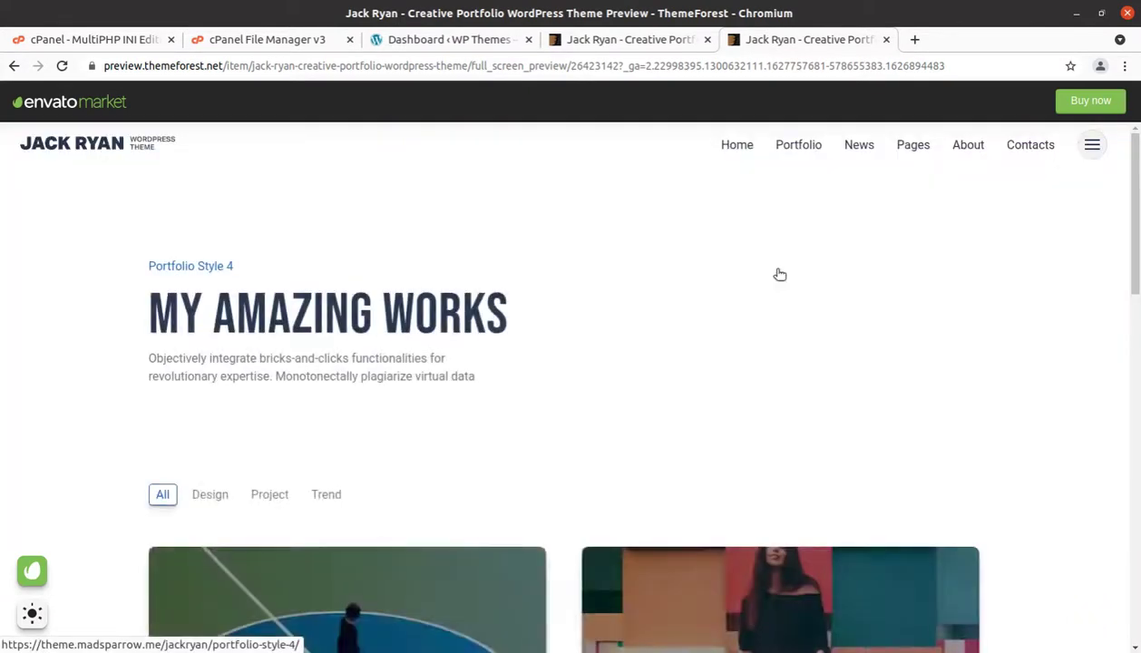
pyautogui.scroll(-2, 653, 372)
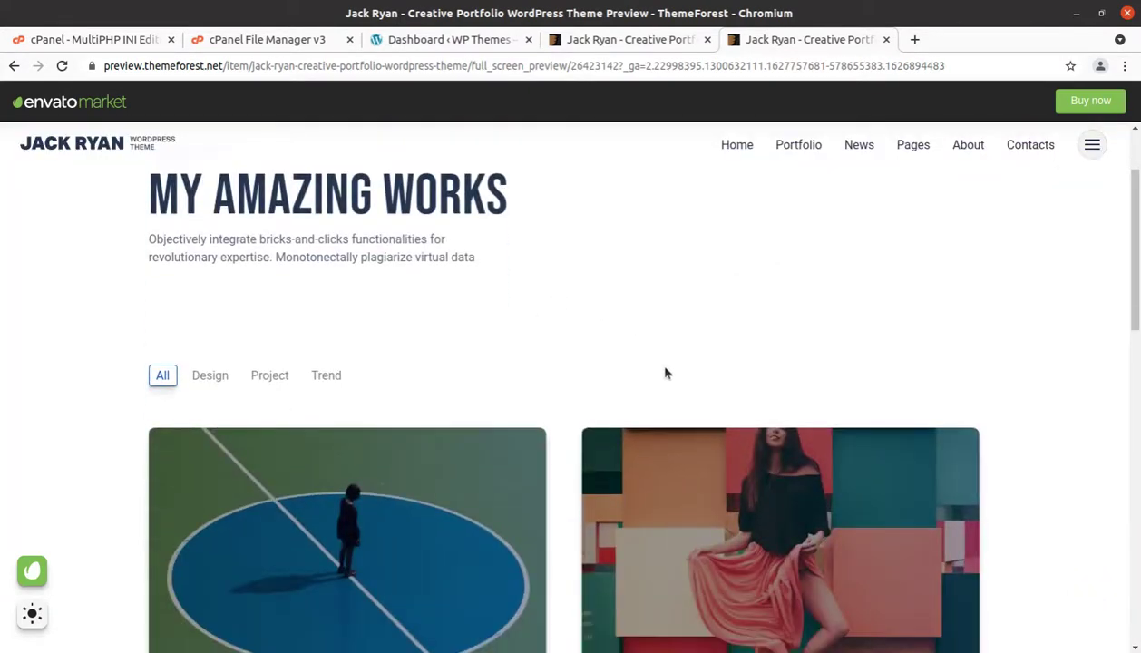
pyautogui.scroll(-2, 665, 373)
pyautogui.scroll(2, 769, 270)
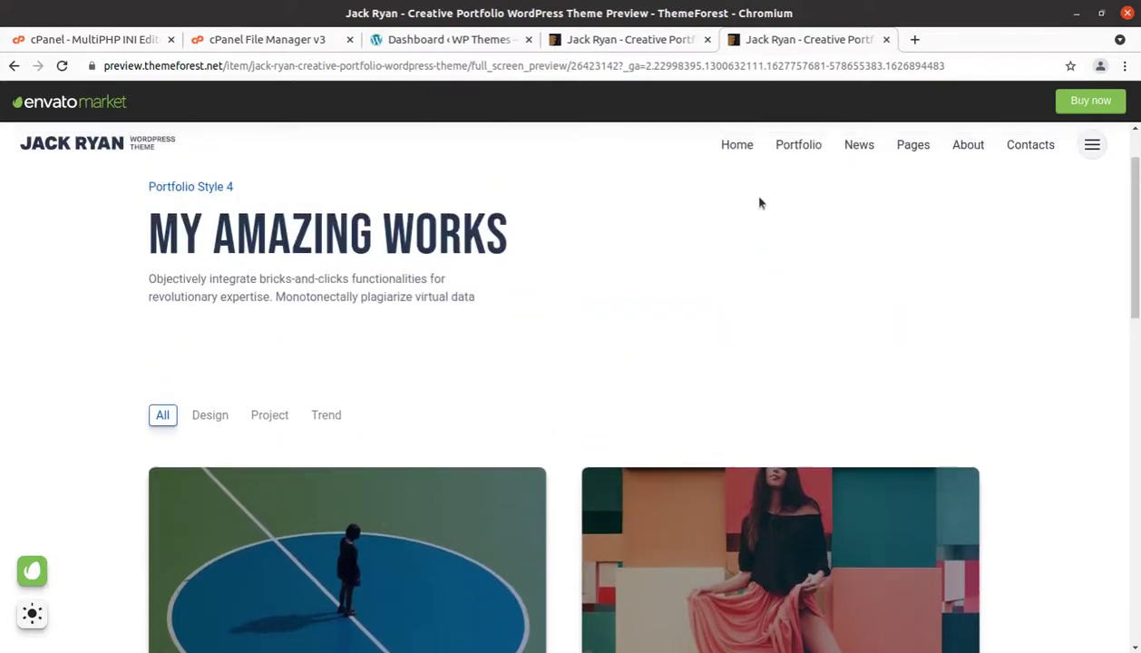
# Return from the portfolio demo to the Slider Parallax home page.
pyautogui.moveTo(739, 159)
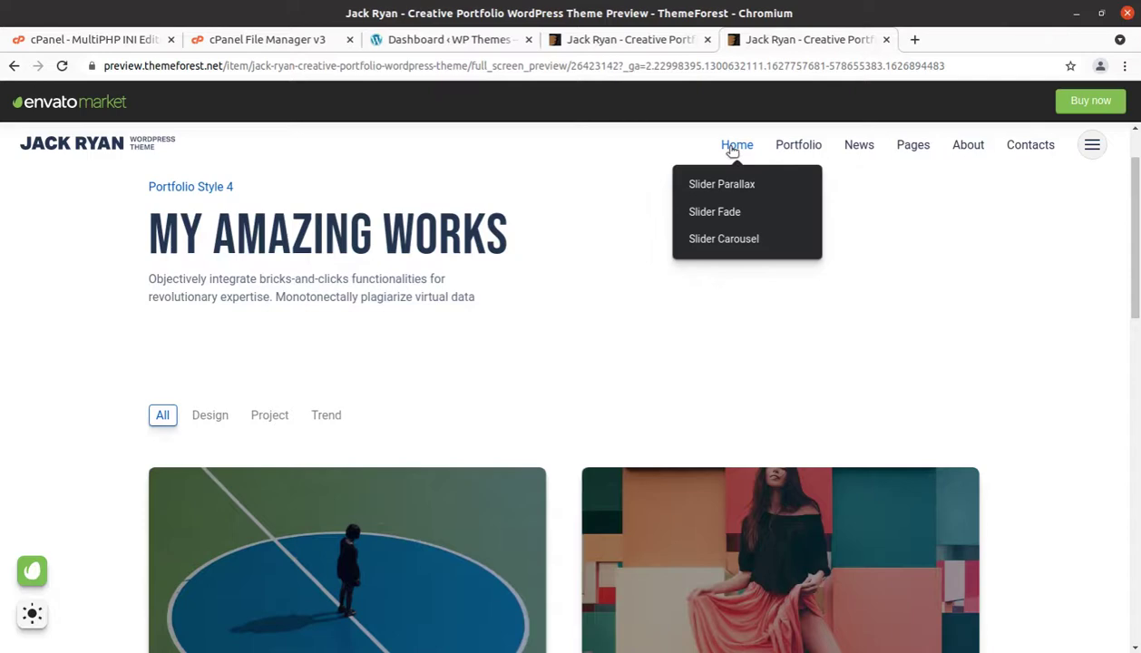
pyautogui.click(723, 186)
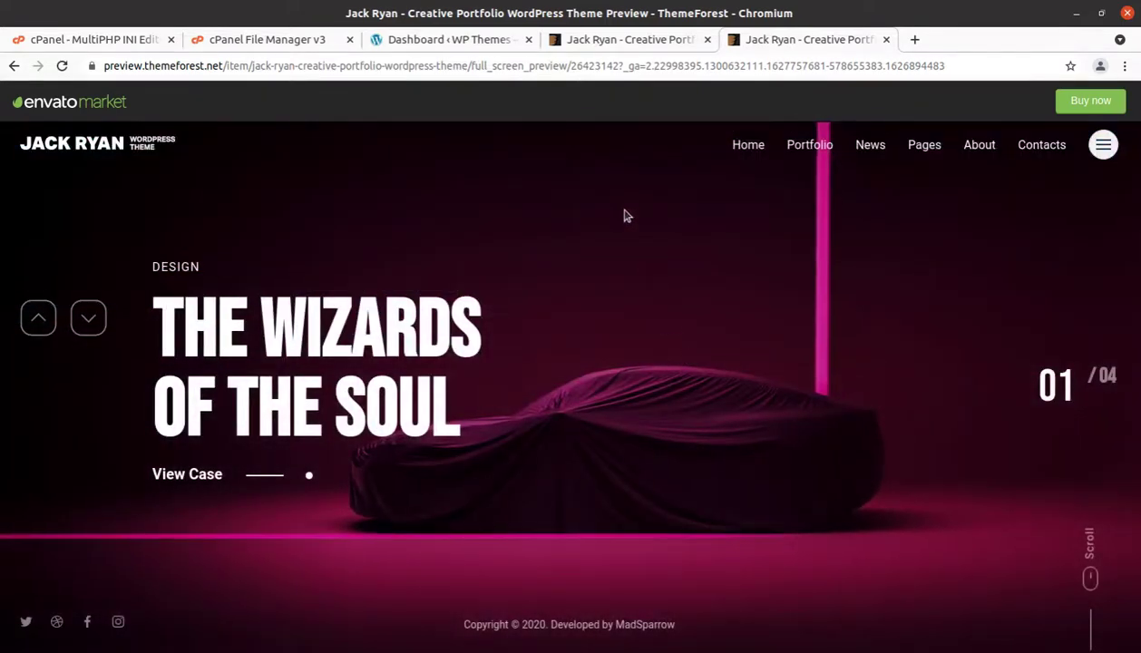
# Switch to the Jack Ryan theme's ThemeForest item page and highlight the author name MadSparrow.
pyautogui.click(589, 40)
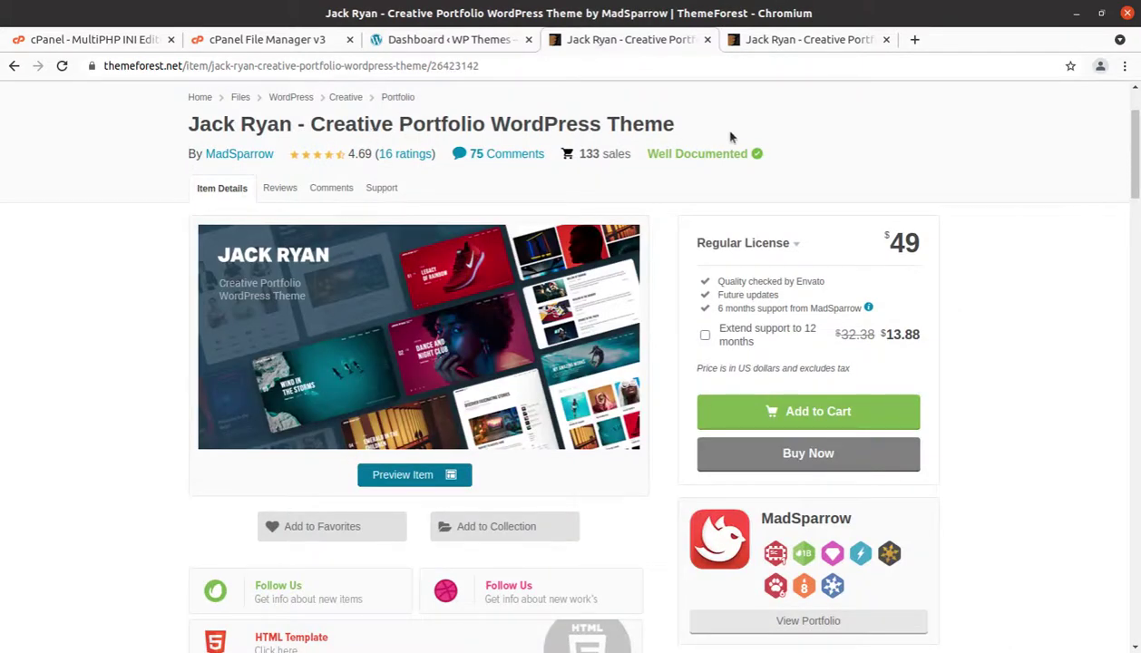
pyautogui.scroll(-2, 1022, 372)
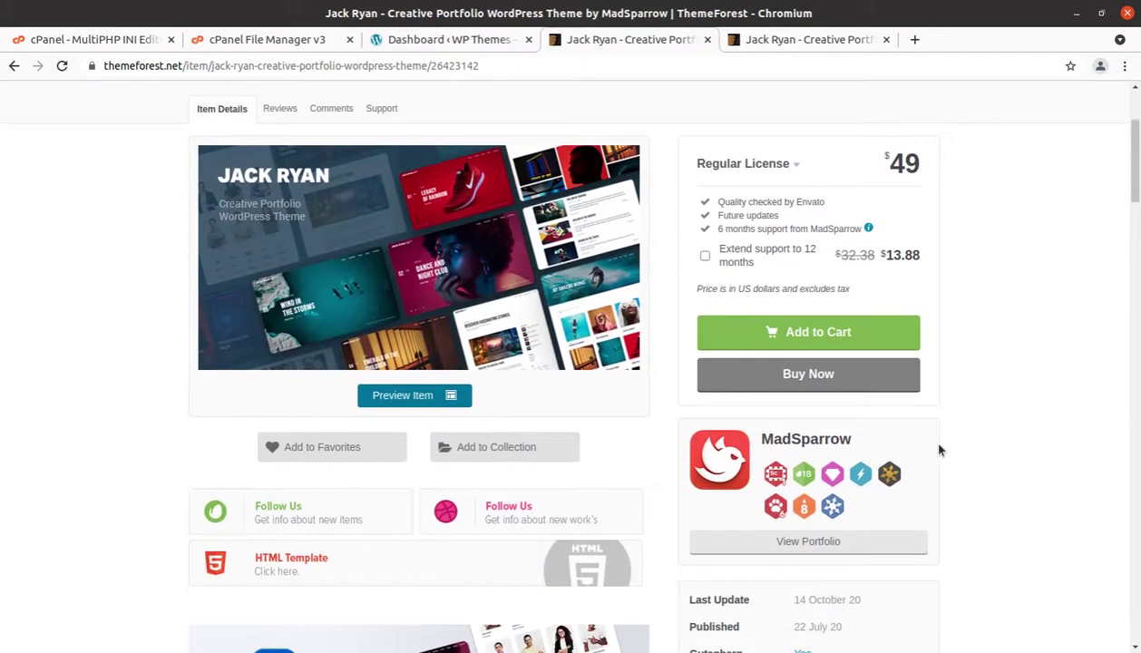
pyautogui.moveTo(905, 446); pyautogui.dragTo(762, 436)
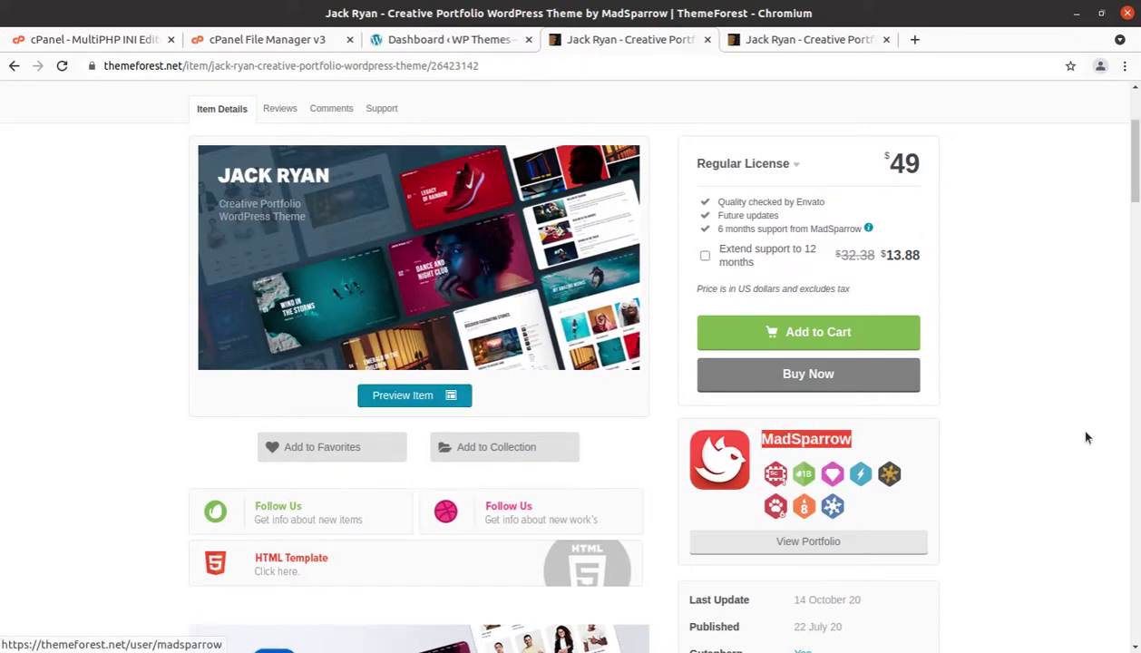
pyautogui.scroll(-1, 1083, 437)
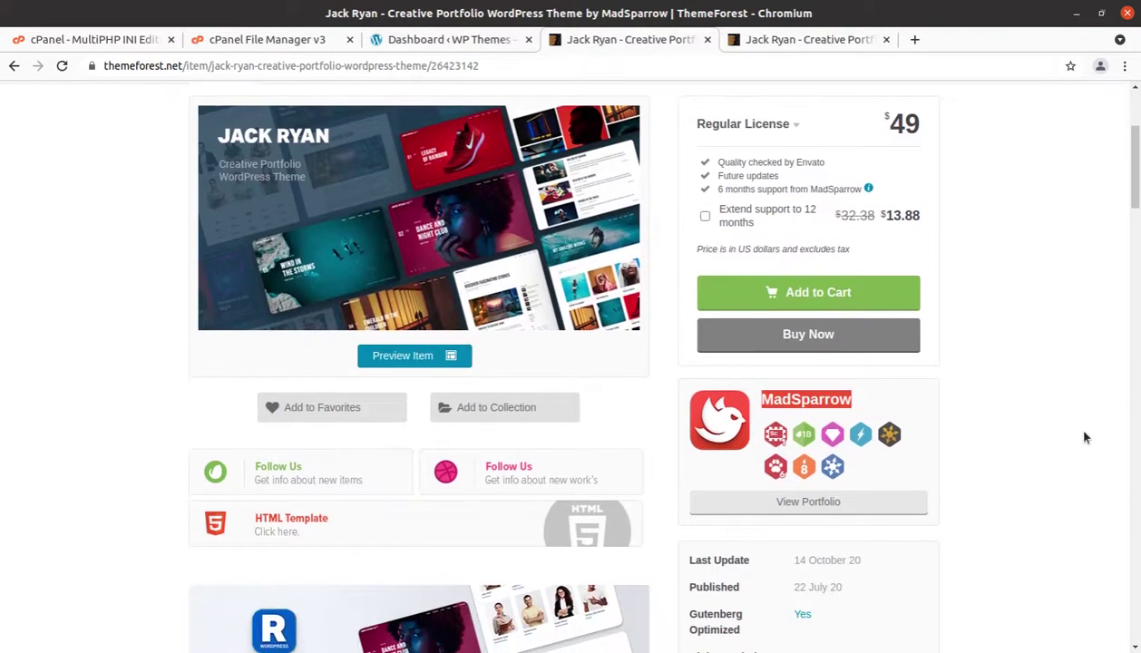
pyautogui.click(1011, 419)
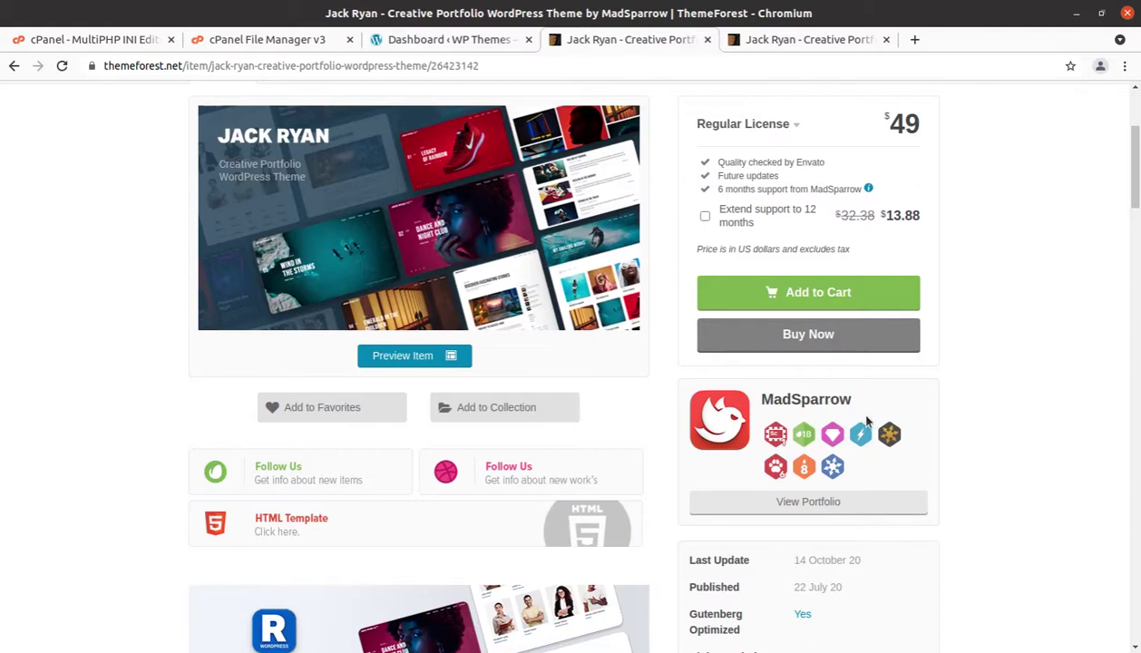
# Highlight the Published and Last Update dates in the theme's item details.
pyautogui.moveTo(870, 592); pyautogui.dragTo(783, 586)
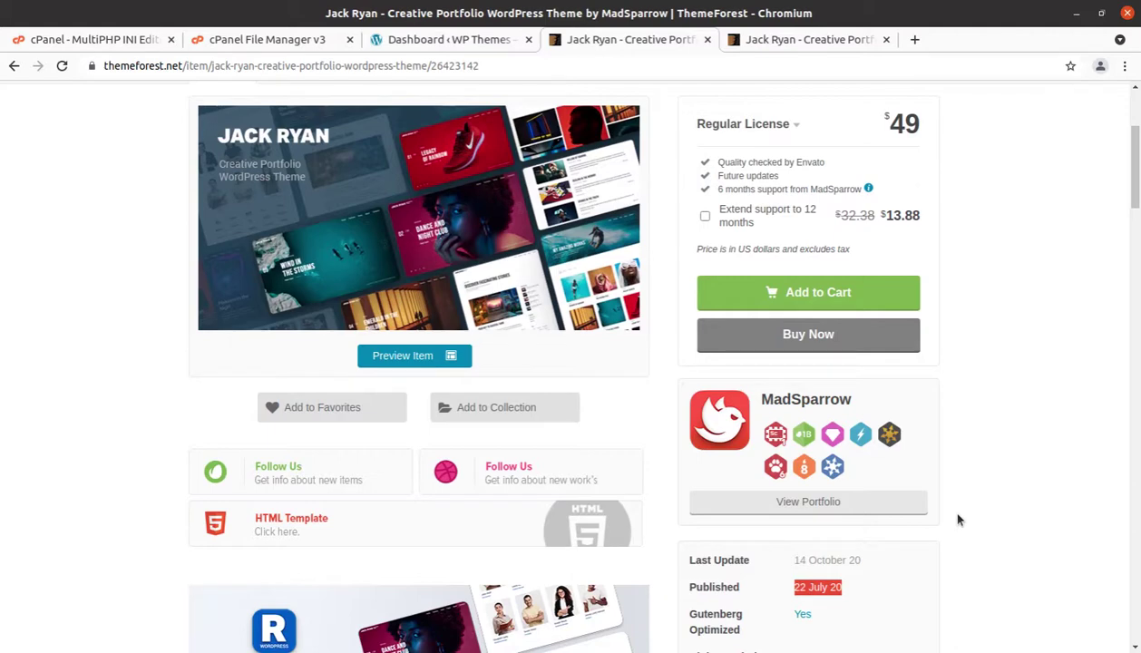
pyautogui.click(878, 564)
pyautogui.moveTo(835, 560); pyautogui.dragTo(785, 557)
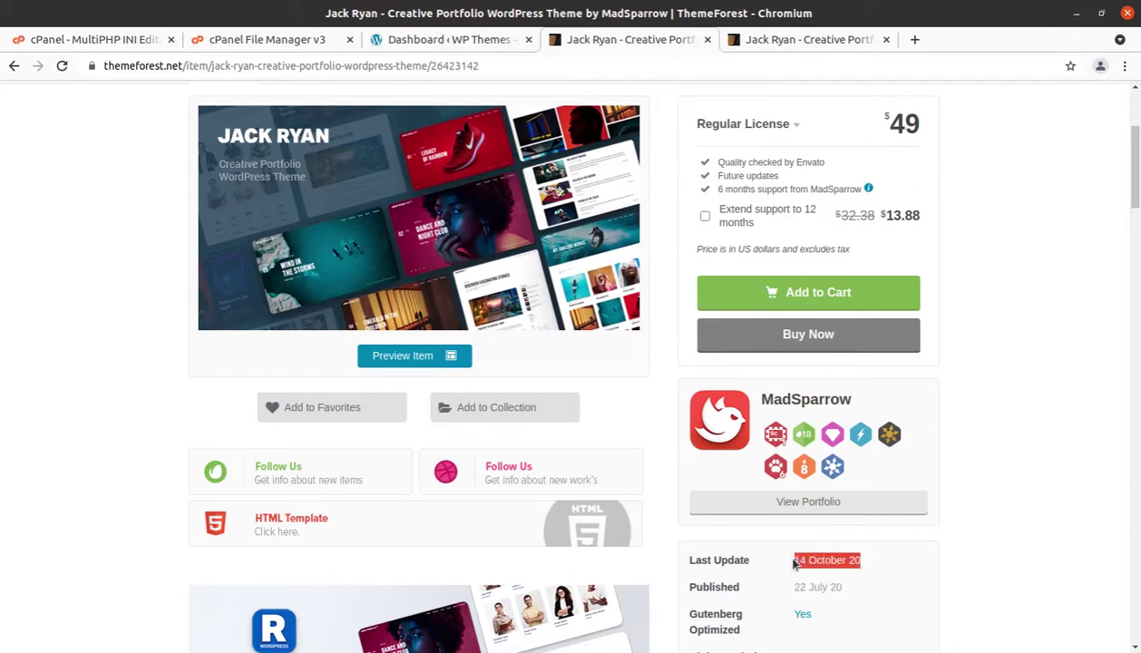
pyautogui.scroll(-3, 993, 551)
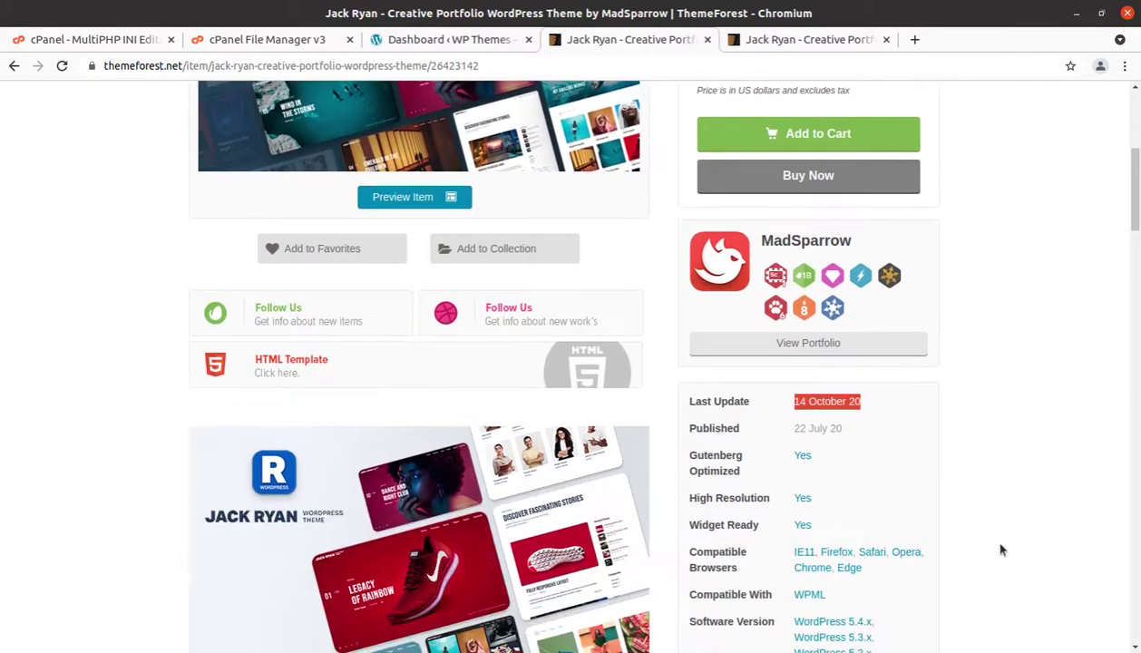
pyautogui.click(884, 445)
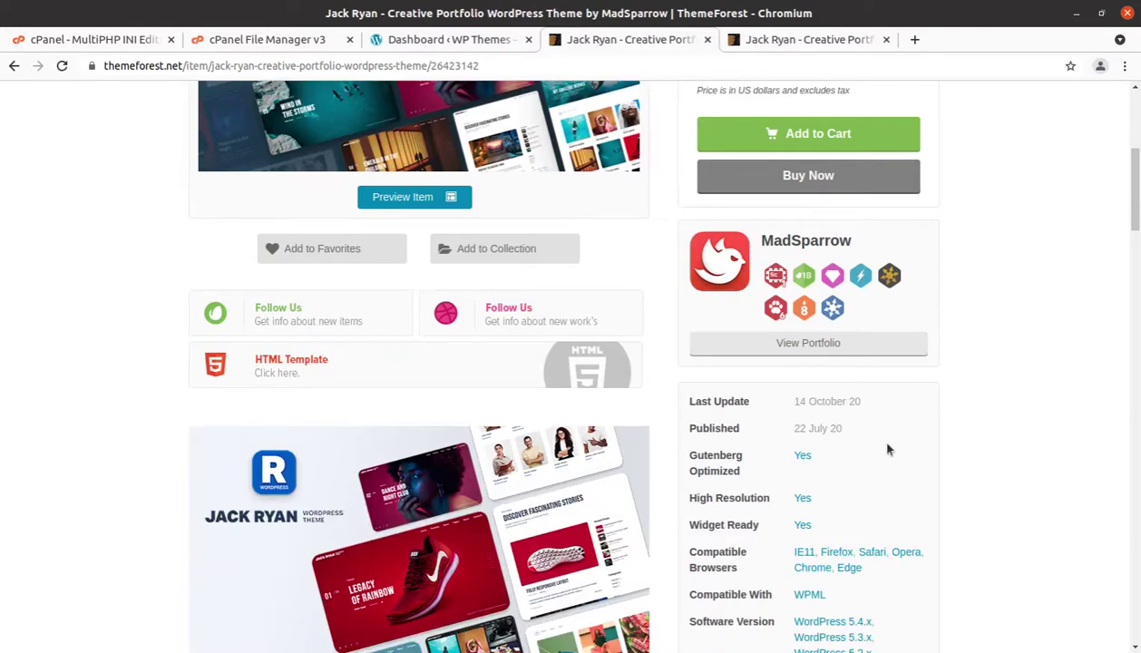
pyautogui.moveTo(882, 410); pyautogui.dragTo(789, 401)
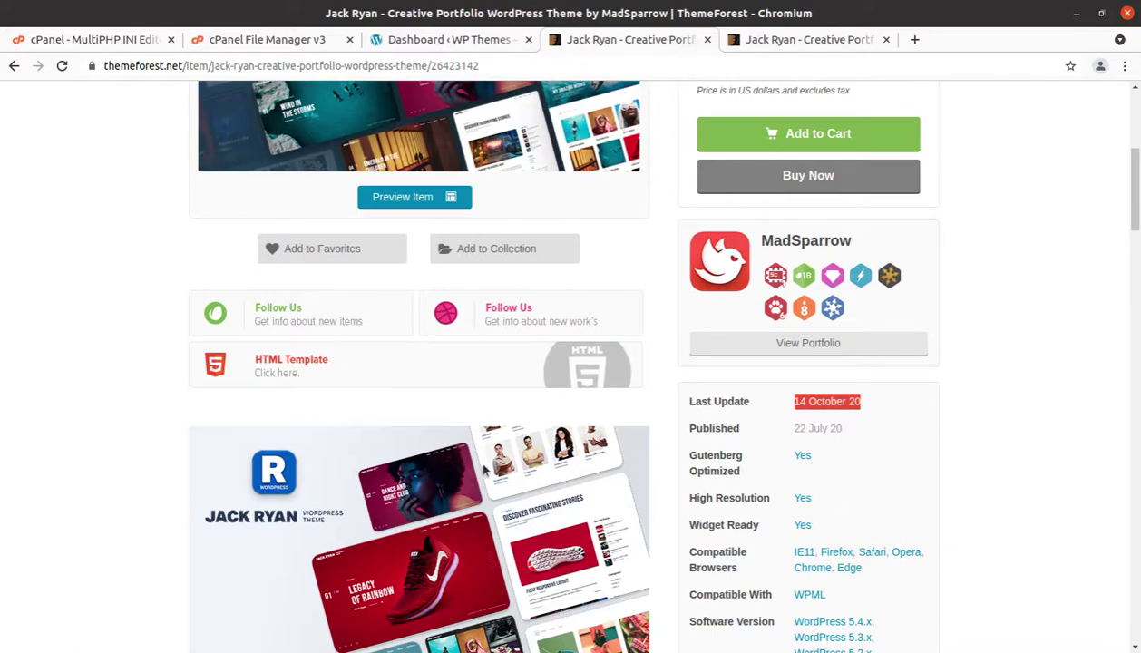
# Look over the theme's feature overview and compatibility details, and mark the Last Update date once more.
pyautogui.scroll(-5, 558, 512)
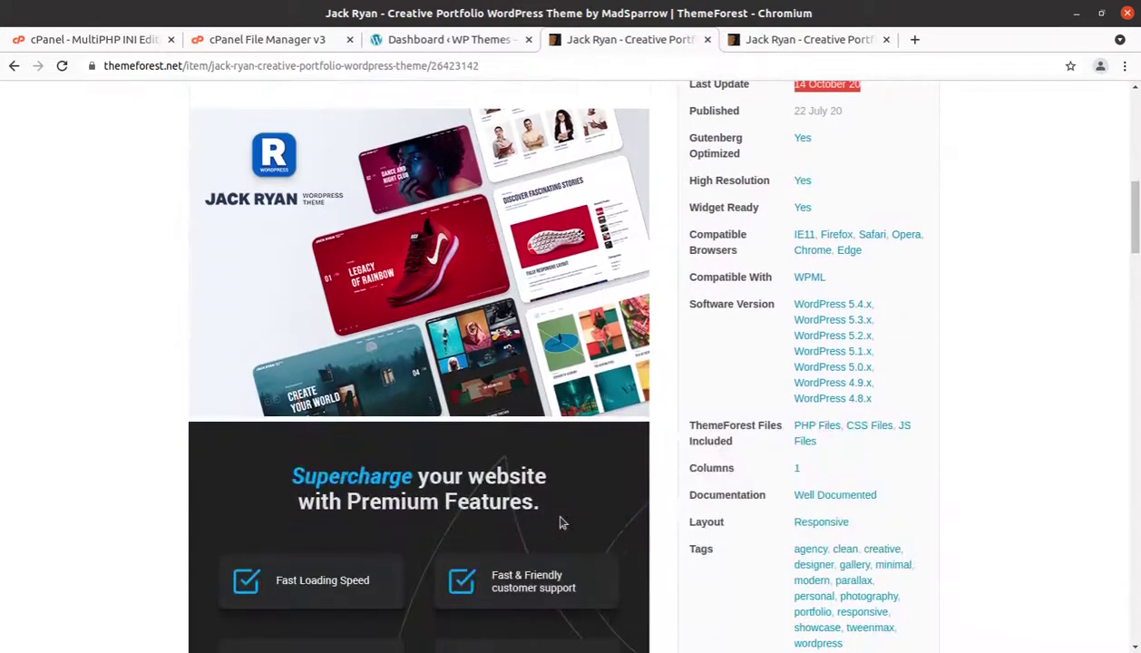
pyautogui.scroll(3, 560, 522)
pyautogui.click(881, 270)
pyautogui.moveTo(776, 247); pyautogui.dragTo(856, 254)
pyautogui.click(885, 269)
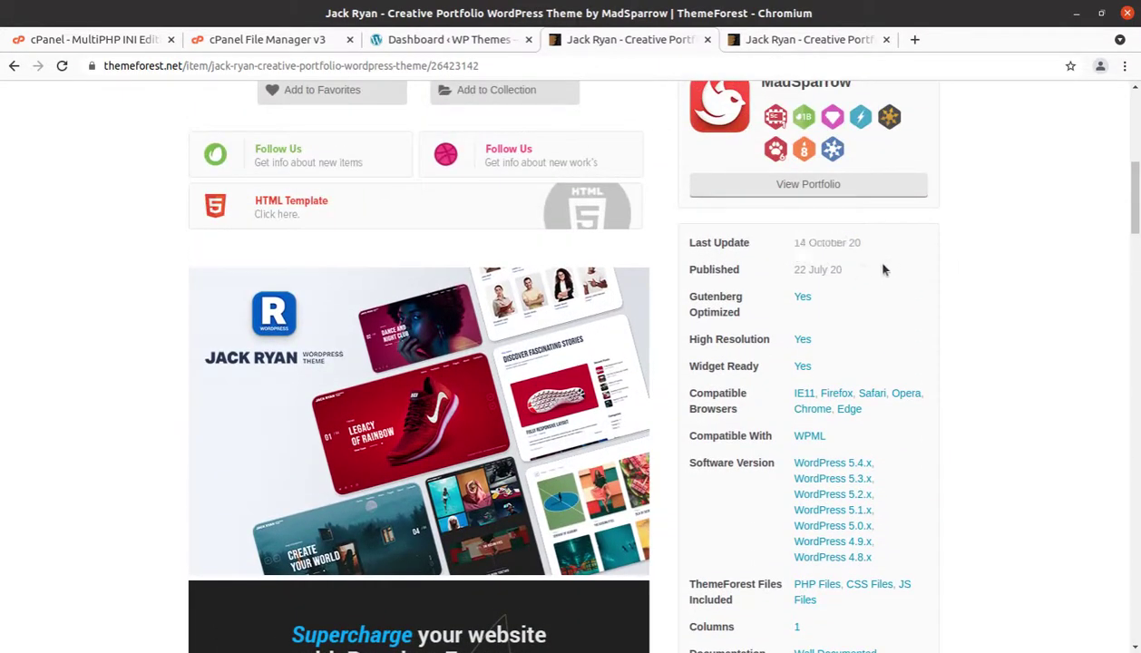
# Look over the Jack Ryan item page's feature list, compatibility details, pricing and author section.
pyautogui.scroll(-5, 675, 413)
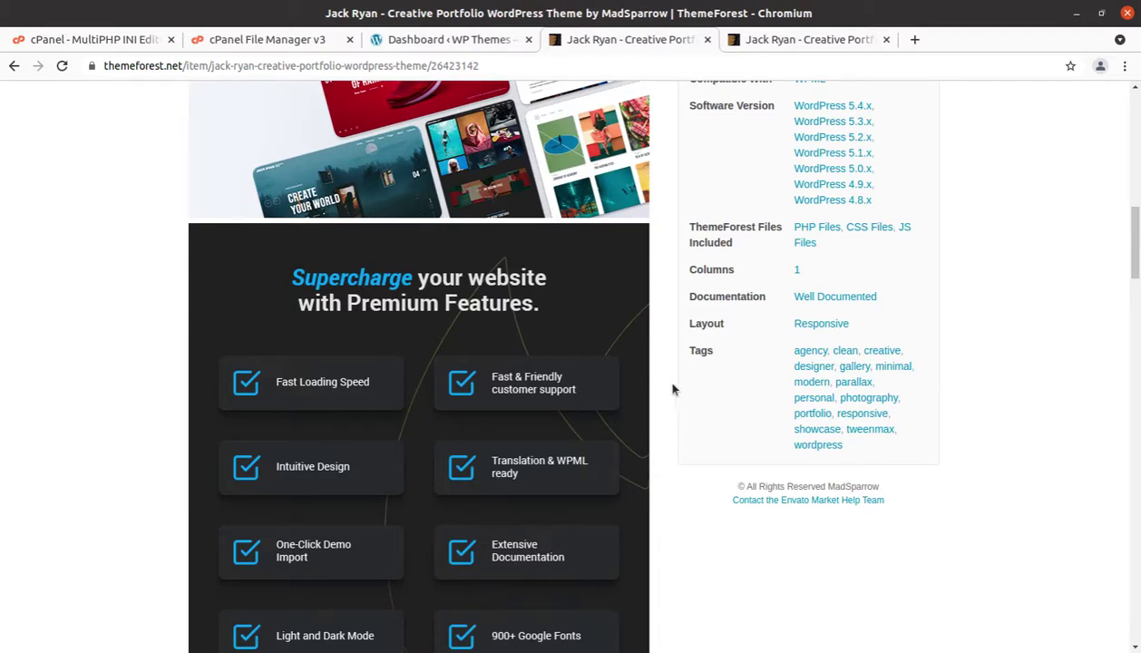
pyautogui.scroll(2, 209, 150)
pyautogui.scroll(3, 215, 156)
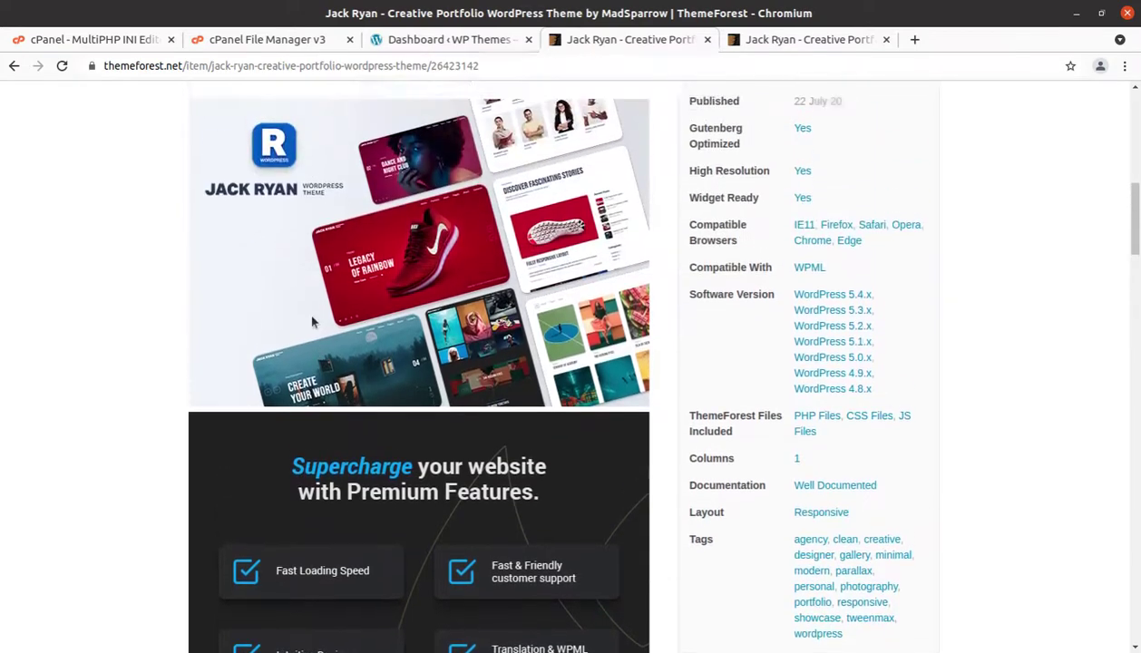
pyautogui.scroll(3, 311, 322)
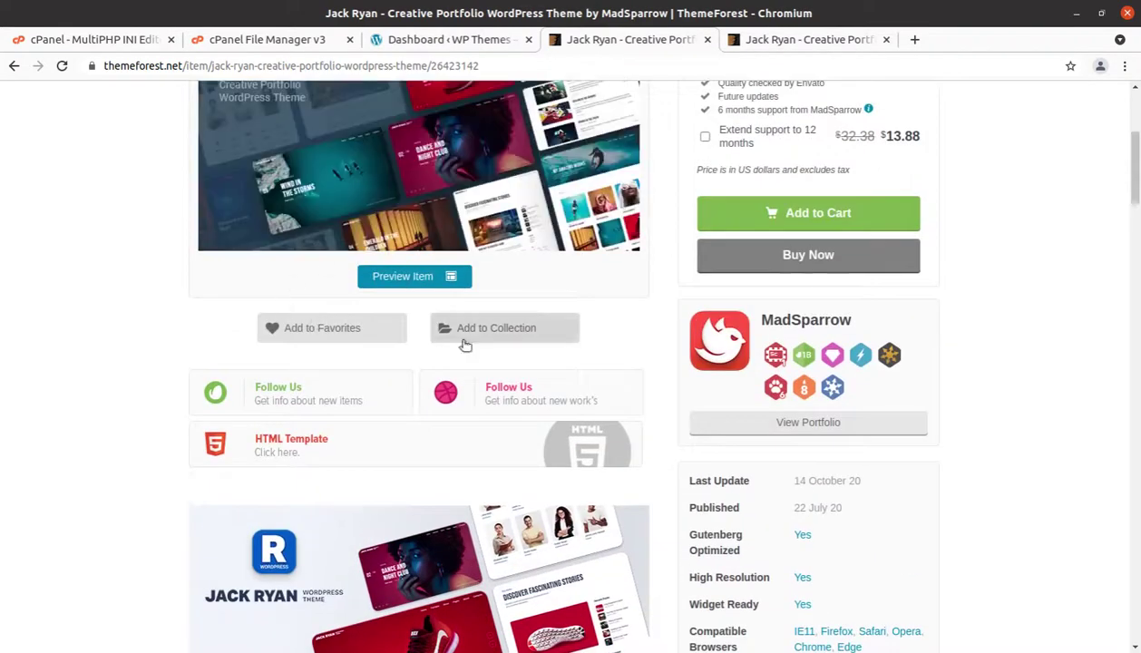
pyautogui.scroll(4, 352, 323)
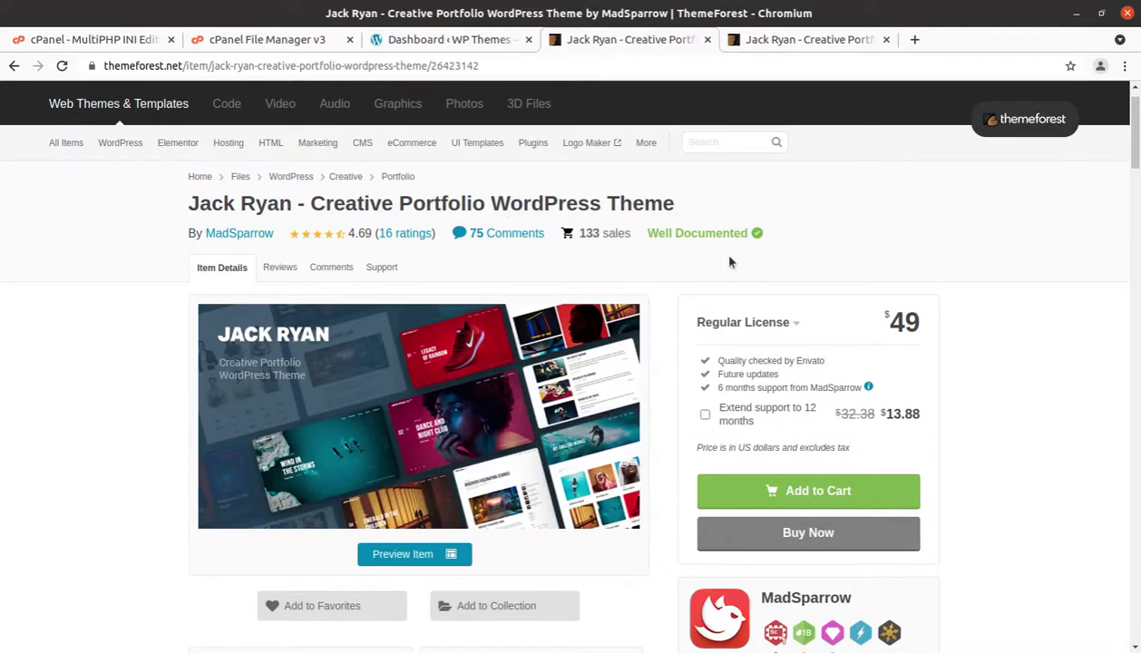
pyautogui.scroll(-4, 726, 267)
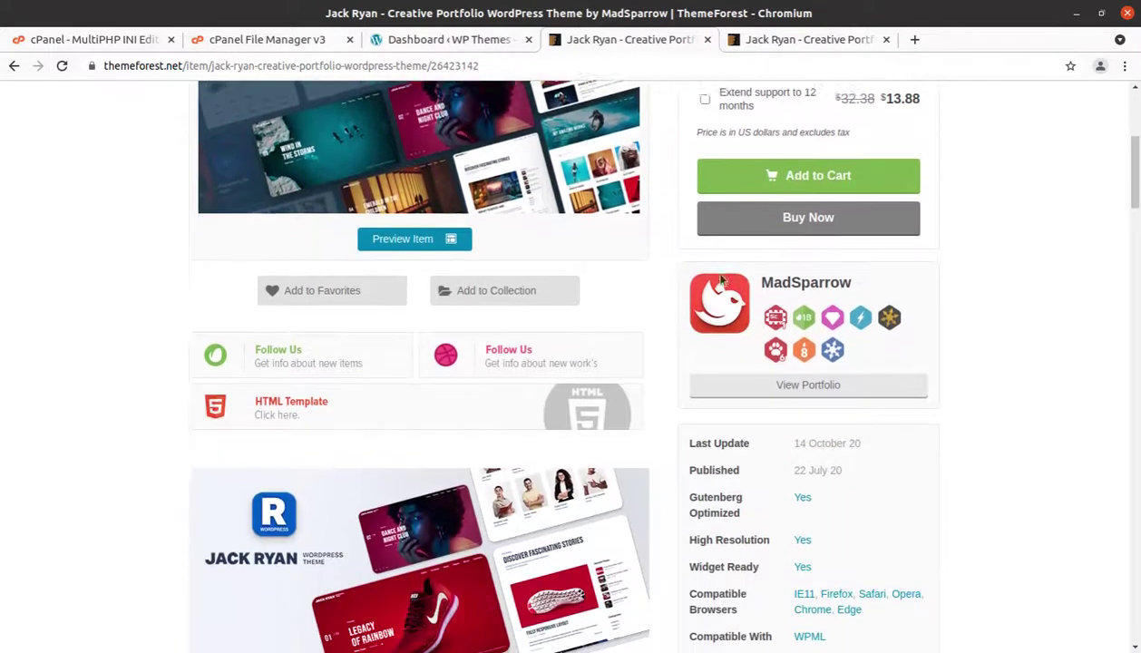
pyautogui.scroll(-1, 925, 356)
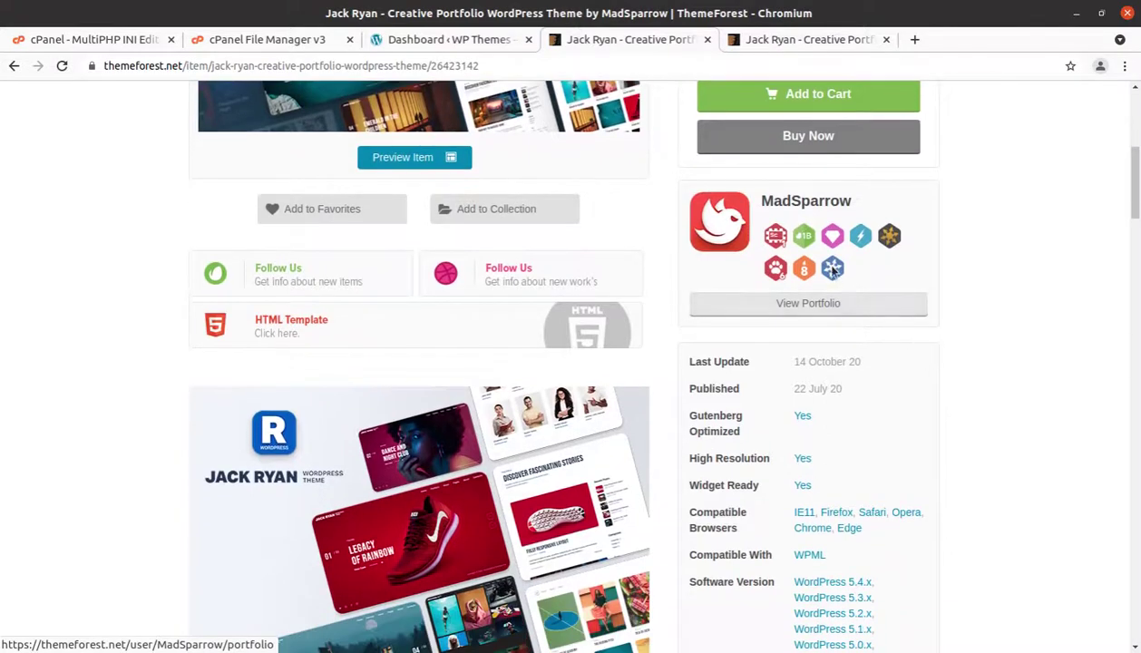
# Switch to the WordPress dashboard and highlight the running theme's name in the At a Glance section.
pyautogui.click(433, 41)
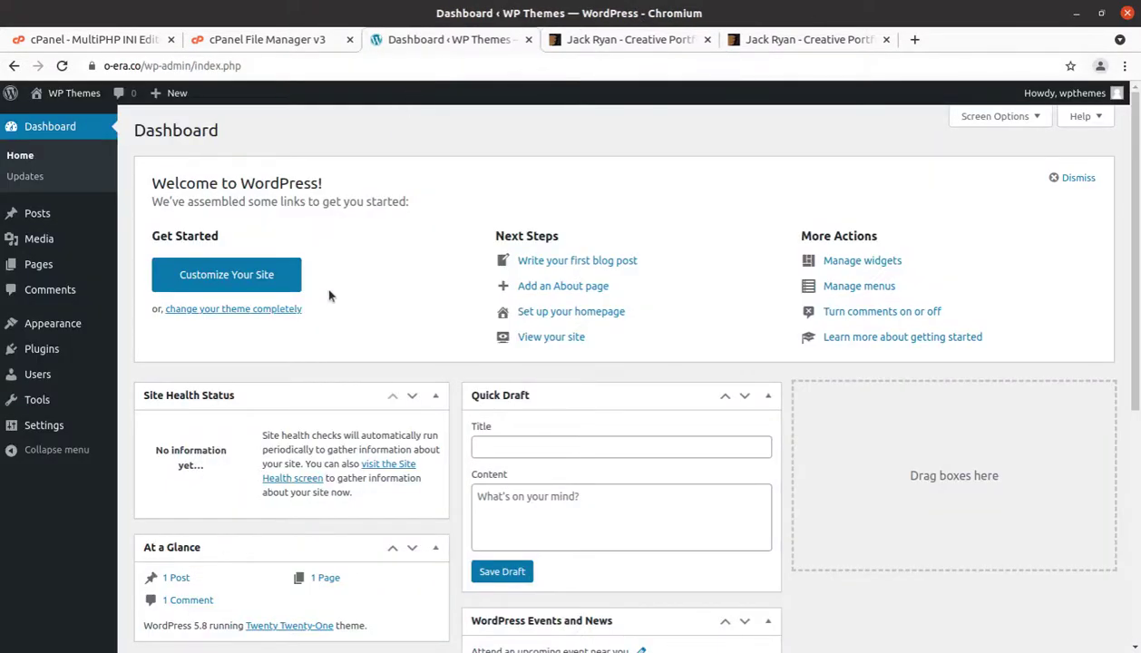
pyautogui.scroll(-2, 319, 299)
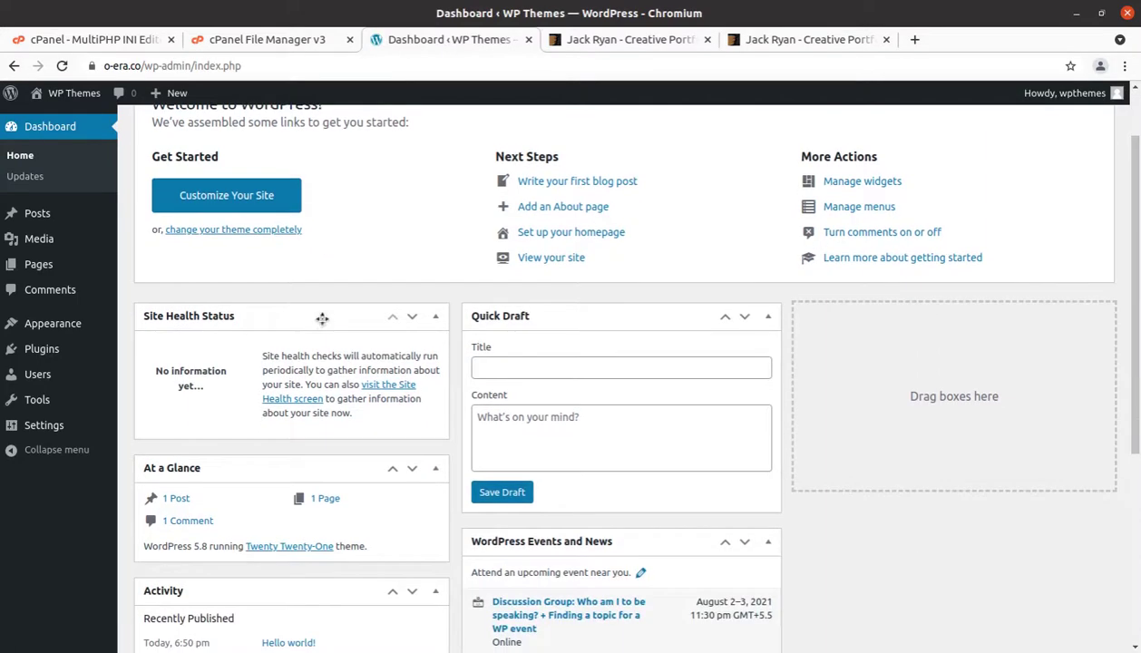
pyautogui.scroll(-3, 321, 318)
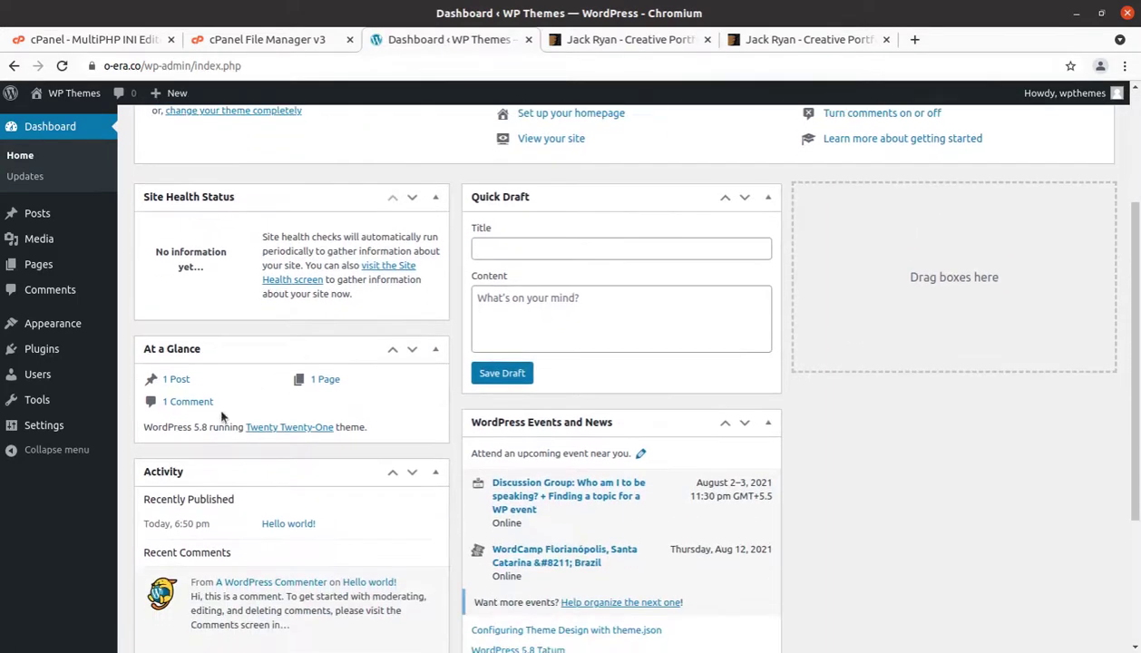
pyautogui.moveTo(194, 427); pyautogui.dragTo(207, 428)
pyautogui.moveTo(362, 442); pyautogui.dragTo(239, 431)
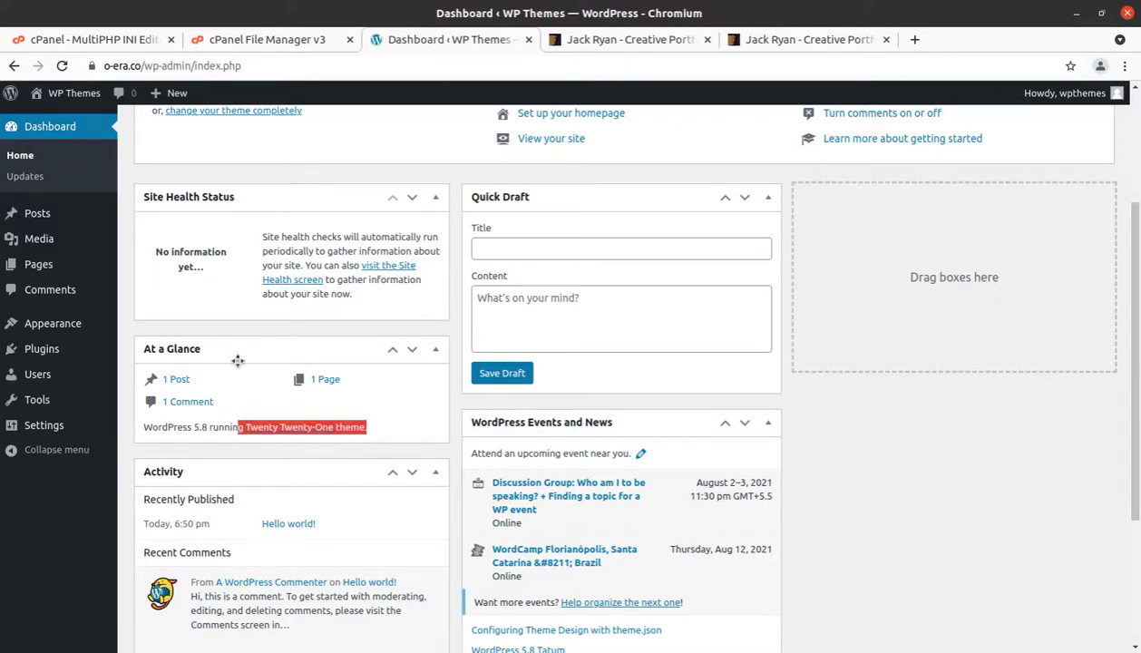
# Switch to the file manager, inspect the Jack Ryan_v1.0.2 folder's Child Theme folder, other folders and jackryan.zip, and minimize the window.
pyautogui.hotkey('alt', 'Tab')
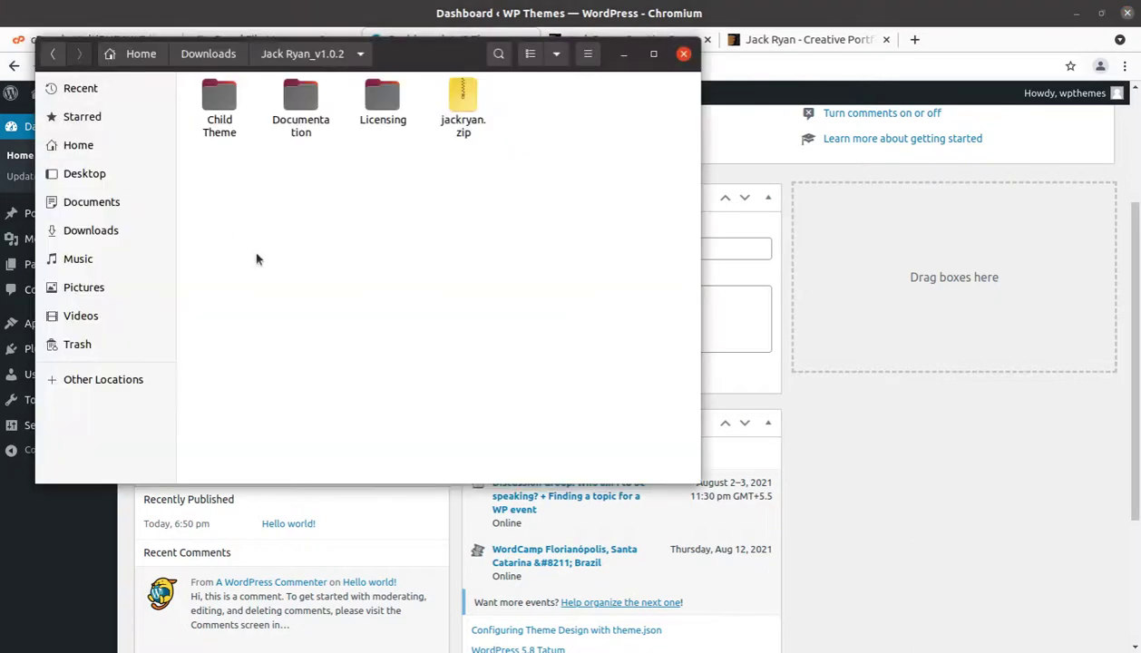
pyautogui.click(218, 114)
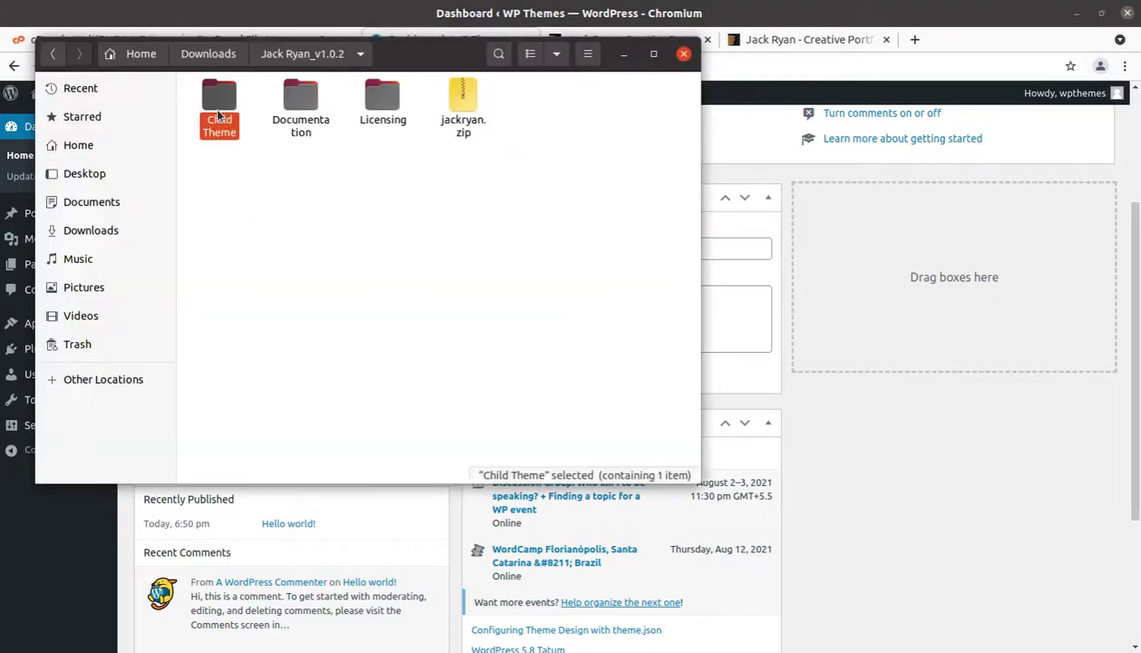
pyautogui.doubleClick(219, 113)
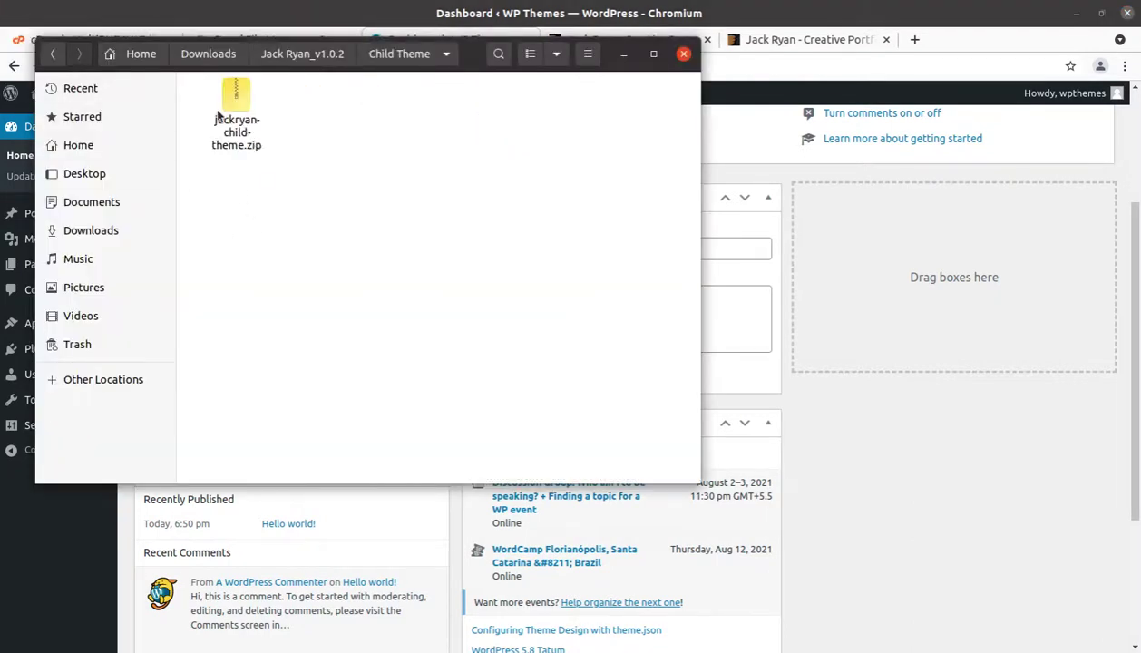
pyautogui.click(282, 60)
pyautogui.click(299, 100)
pyautogui.click(367, 106)
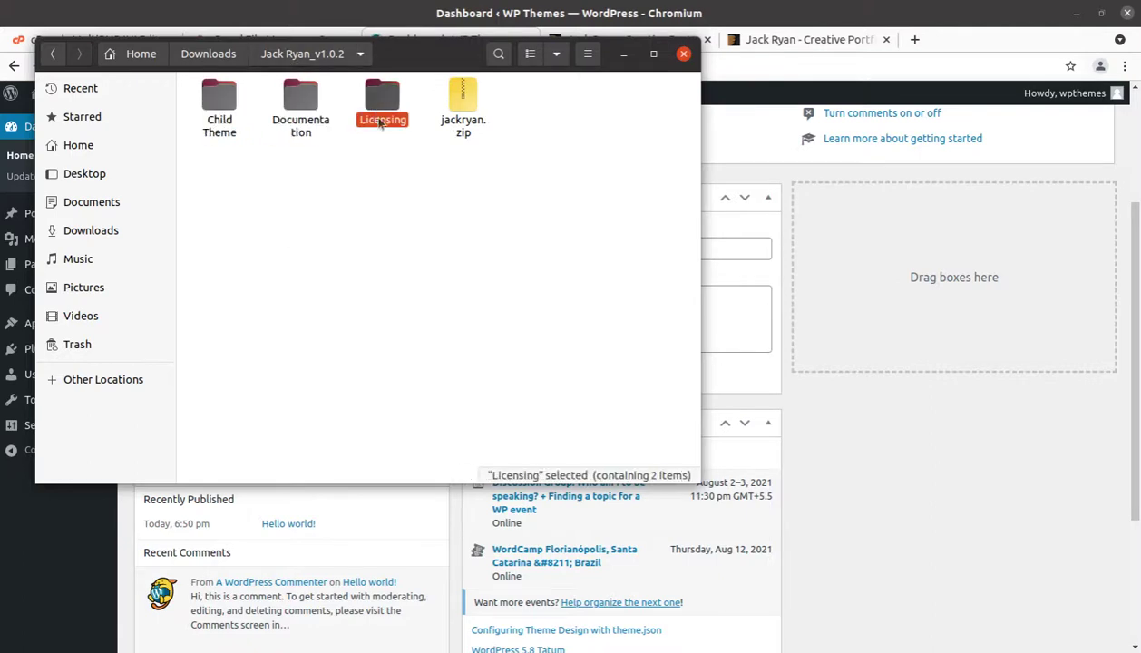
pyautogui.click(451, 132)
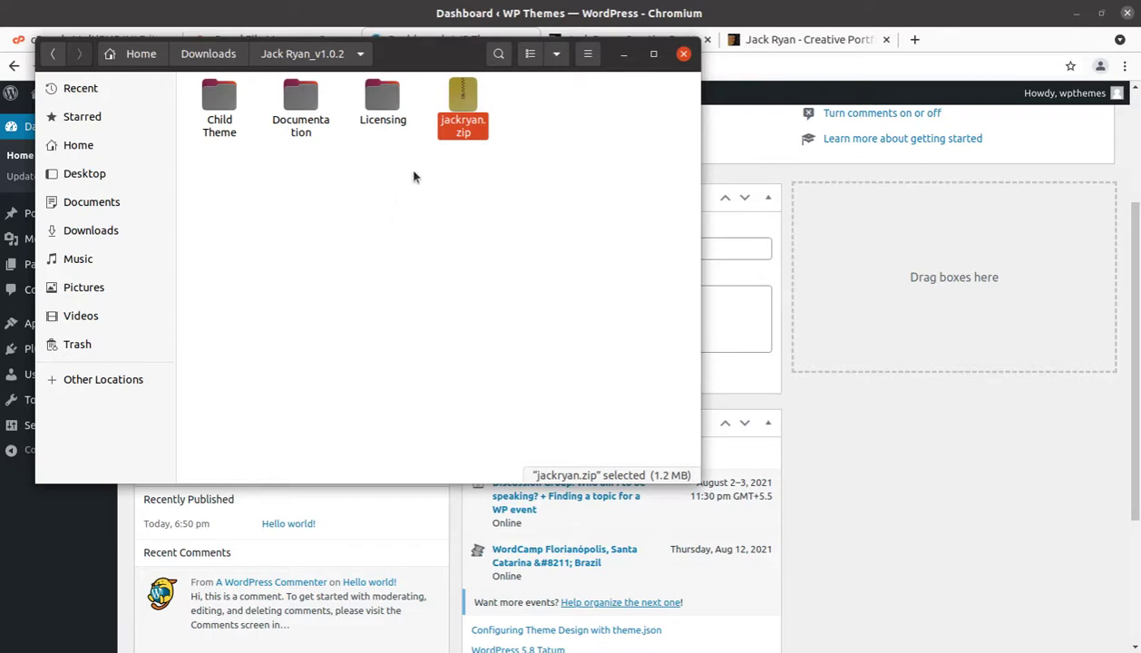
pyautogui.click(623, 54)
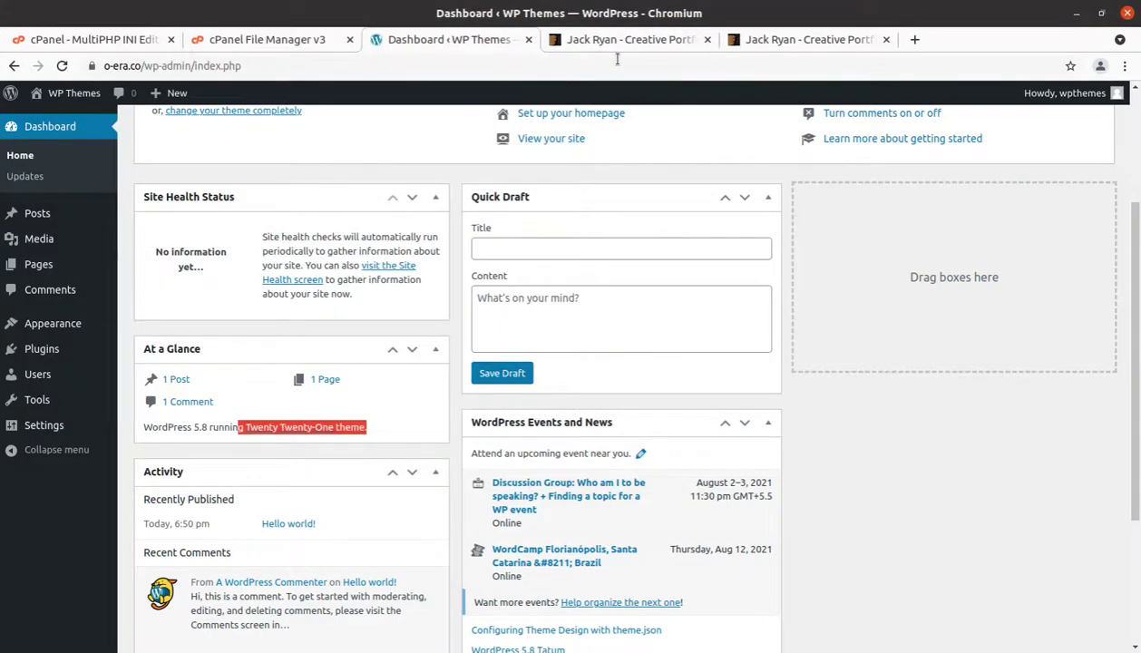
# Go to the WordPress site's theme management page and open the form for uploading a new theme.
pyautogui.scroll(3, 307, 331)
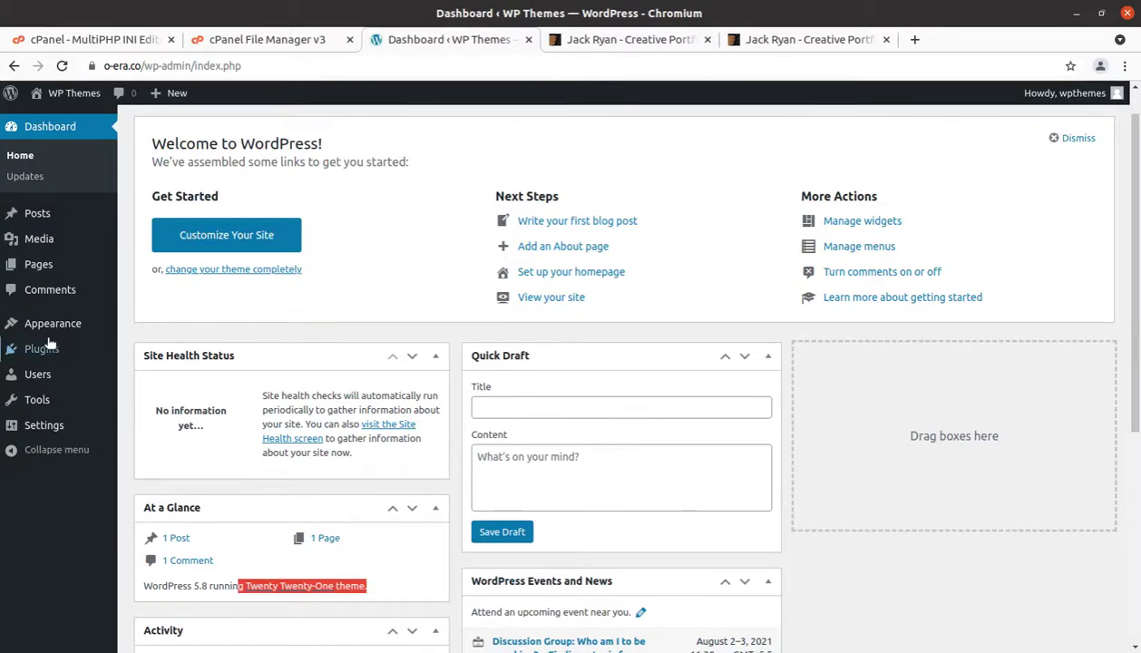
pyautogui.moveTo(56, 350)
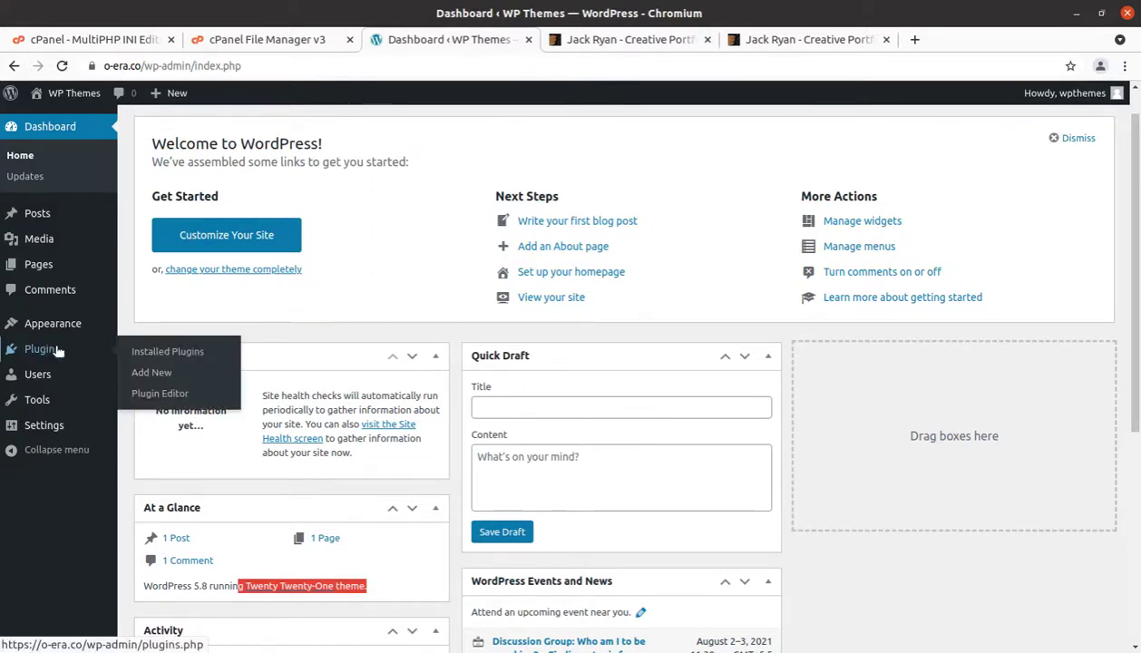
pyautogui.moveTo(47, 332)
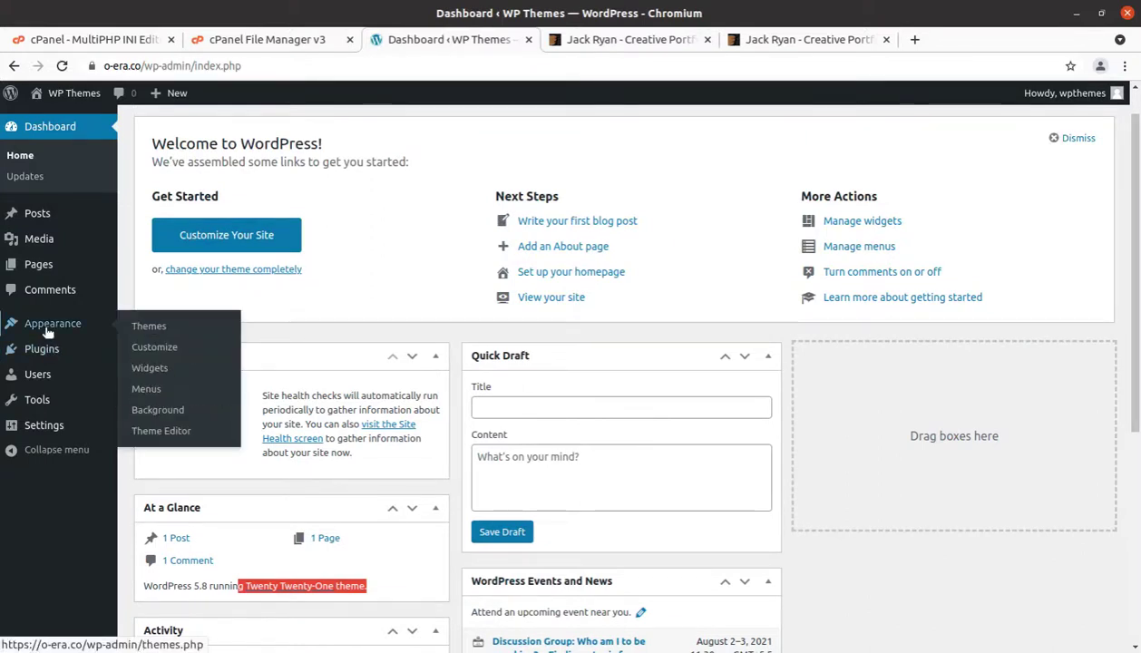
pyautogui.click(148, 328)
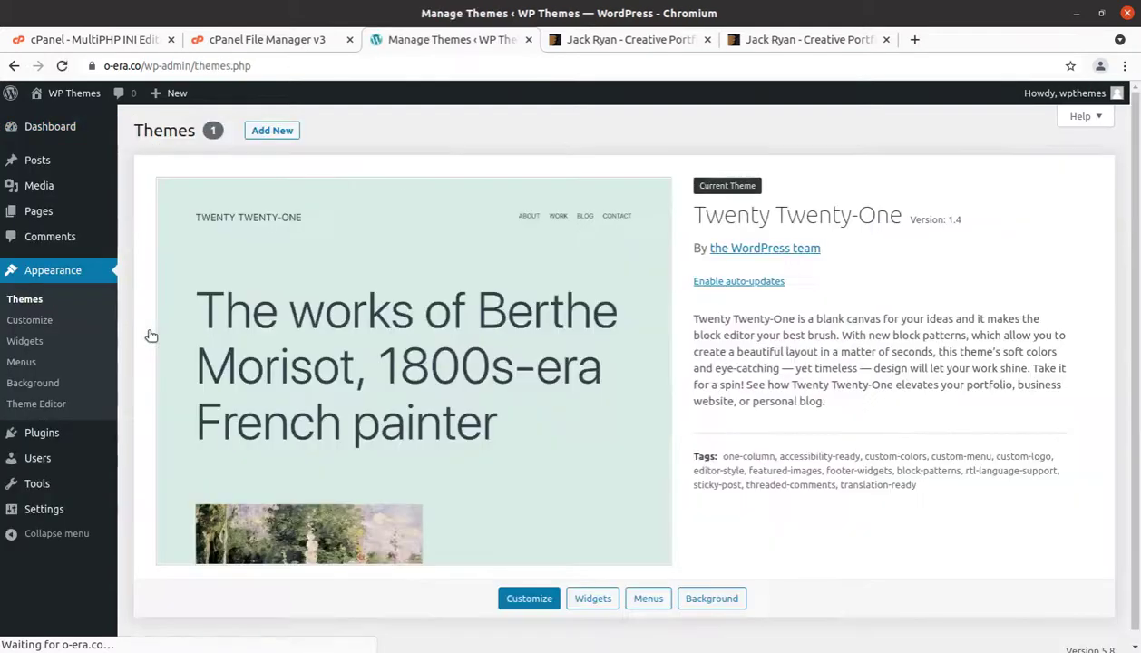
pyautogui.click(267, 133)
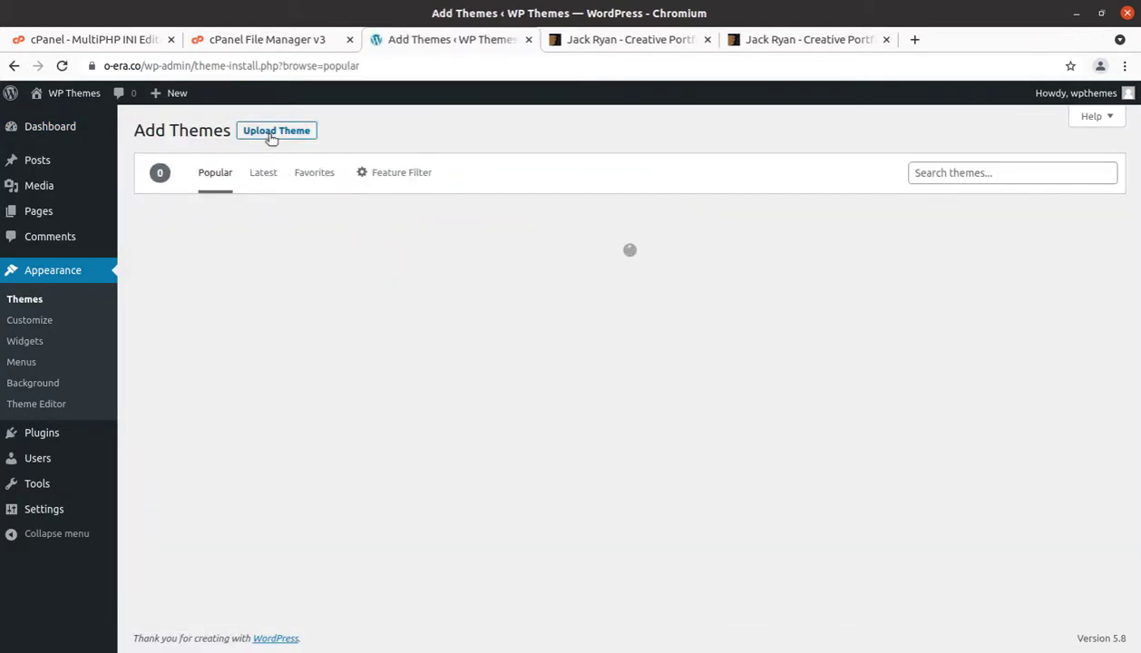
pyautogui.click(274, 132)
# Choose jackryan.zip from the Jack Ryan_v1.0.2 folder in Downloads and install it as a theme.
pyautogui.click(523, 266)
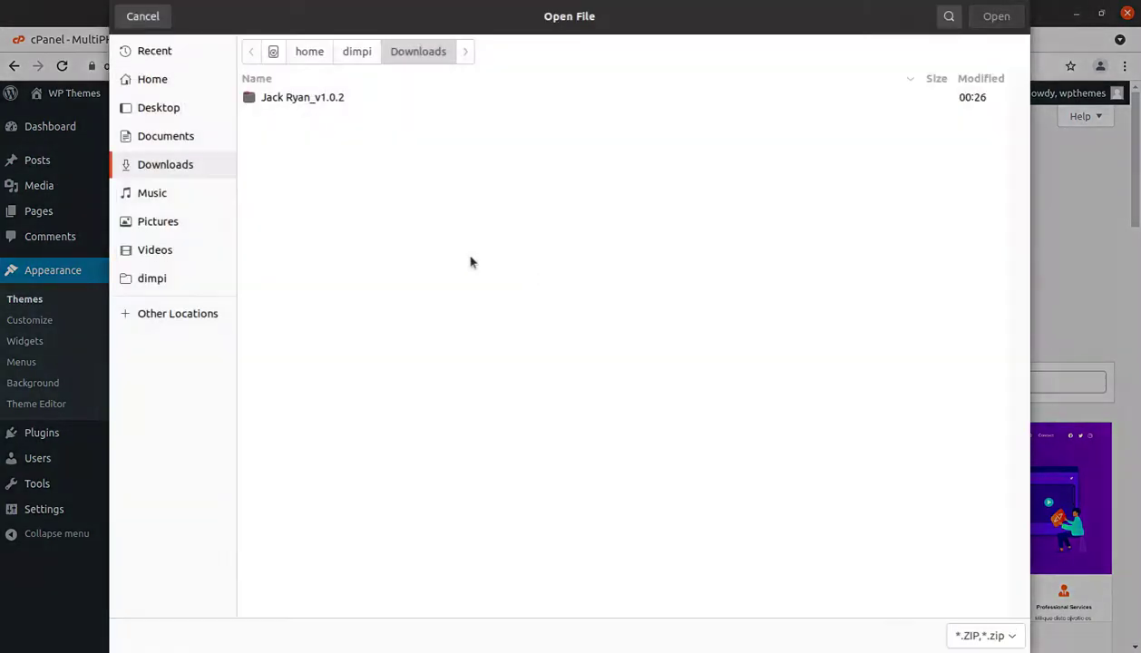
pyautogui.doubleClick(299, 96)
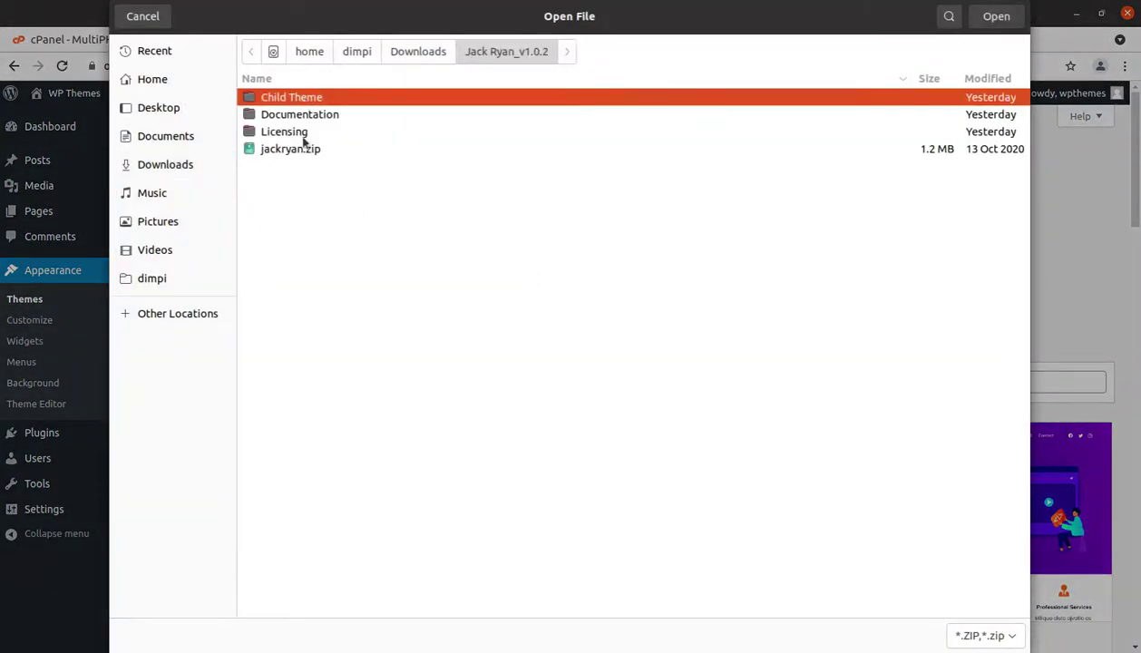
pyautogui.click(272, 152)
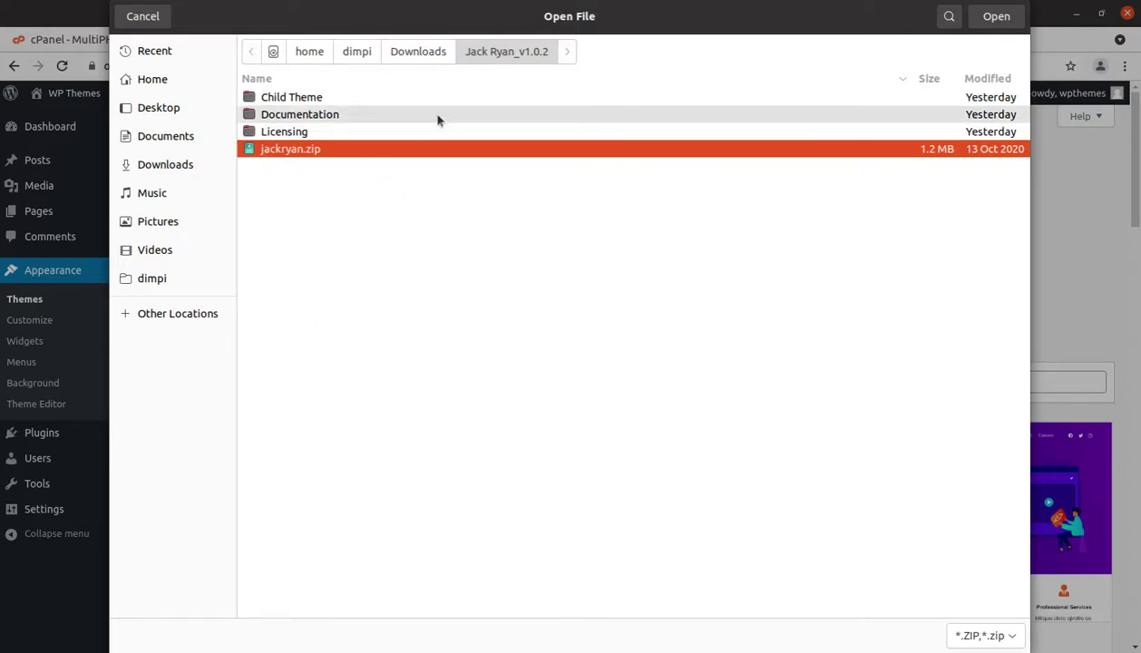
pyautogui.click(986, 24)
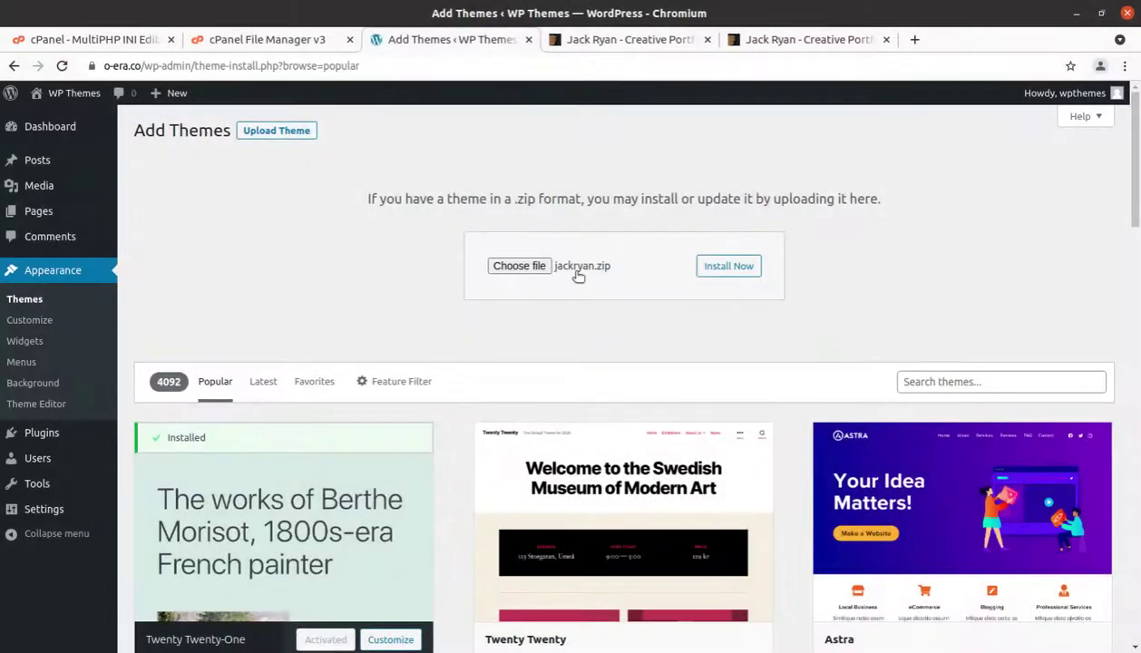
pyautogui.click(725, 268)
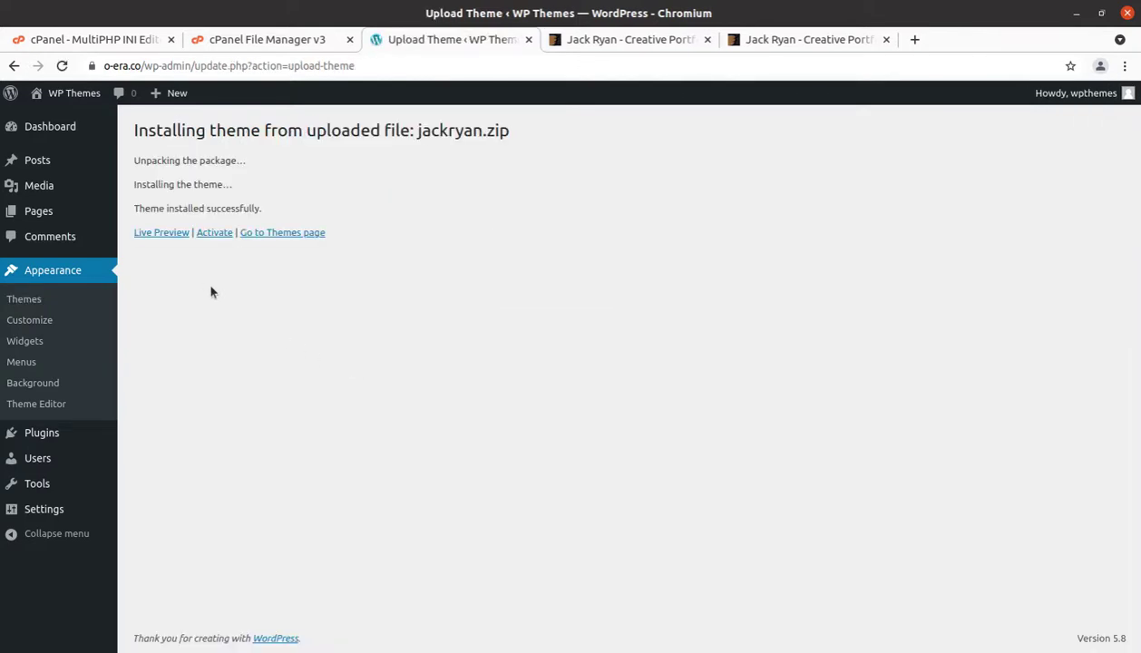
# Preview the JackRyan theme live, activate and publish it, and close the customizer.
pyautogui.click(171, 232)
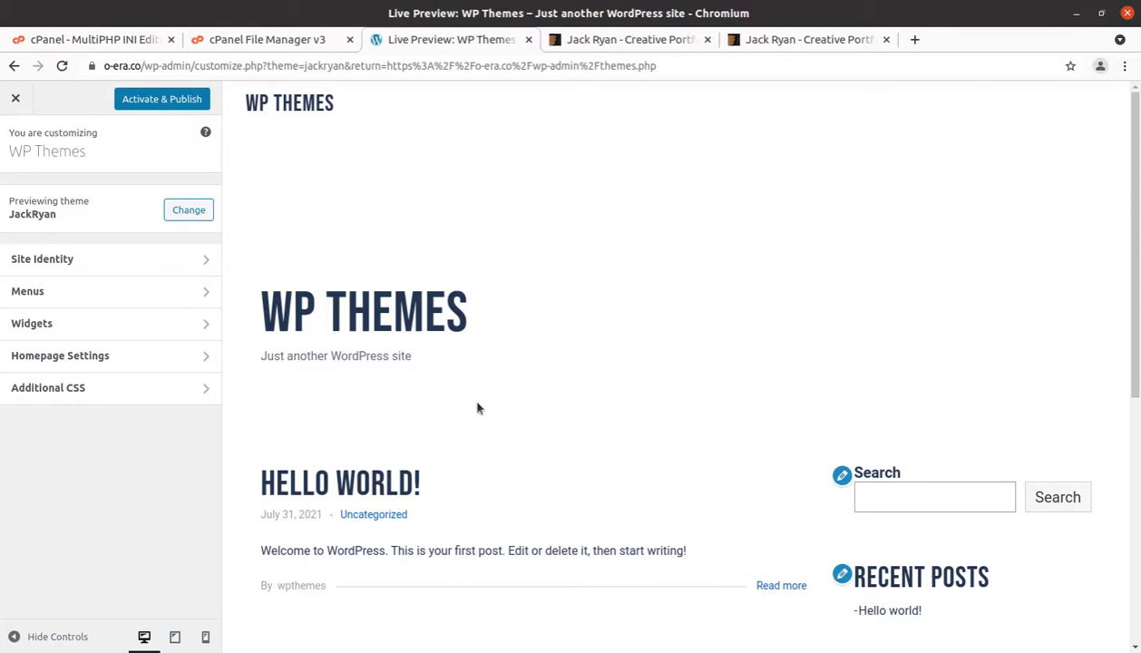
pyautogui.scroll(-4, 478, 408)
pyautogui.scroll(4, 478, 428)
pyautogui.click(151, 102)
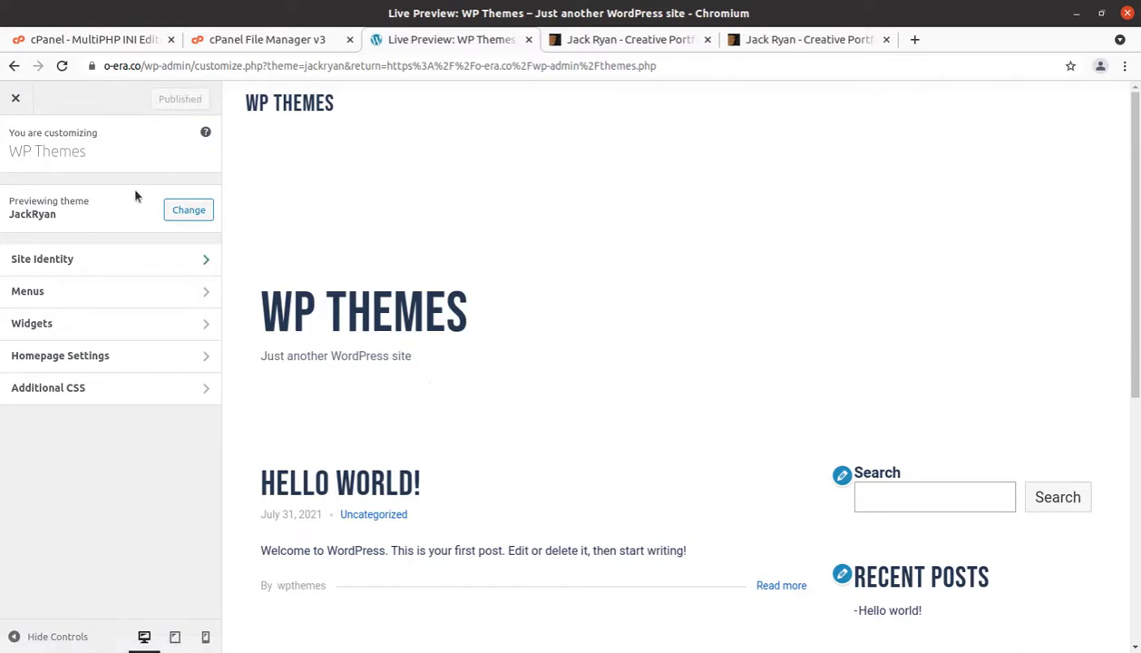
pyautogui.click(16, 98)
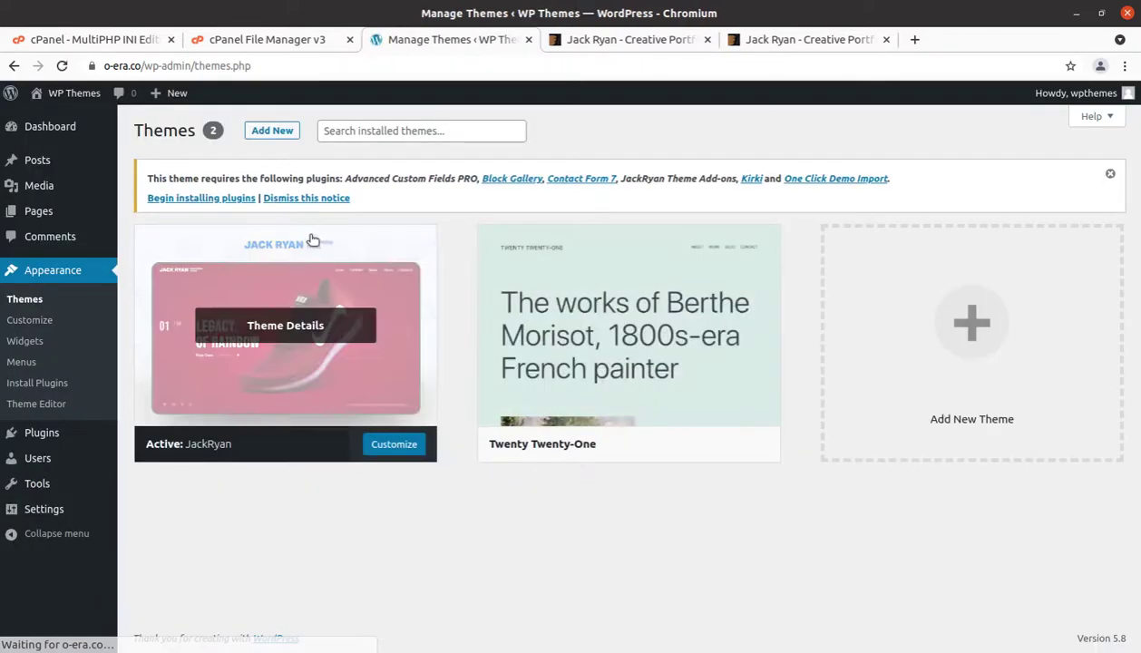
# View the active JackRyan theme's details, highlight the author name Mad Sparrow, and close the details.
pyautogui.click(265, 323)
pyautogui.moveTo(686, 225); pyautogui.dragTo(708, 254)
pyautogui.click(866, 234)
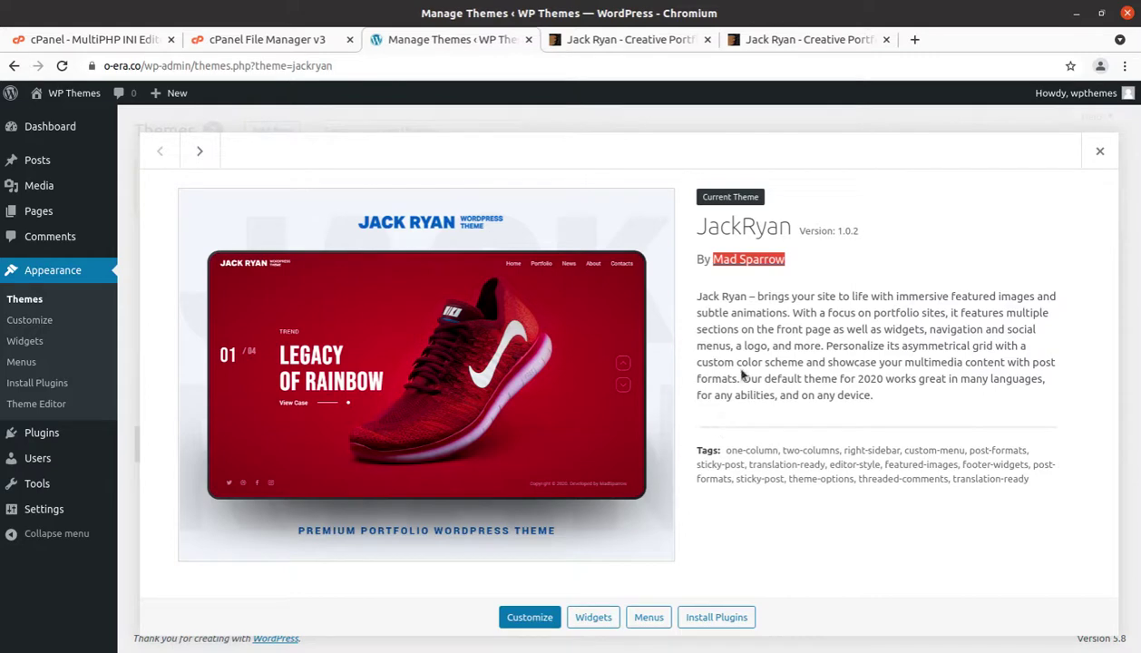
pyautogui.click(1099, 150)
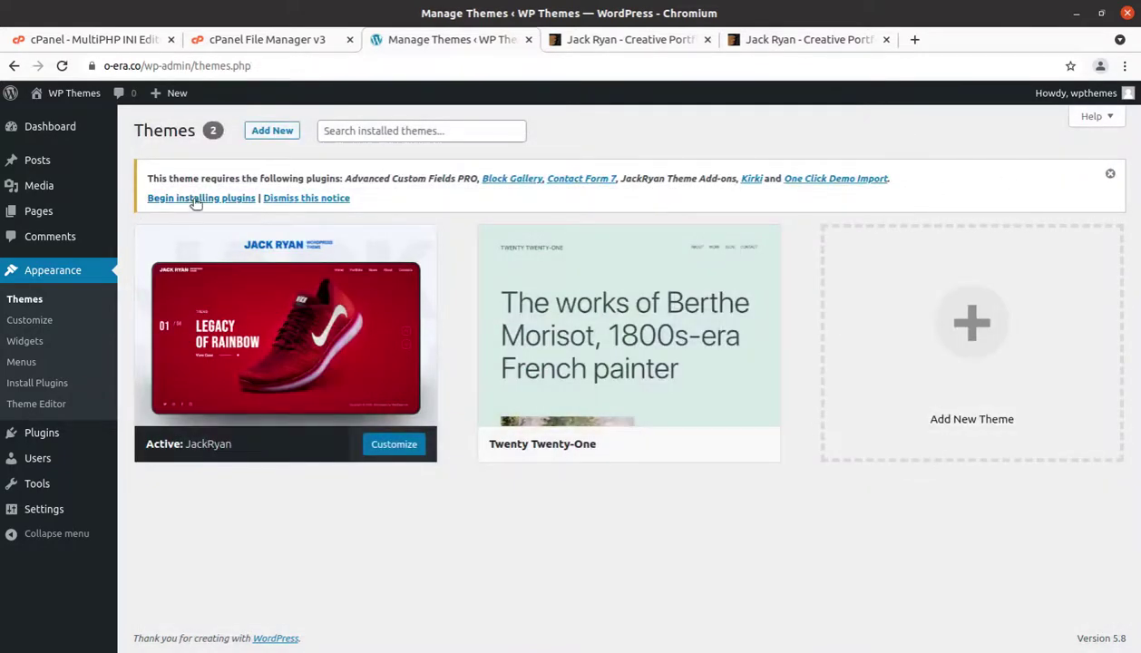
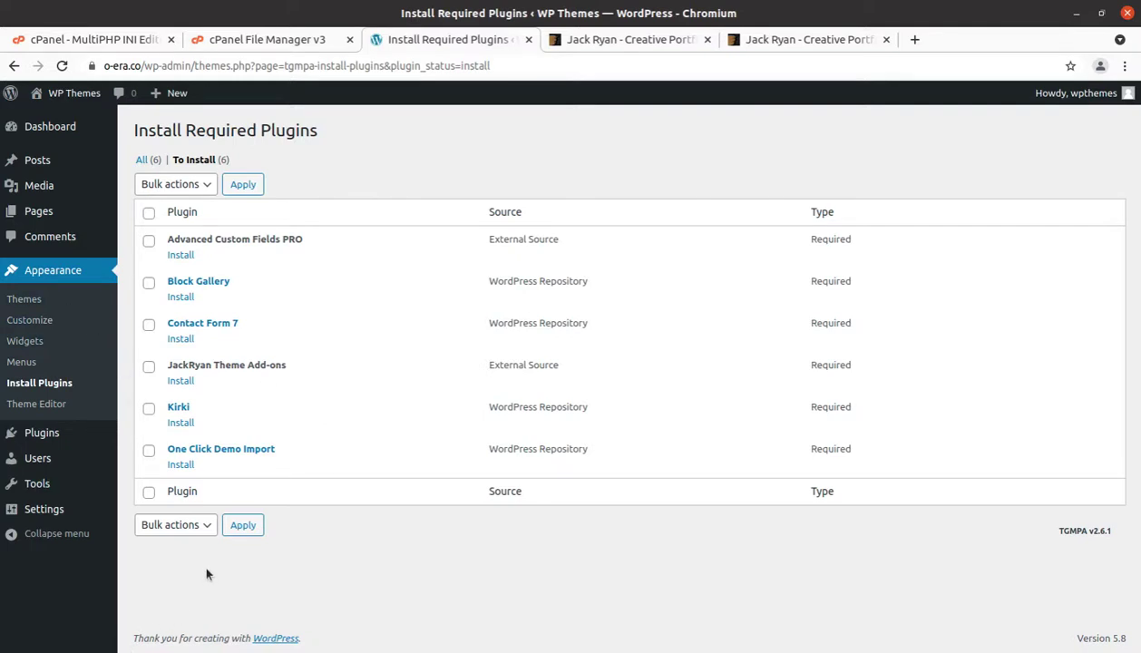
# Select all the theme's required plugins and bulk install them.
pyautogui.click(148, 213)
pyautogui.click(186, 185)
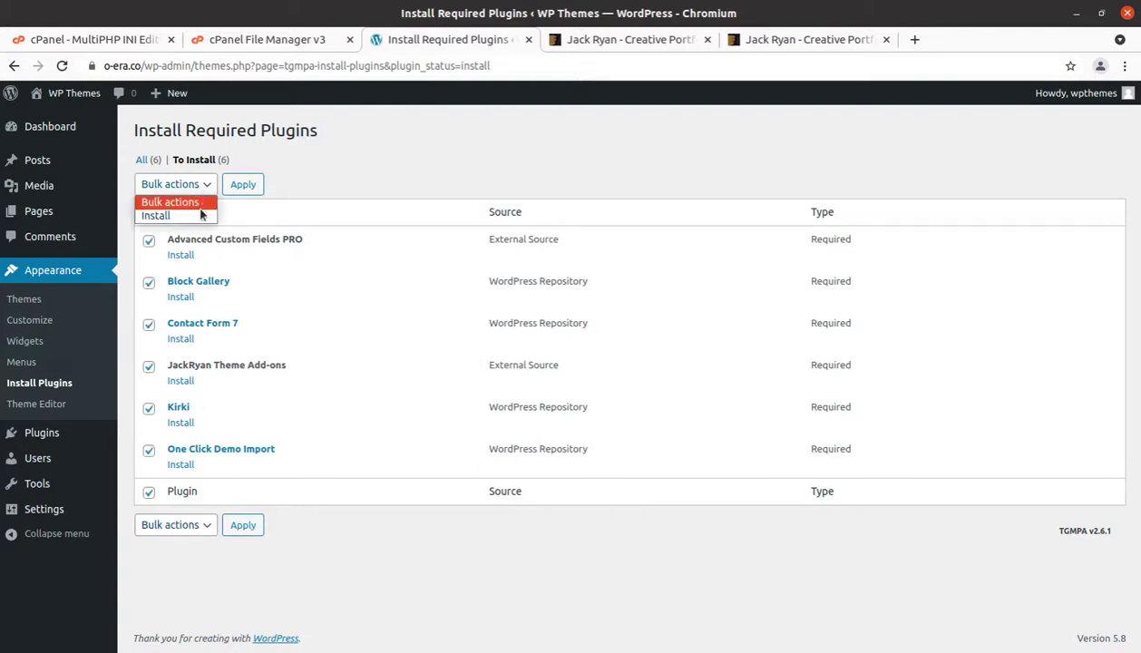
pyautogui.click(193, 218)
pyautogui.click(245, 186)
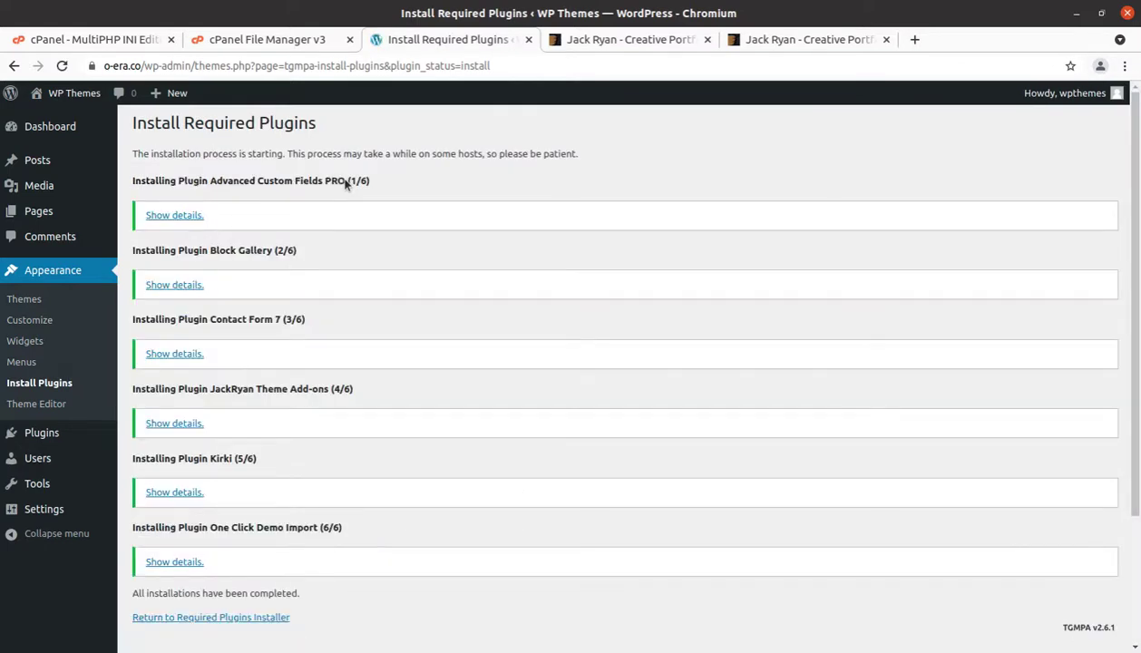
pyautogui.scroll(-2, 437, 375)
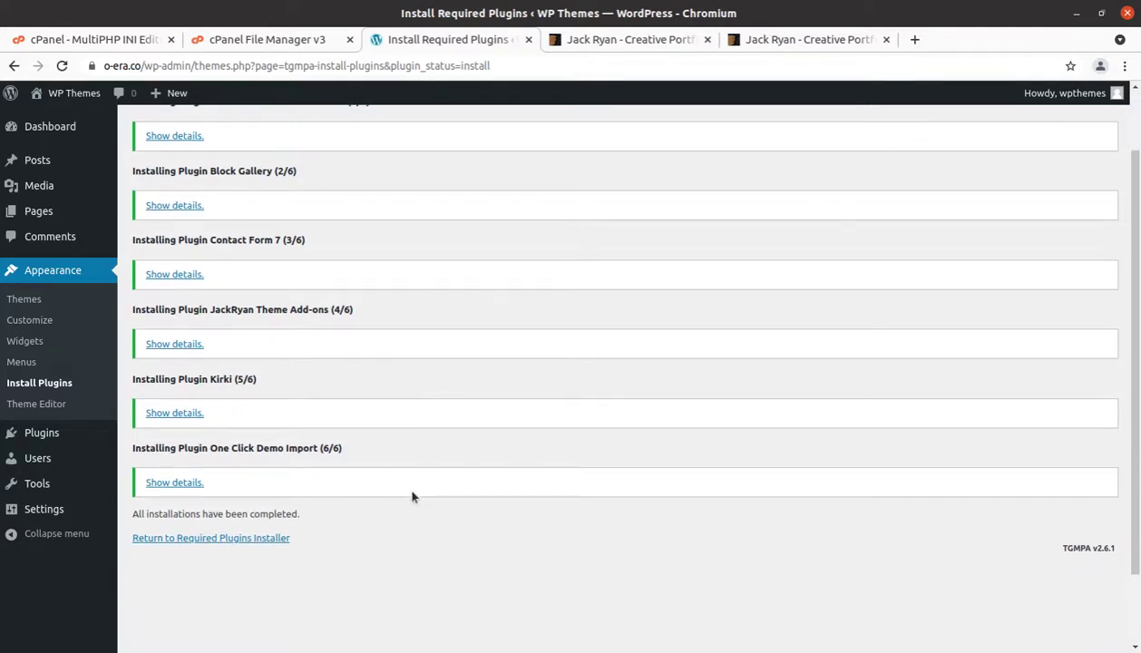
# Return to the required plugins installer, select all the listed plugins and bulk activate them.
pyautogui.scroll(1, 417, 494)
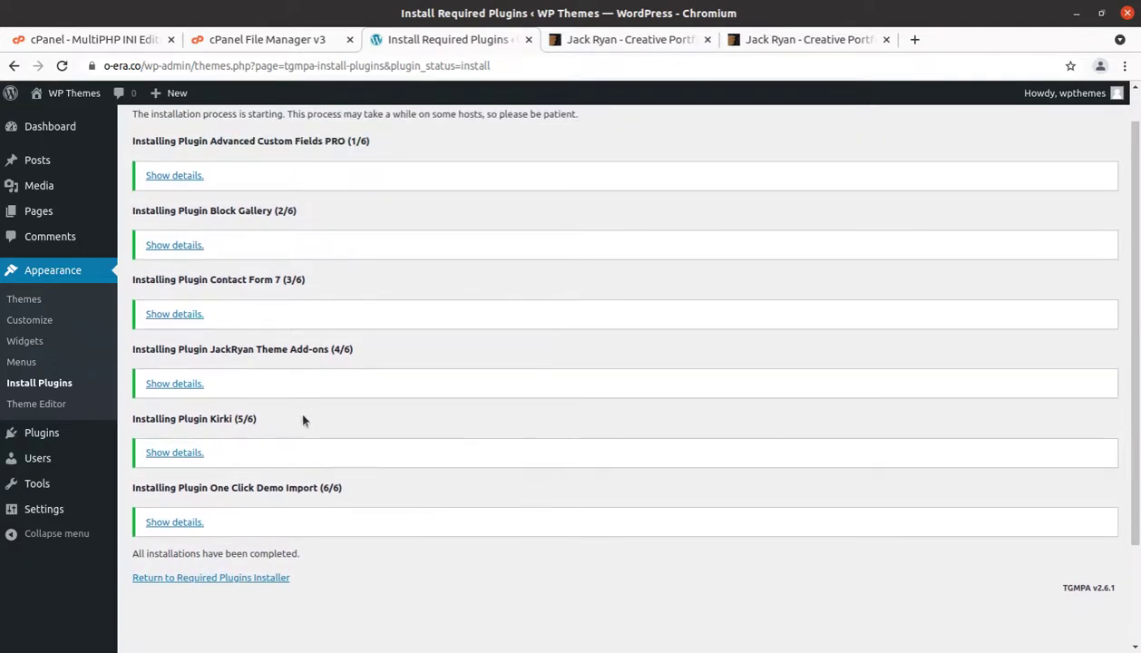
pyautogui.scroll(1, 356, 230)
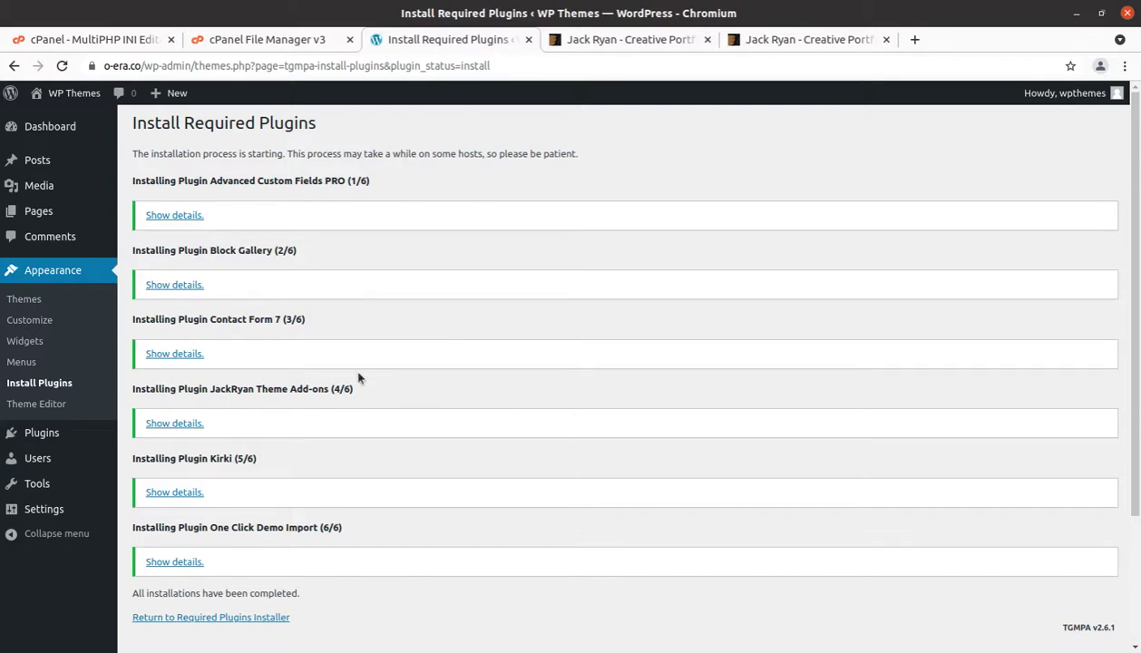
pyautogui.scroll(-1, 355, 399)
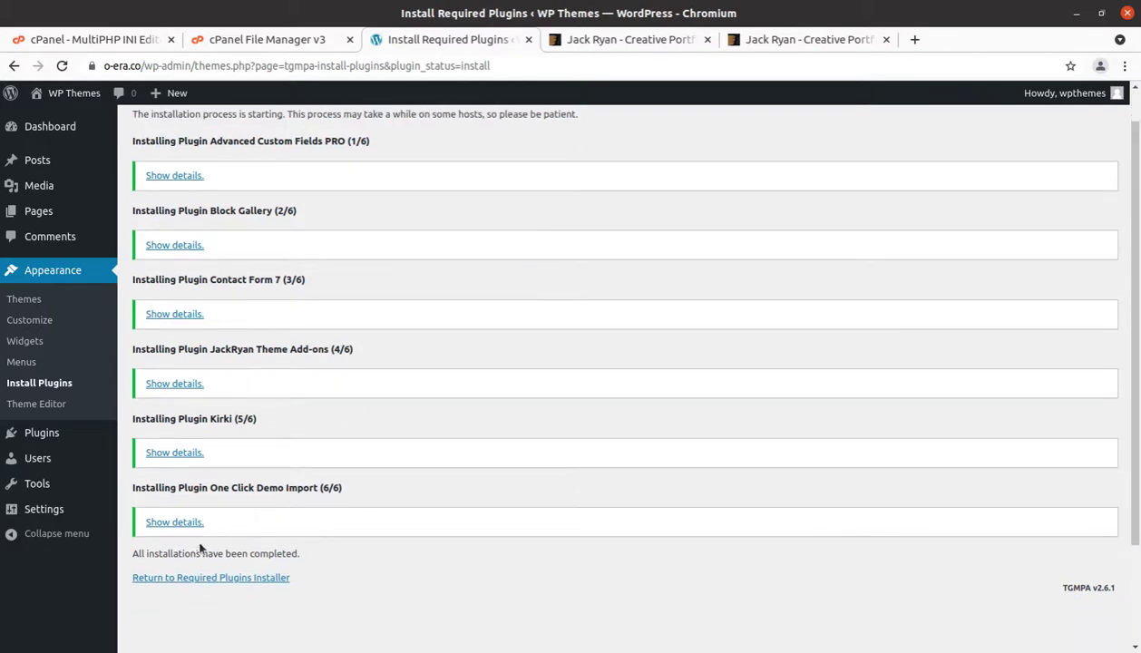
pyautogui.click(182, 579)
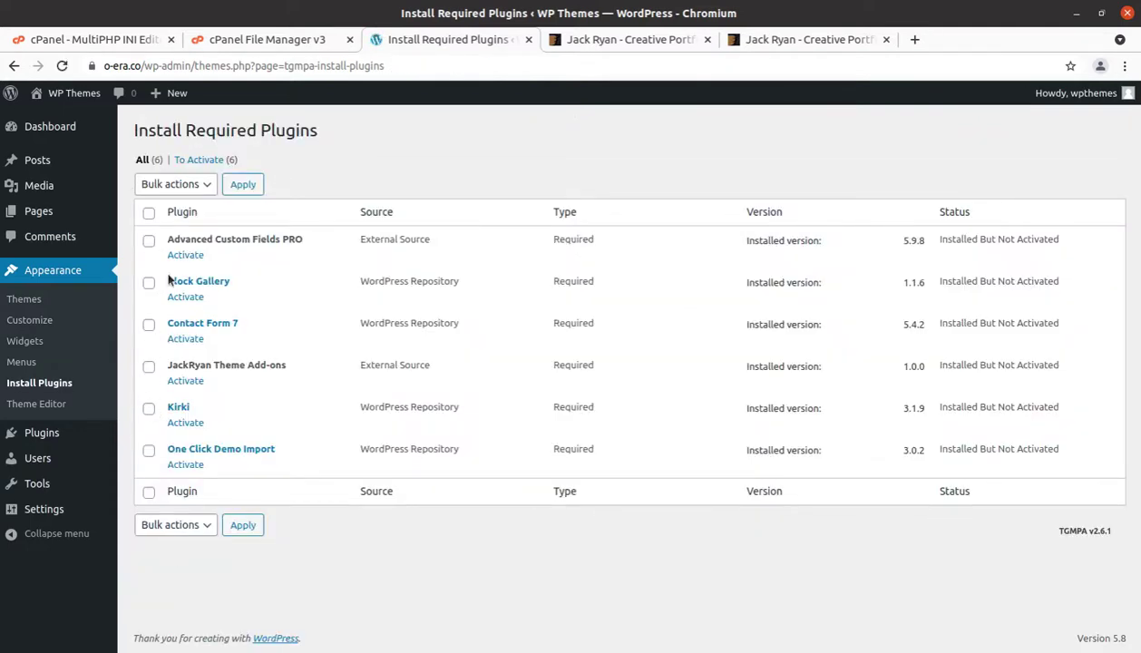
pyautogui.click(149, 213)
pyautogui.click(194, 188)
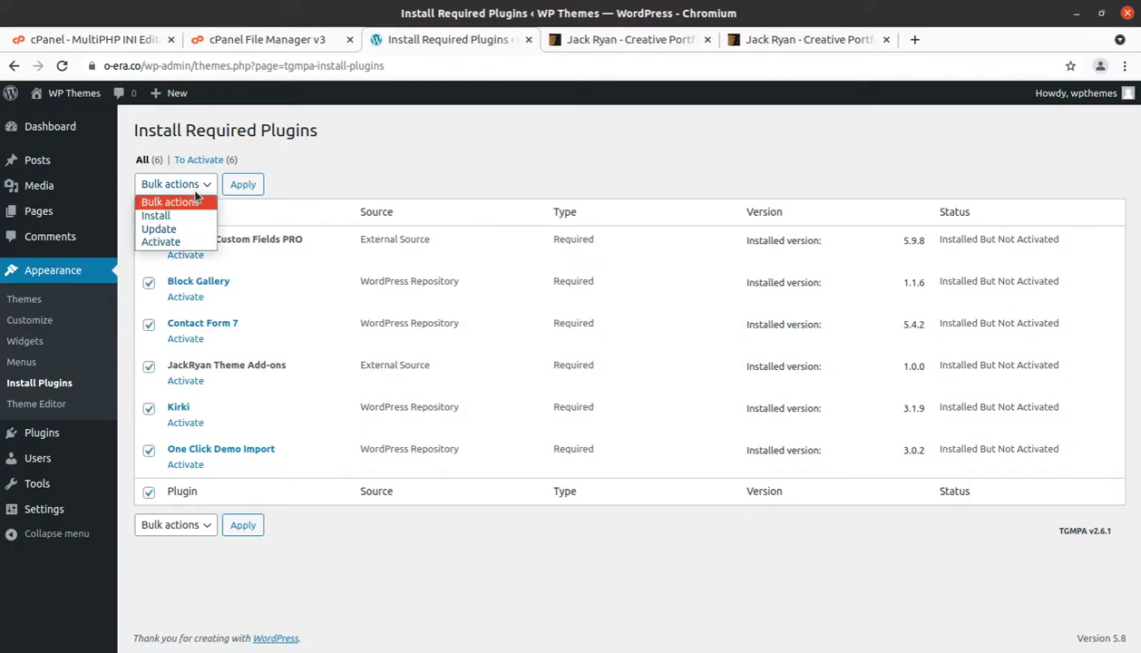
pyautogui.click(186, 242)
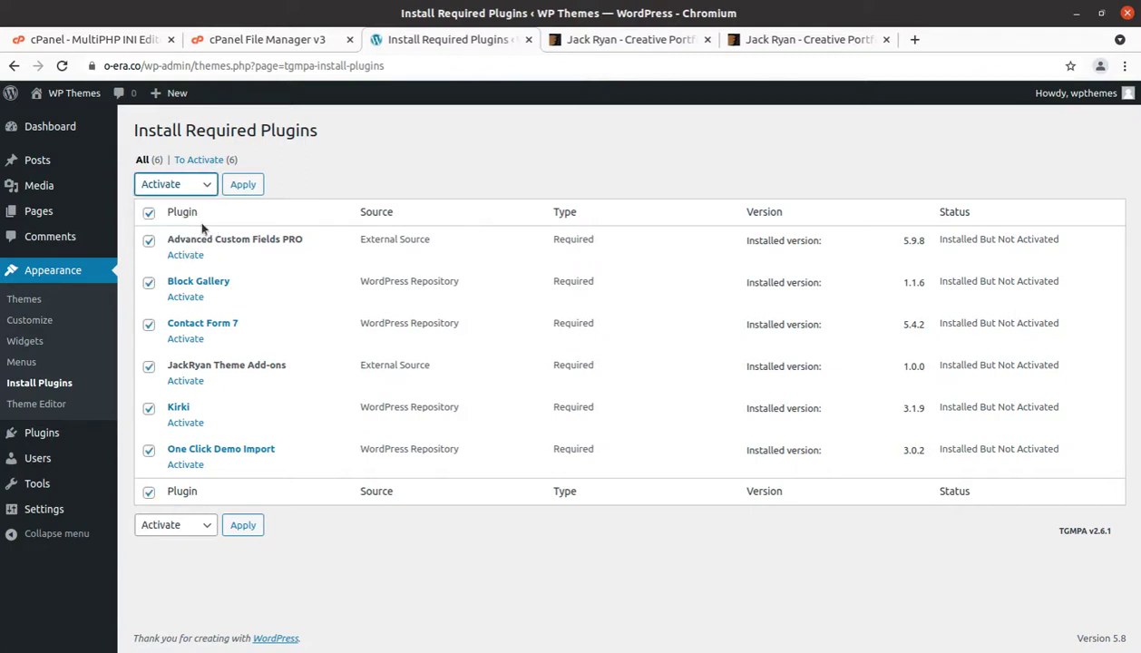
pyautogui.click(241, 188)
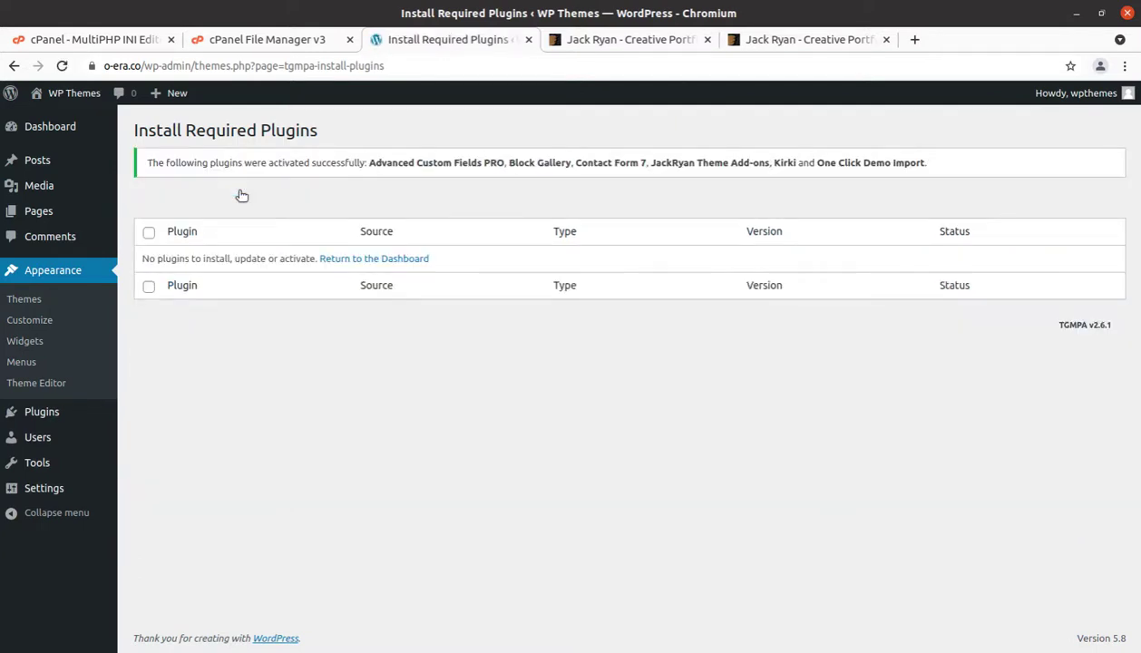
# Go to the WordPress dashboard and open the live site in a separate browser tab to view it.
pyautogui.moveTo(84, 159)
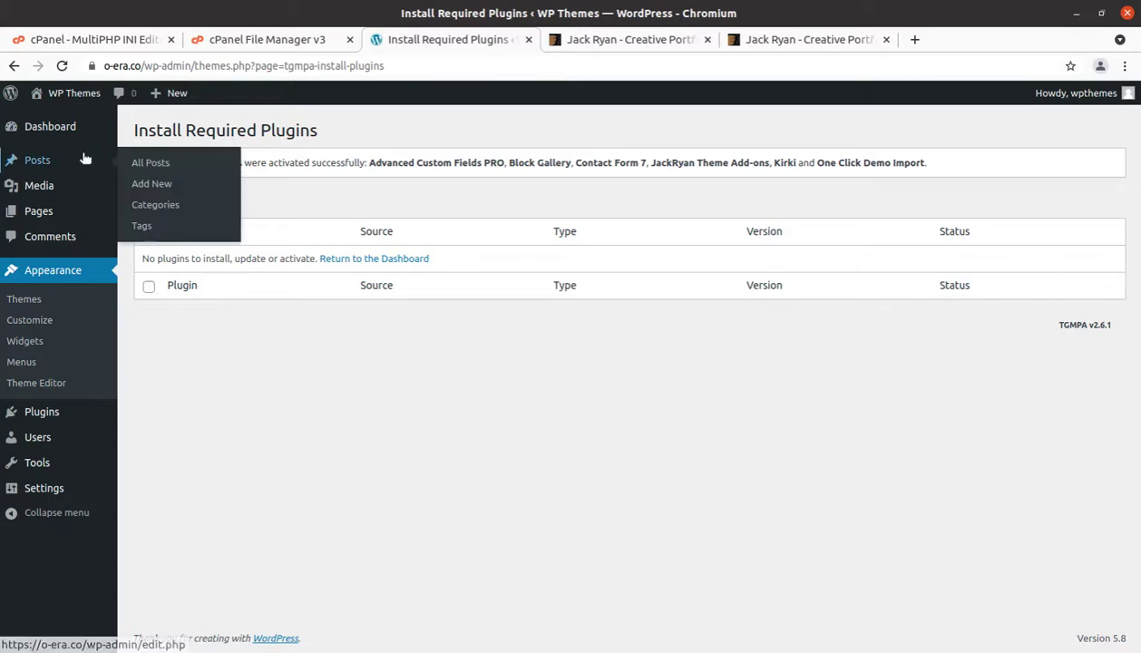
pyautogui.click(58, 133)
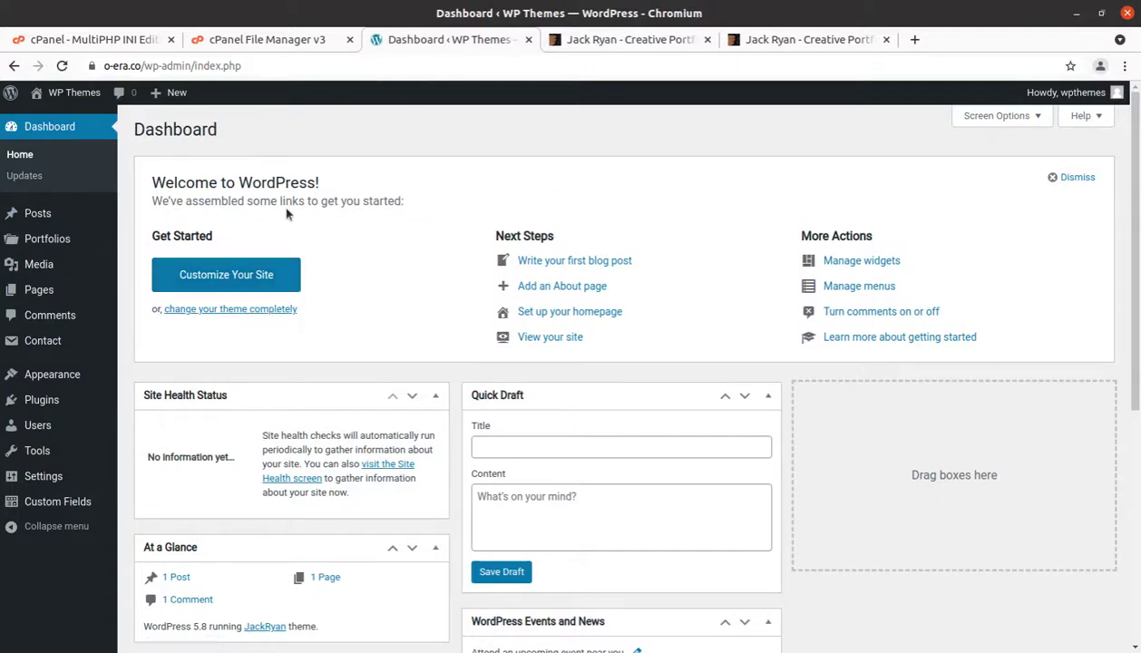
pyautogui.moveTo(75, 92)
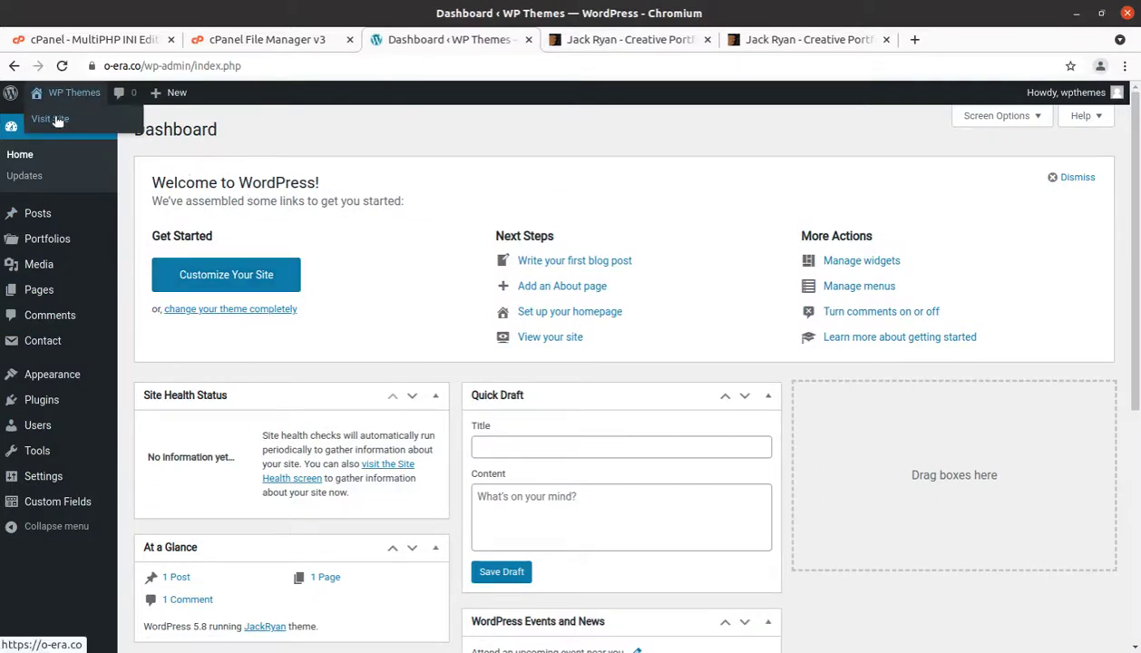
pyautogui.middleClick(56, 120)
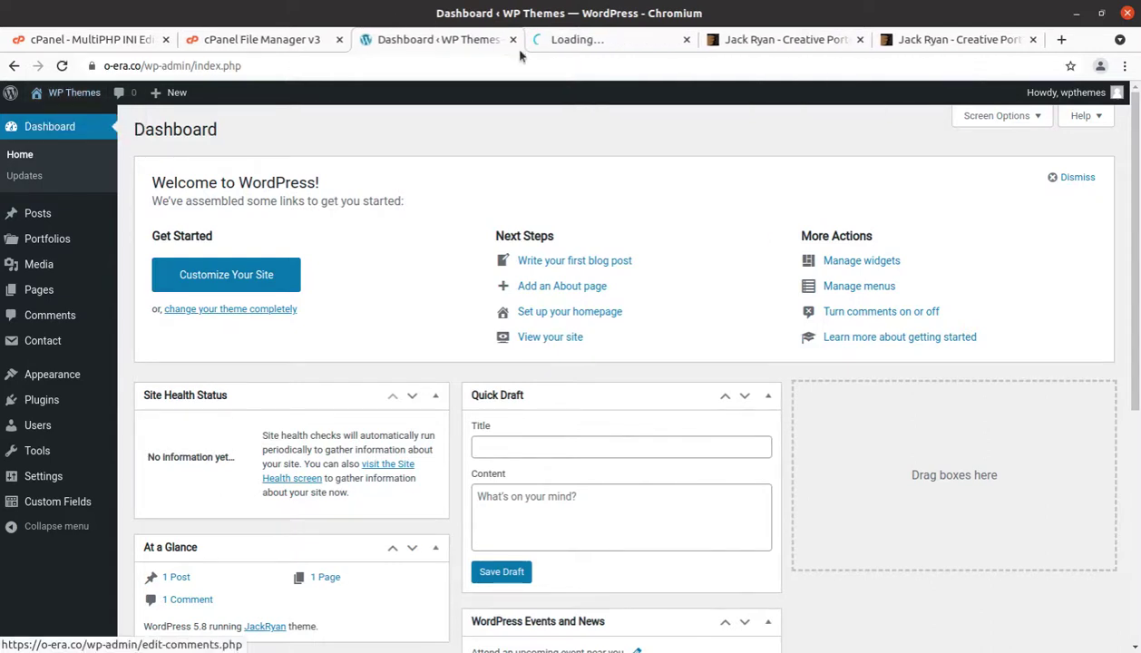
pyautogui.click(582, 41)
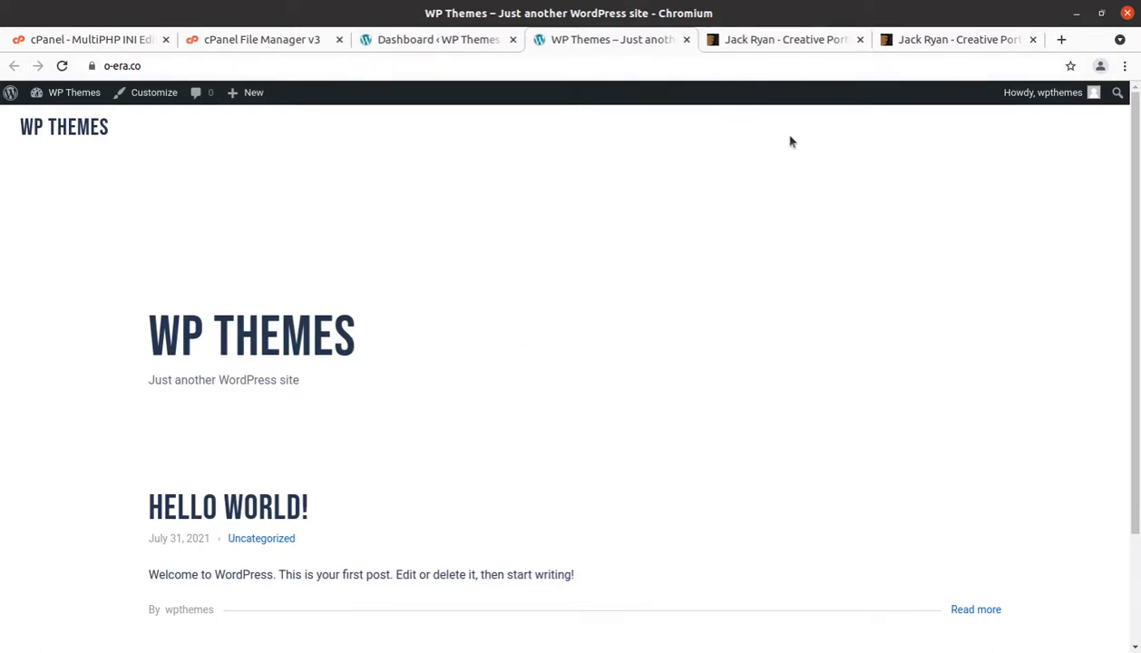
# Switch to the ThemeForest live preview of Jack Ryan and look at its first two home slides for comparison.
pyautogui.click(755, 42)
pyautogui.click(911, 40)
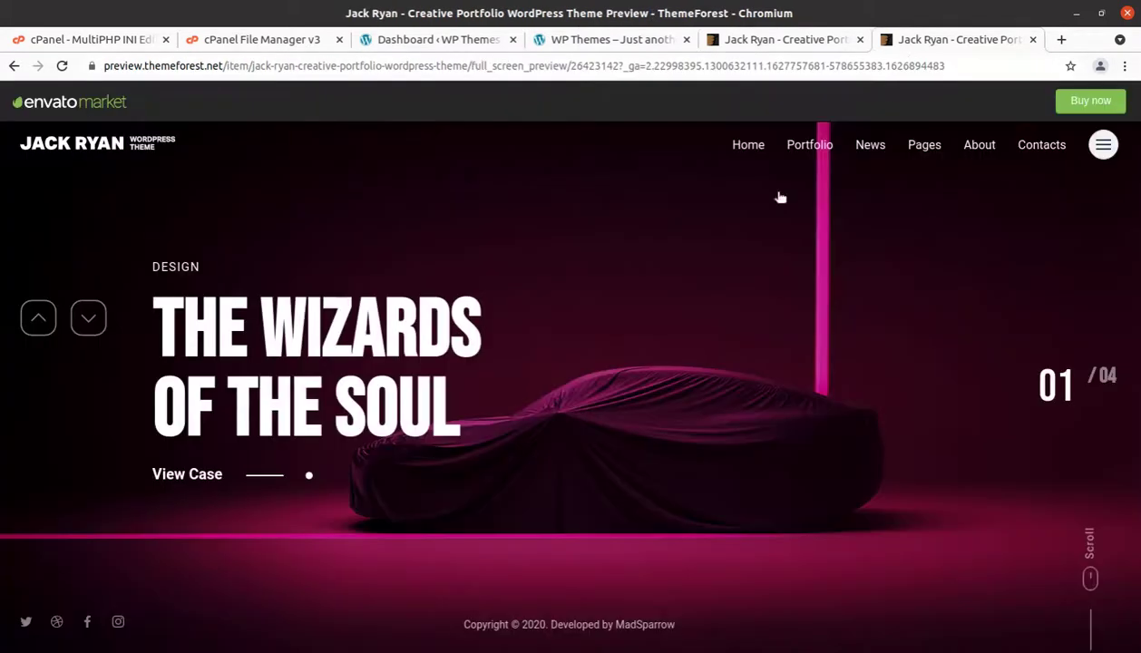
pyautogui.scroll(-1, 465, 458)
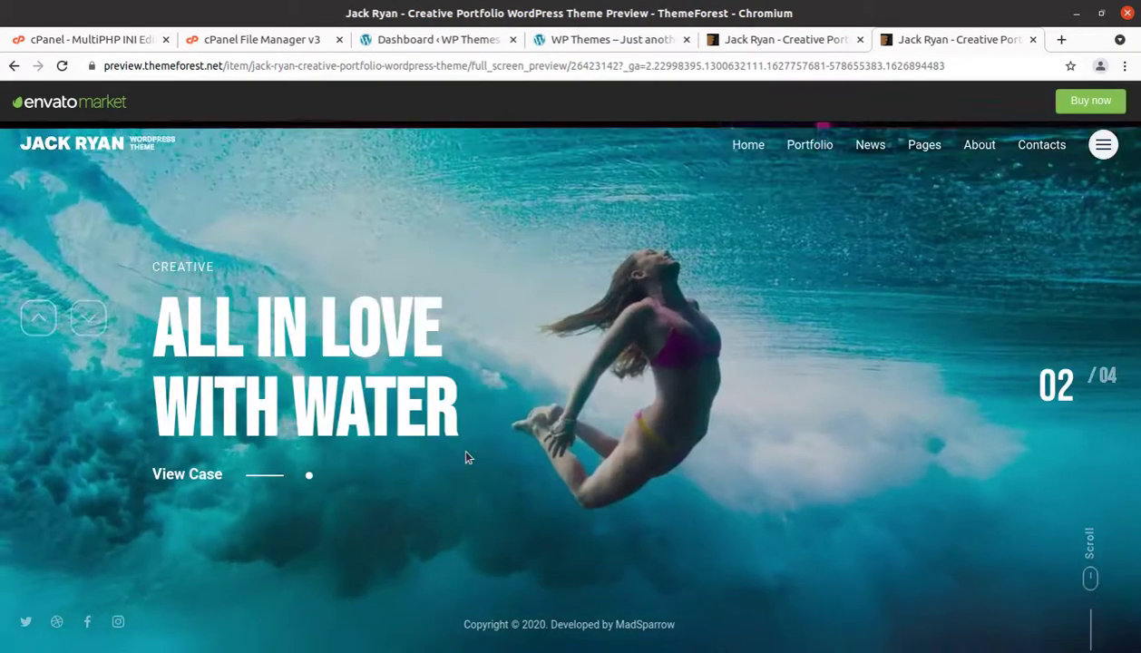
pyautogui.scroll(1, 465, 458)
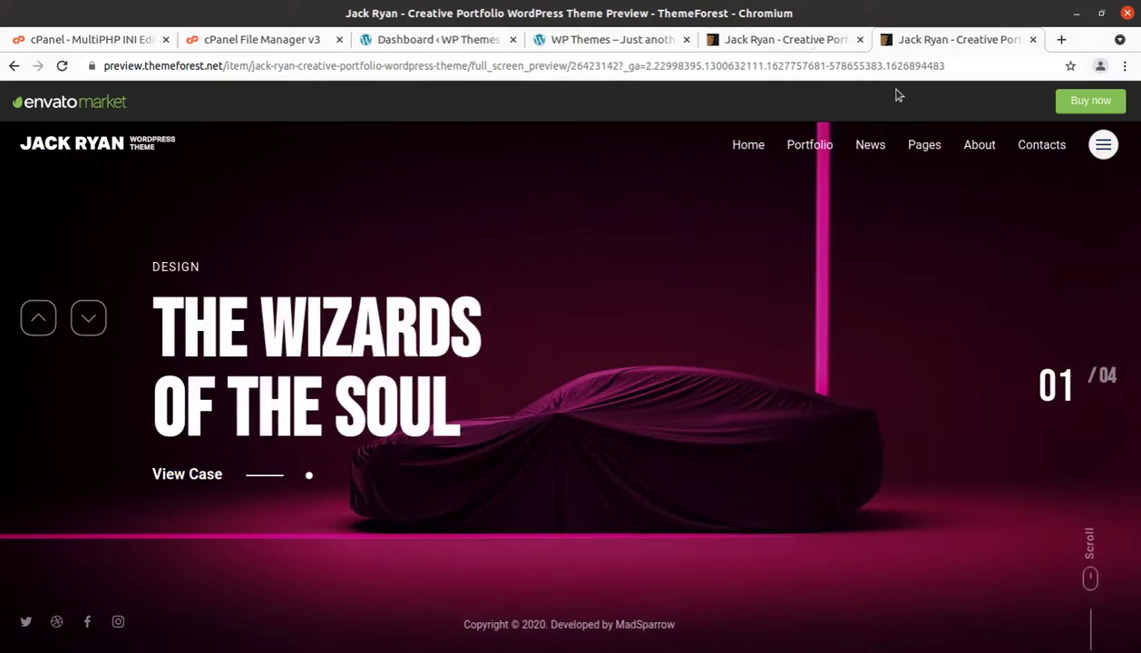
# Return to the WordPress dashboard and open the theme's Import Demo Data page to review the JackRyan demo.
pyautogui.click(451, 44)
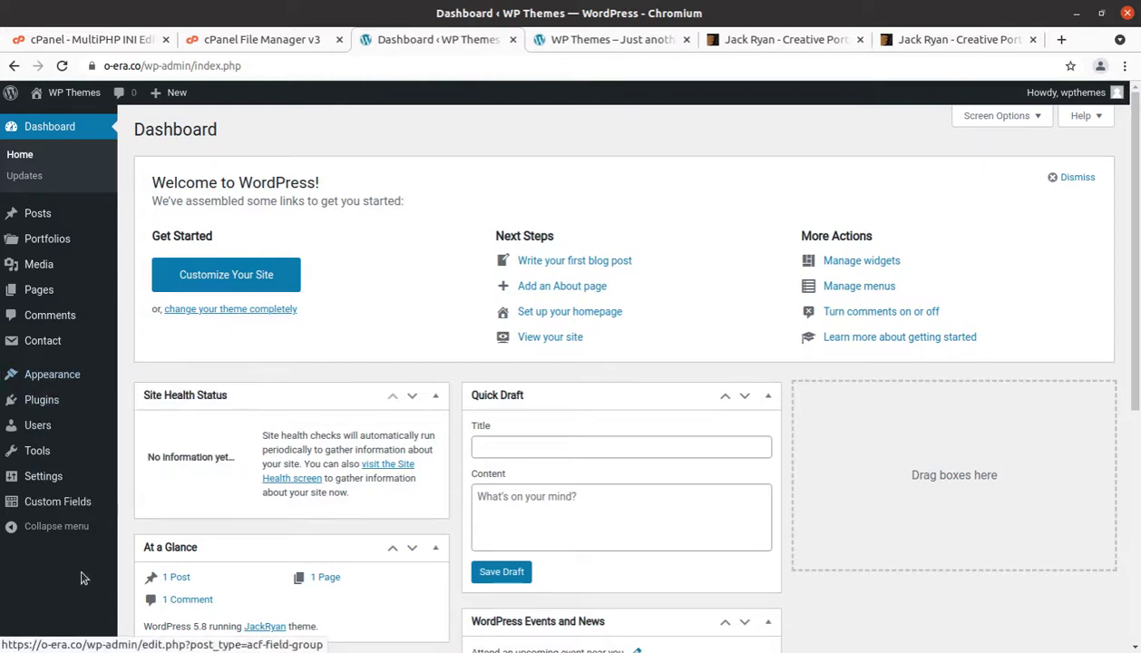
pyautogui.moveTo(52, 369)
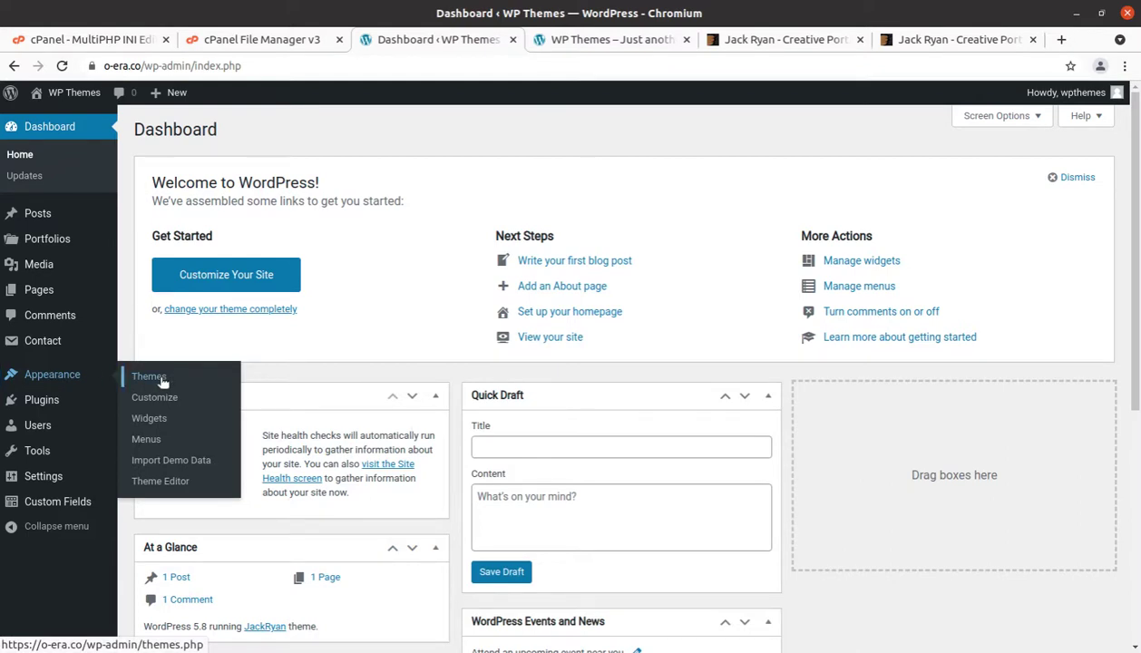
pyautogui.click(158, 468)
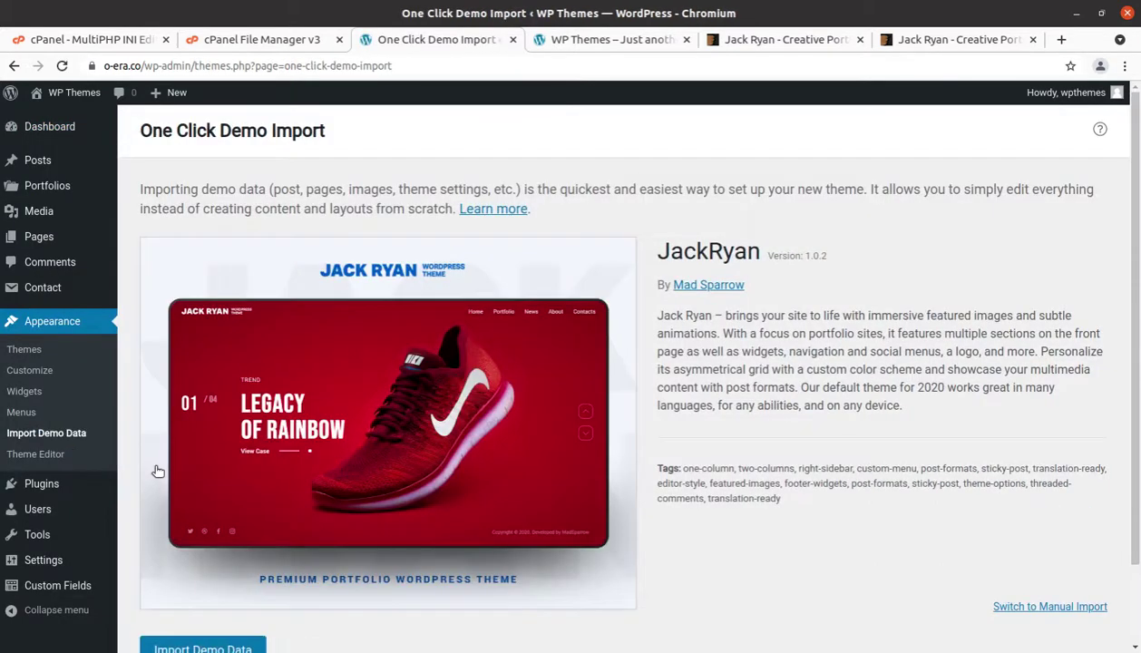
pyautogui.scroll(-2, 599, 464)
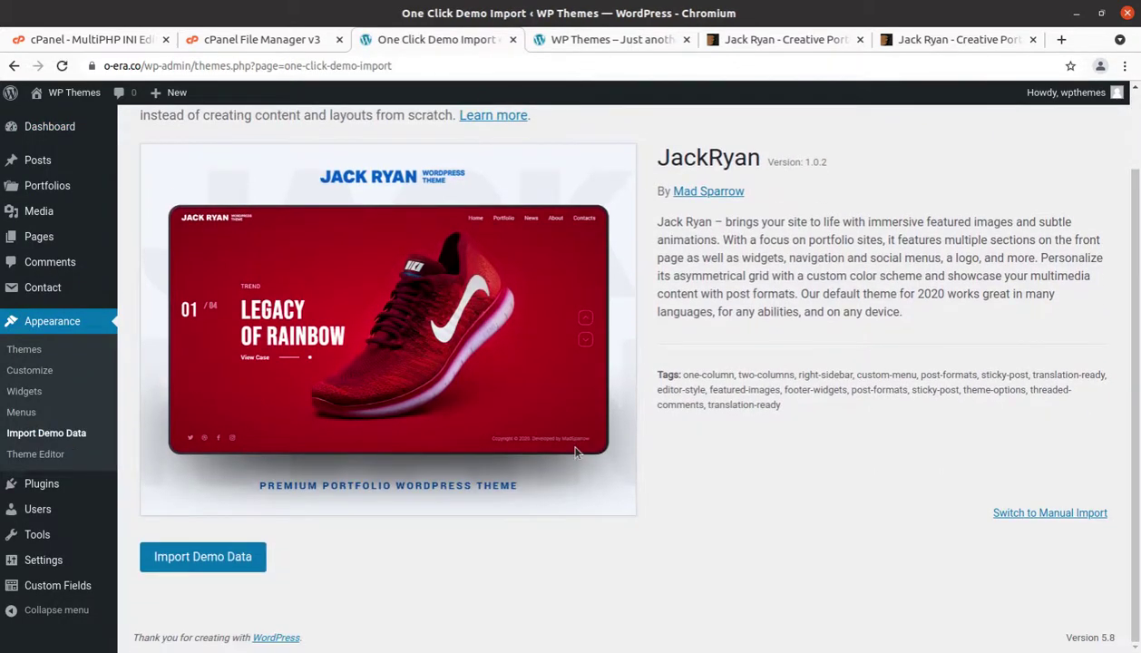
pyautogui.scroll(1, 574, 452)
pyautogui.scroll(-1, 408, 517)
pyautogui.scroll(1, 202, 589)
pyautogui.scroll(-1, 202, 580)
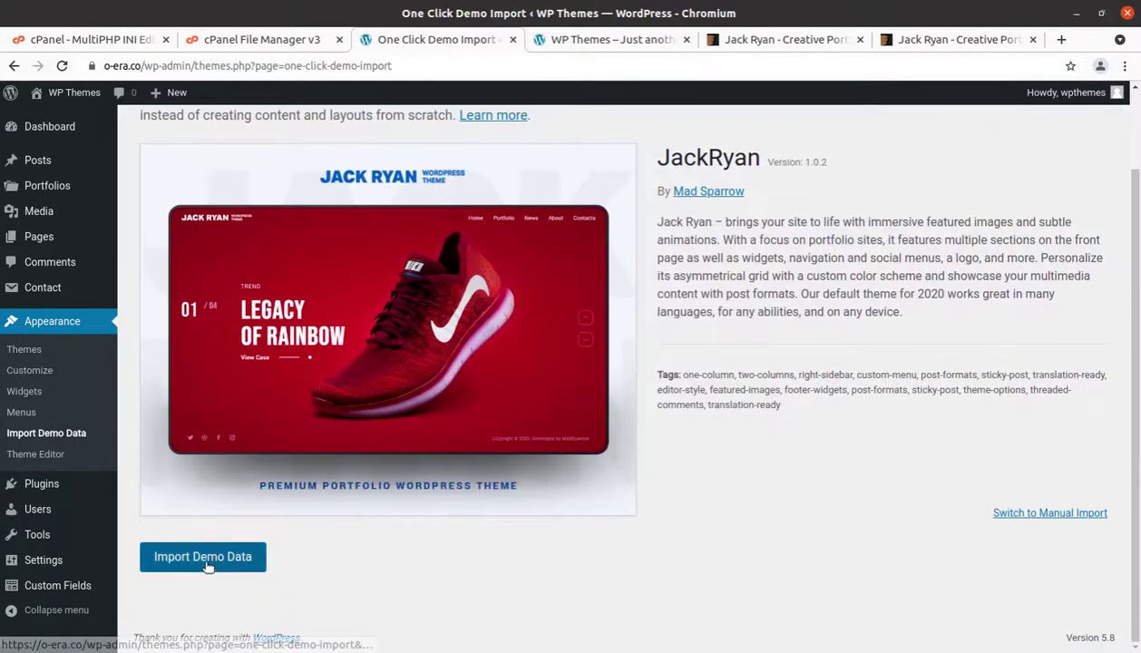
# Start the Jack Ryan demo import without selecting the recommended WPForms, All in One SEO and MonsterInsights plugins.
pyautogui.click(205, 558)
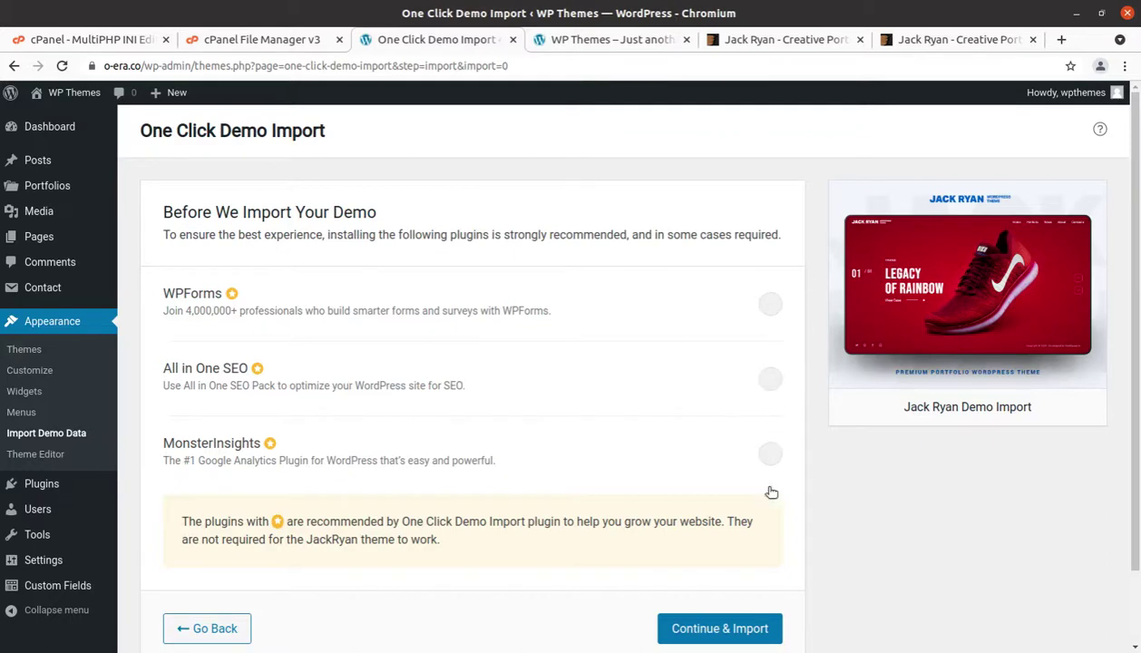
pyautogui.scroll(-2, 581, 374)
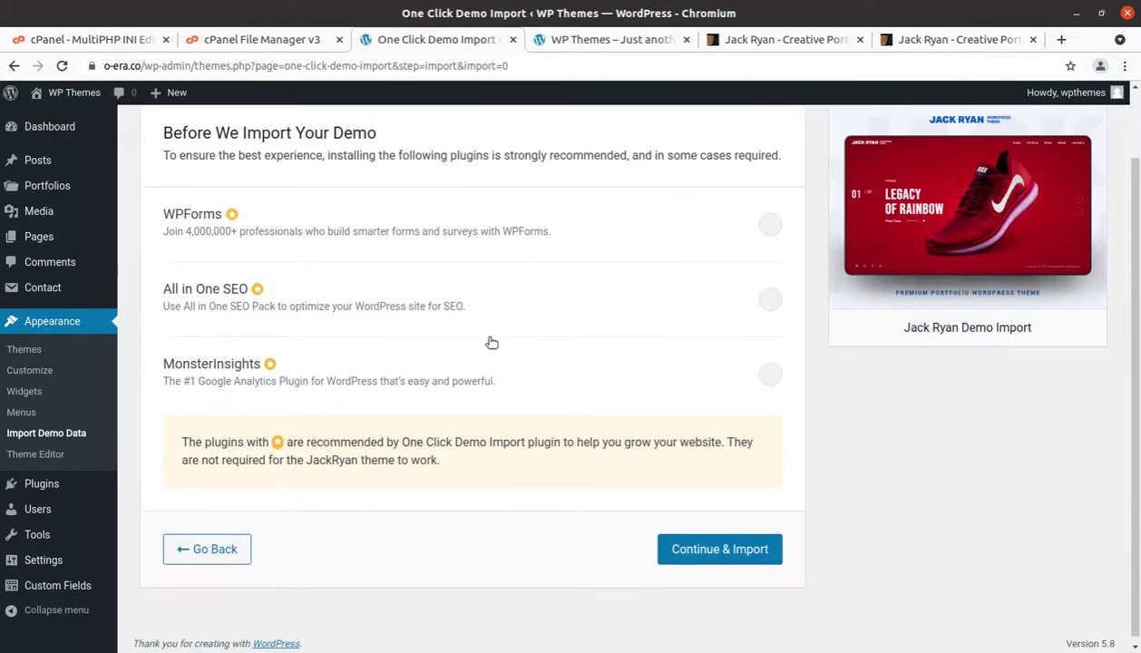
pyautogui.click(706, 557)
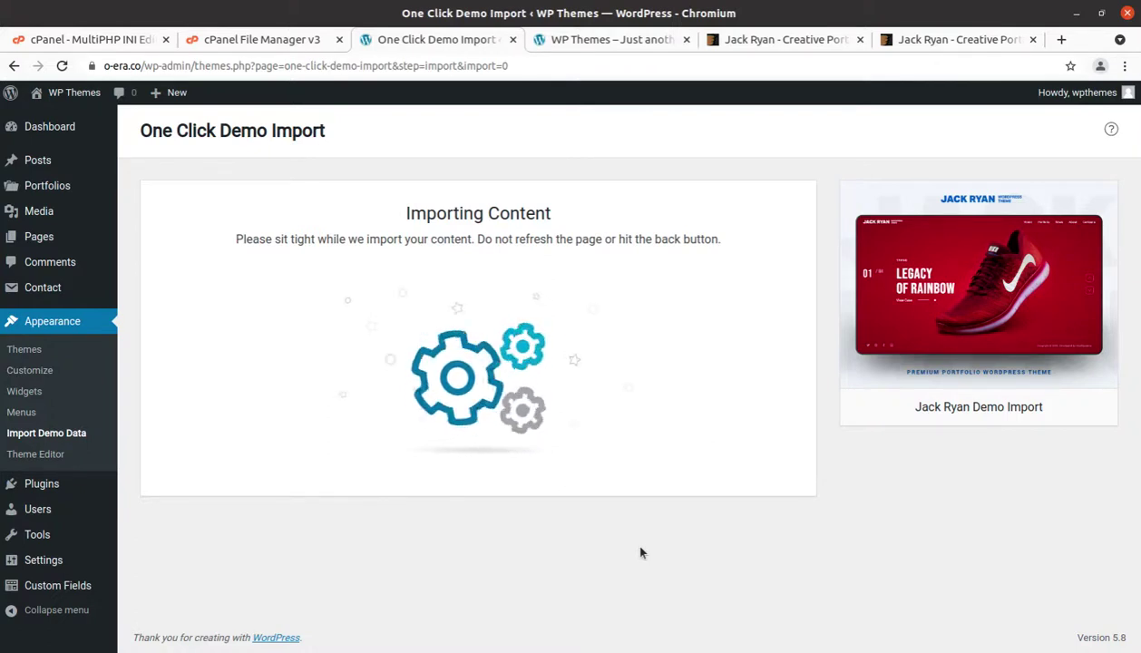
# Switch to the ThemeForest preview during the import and browse forward and back through the home page slides.
pyautogui.click(934, 40)
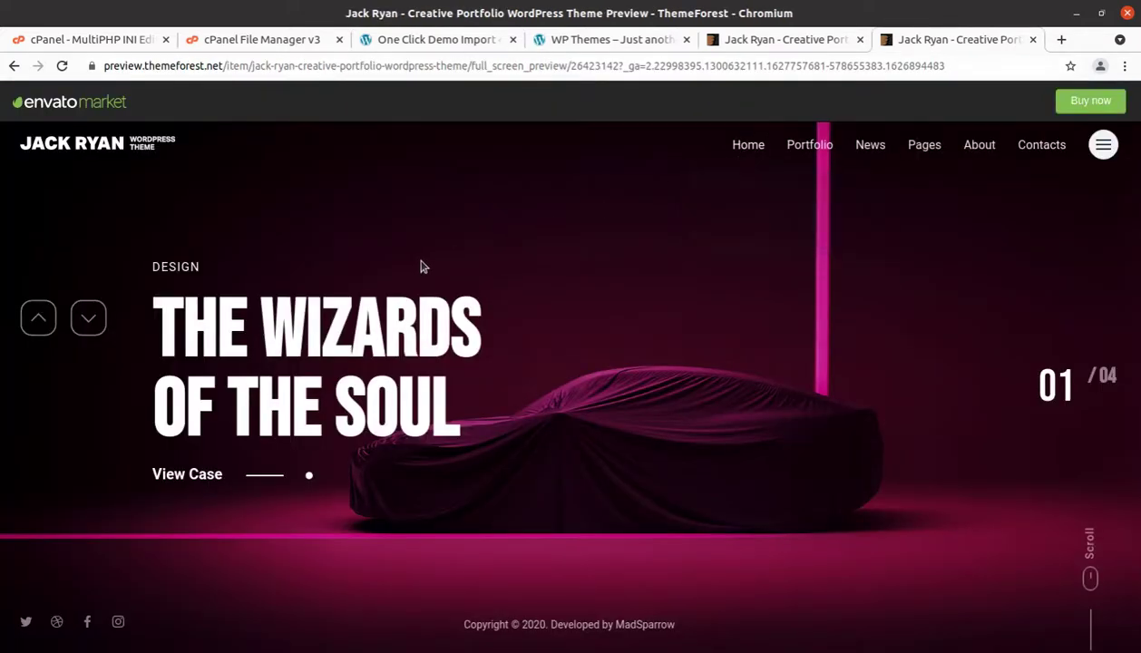
pyautogui.click(73, 328)
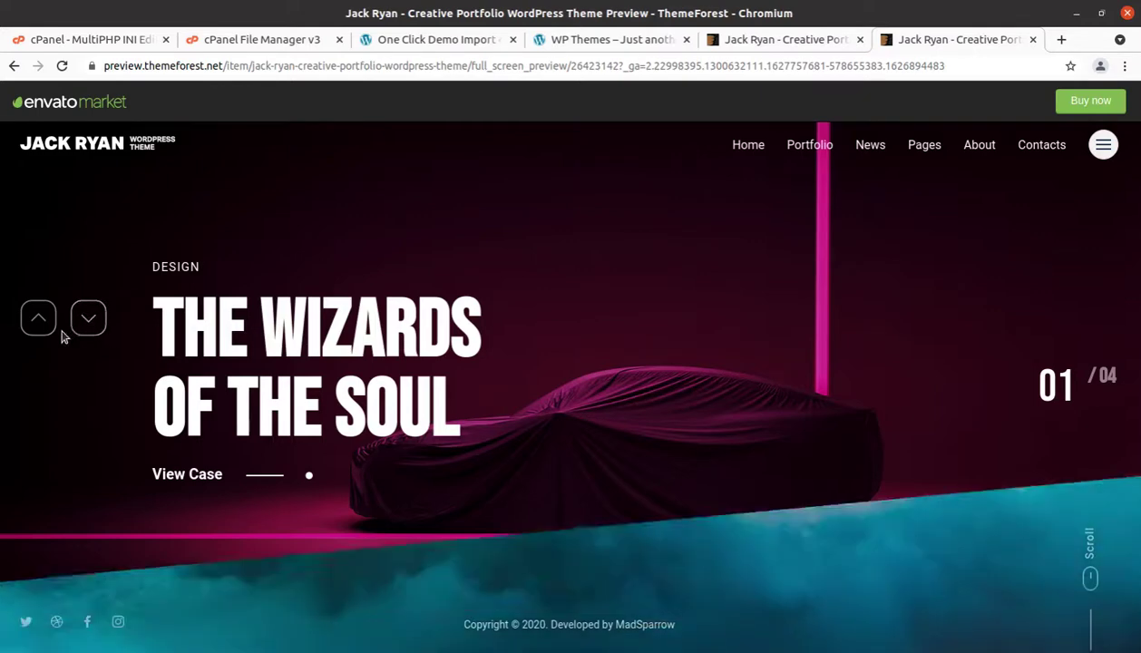
pyautogui.click(49, 325)
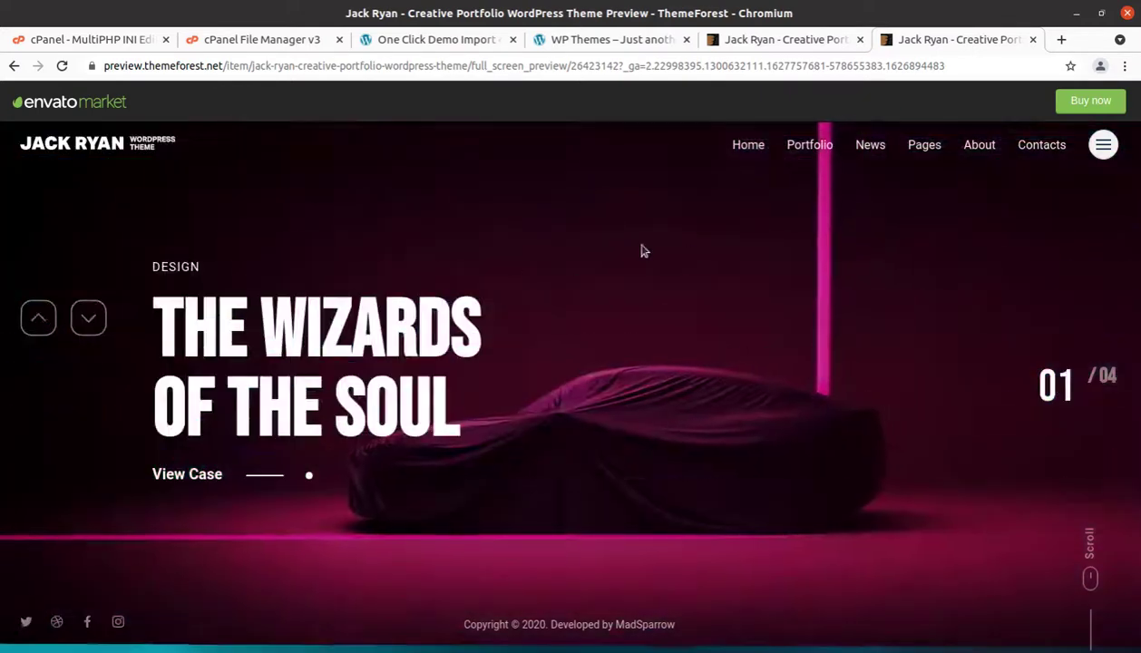
pyautogui.scroll(-1, 711, 265)
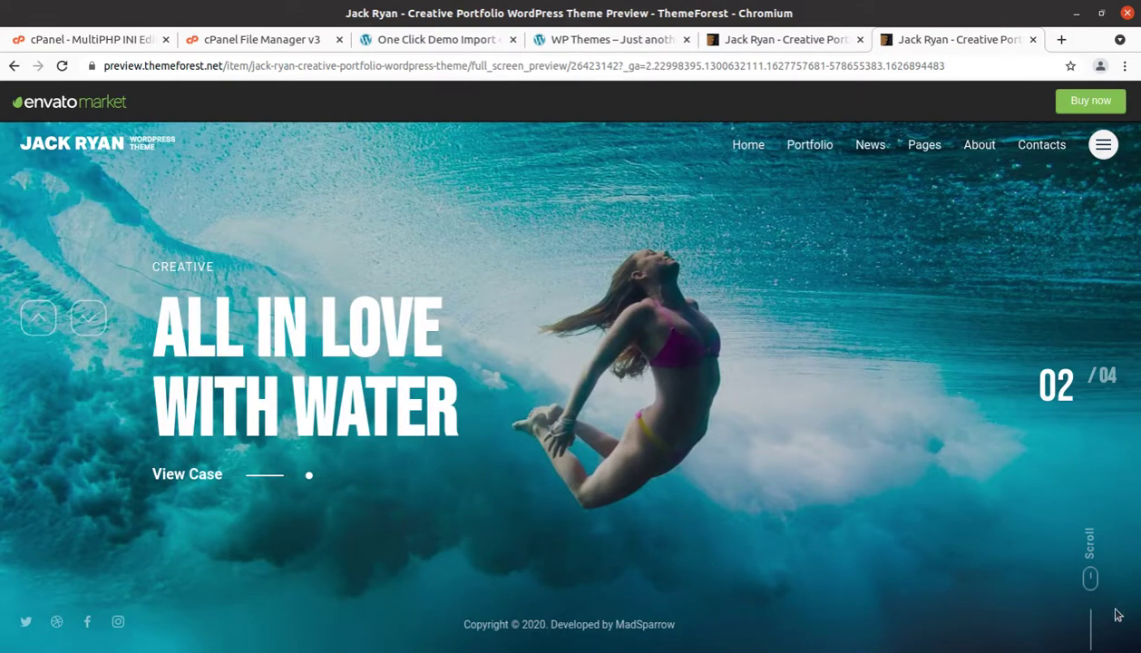
pyautogui.scroll(-1, 1096, 567)
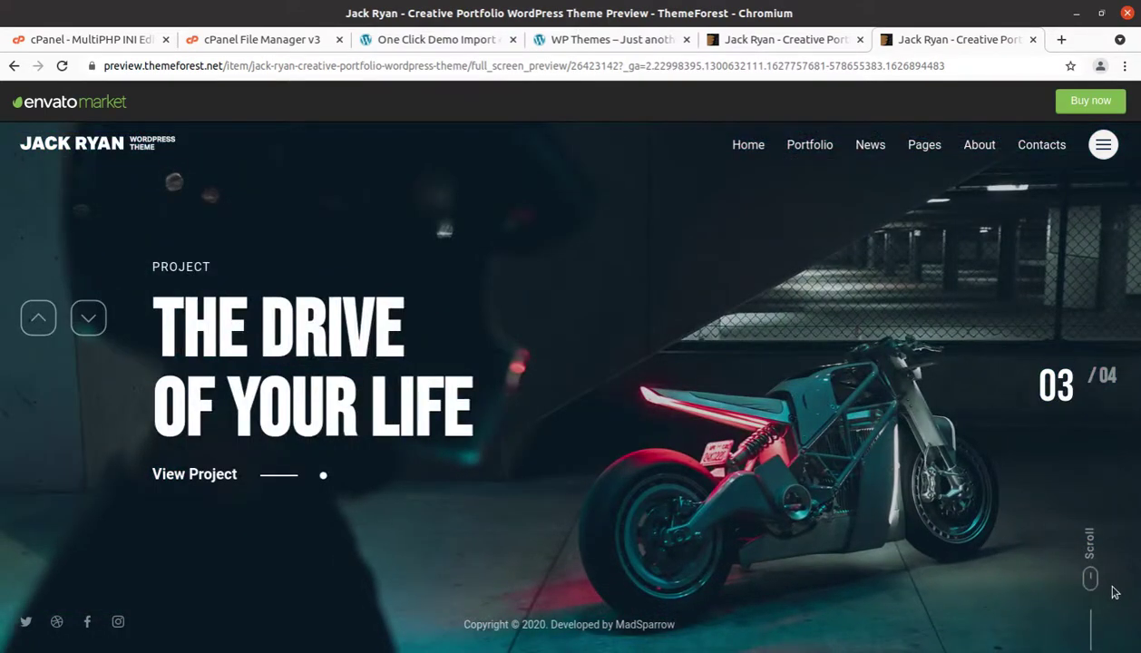
pyautogui.scroll(-1, 1091, 580)
pyautogui.scroll(1, 1094, 580)
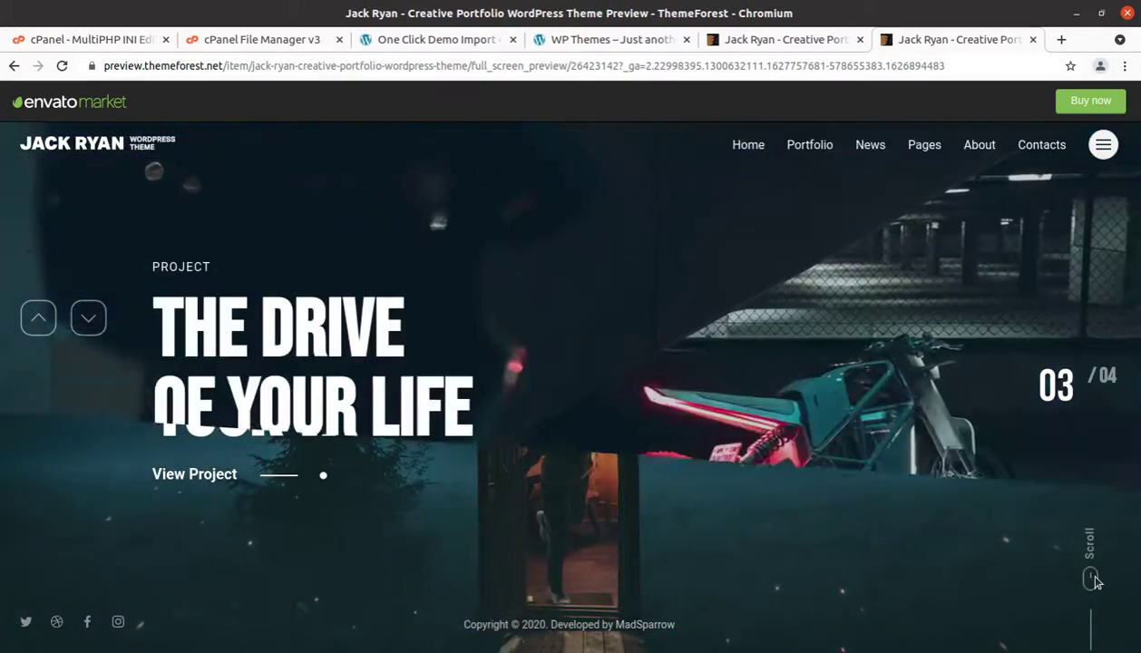
pyautogui.scroll(1, 1093, 579)
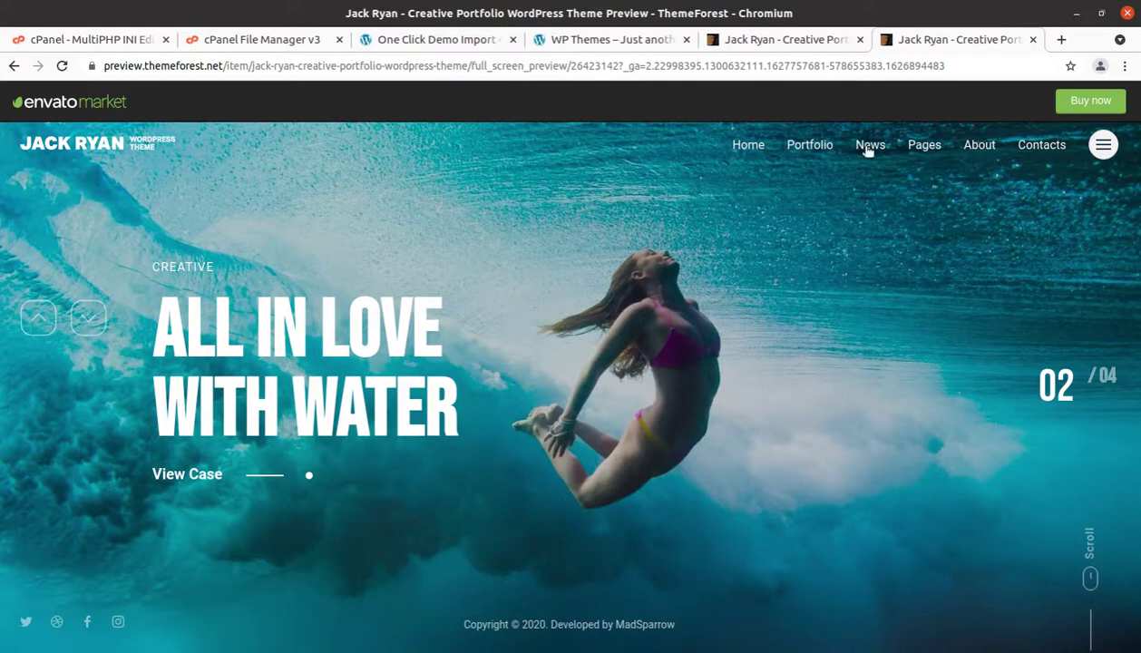
# Look through the preview's full side menu, close it, and open the Single Portfolio Page.
pyautogui.click(1100, 151)
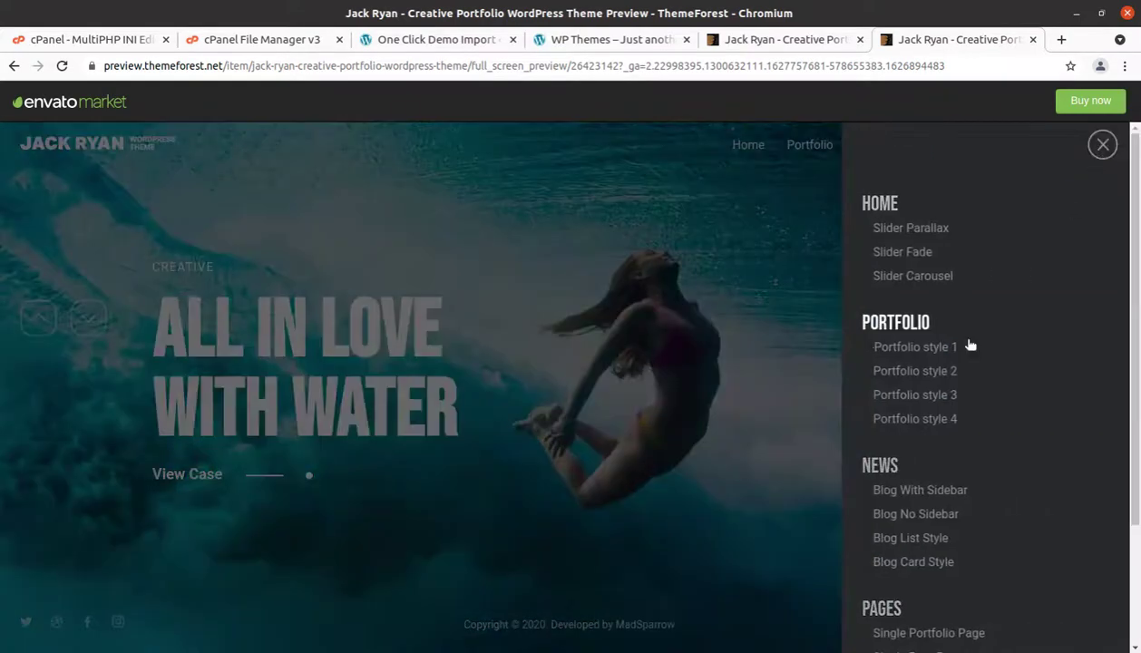
pyautogui.scroll(-2, 970, 340)
pyautogui.scroll(2, 976, 306)
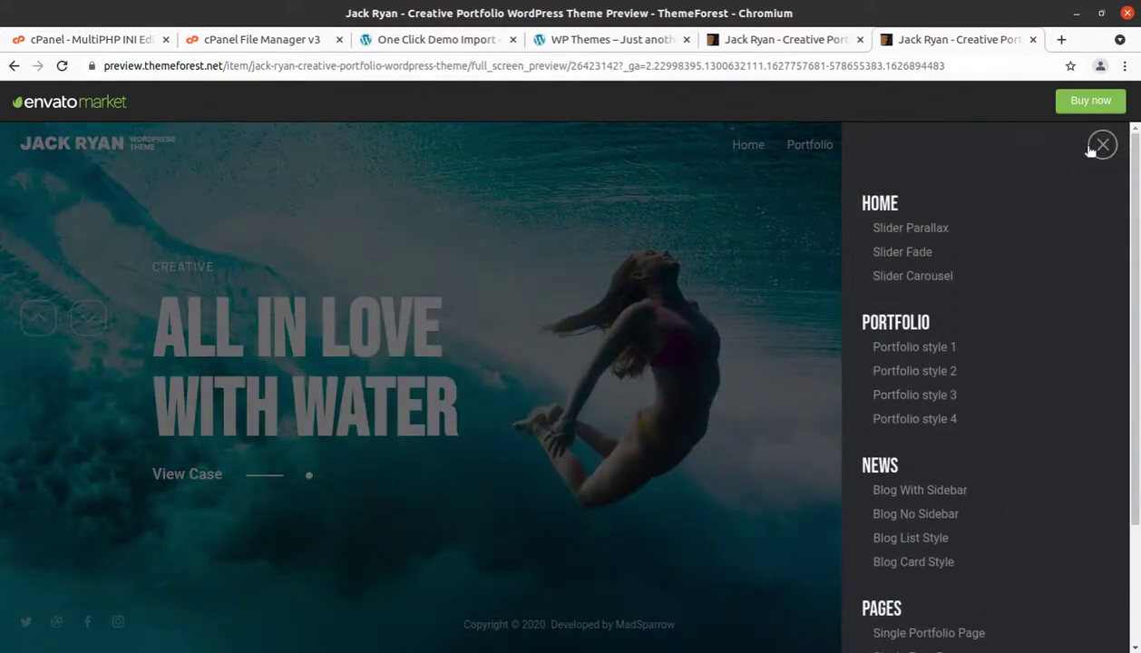
pyautogui.click(1102, 147)
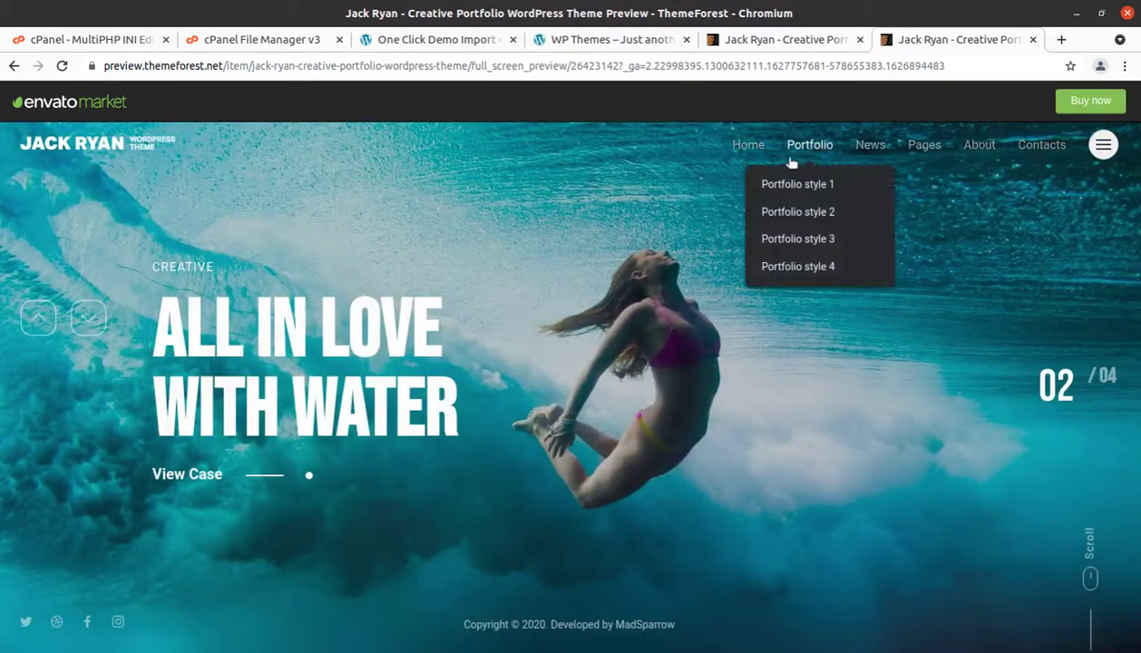
pyautogui.moveTo(940, 167)
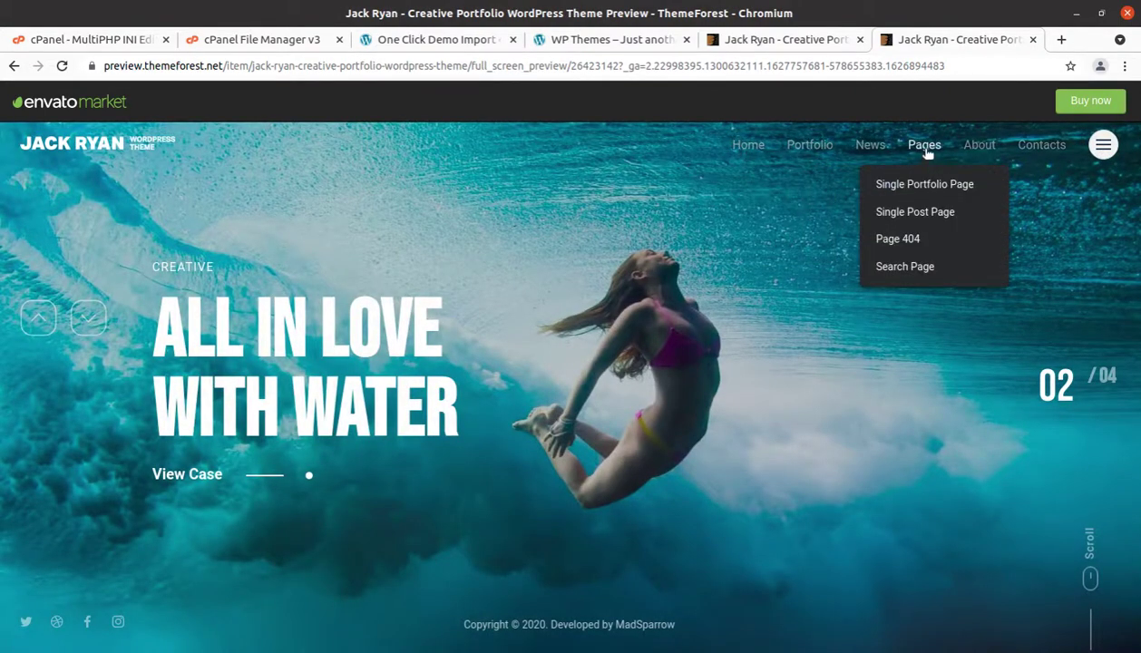
pyautogui.click(916, 185)
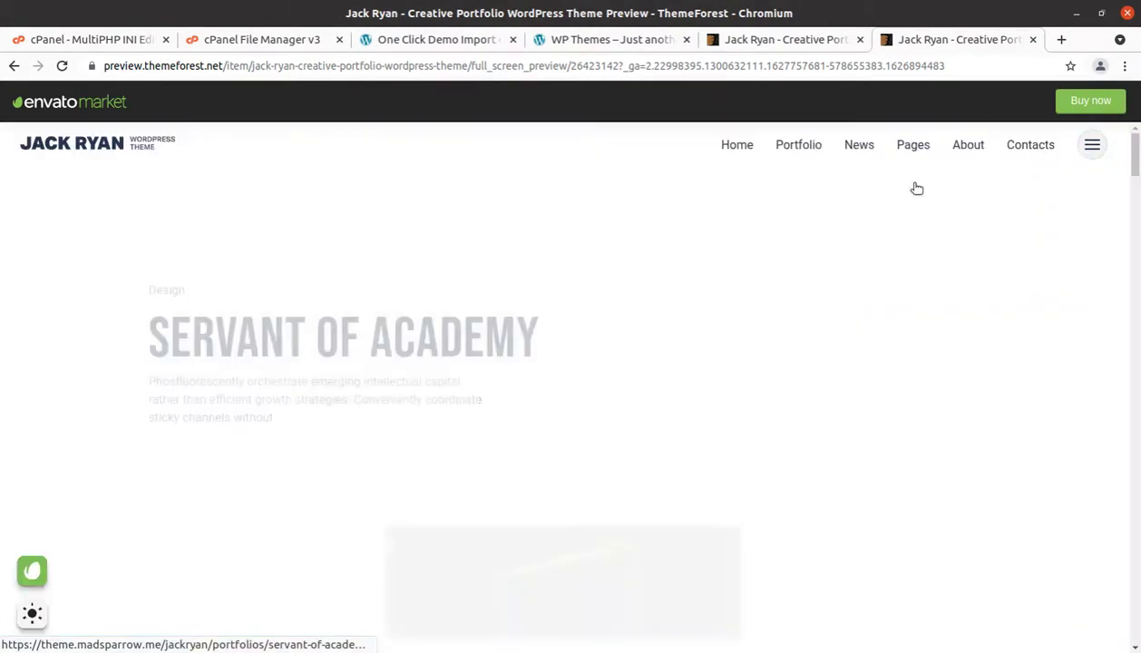
# Look through the Servant of Academy portfolio page's image gallery and check on the demo import in WordPress.
pyautogui.scroll(-5, 443, 336)
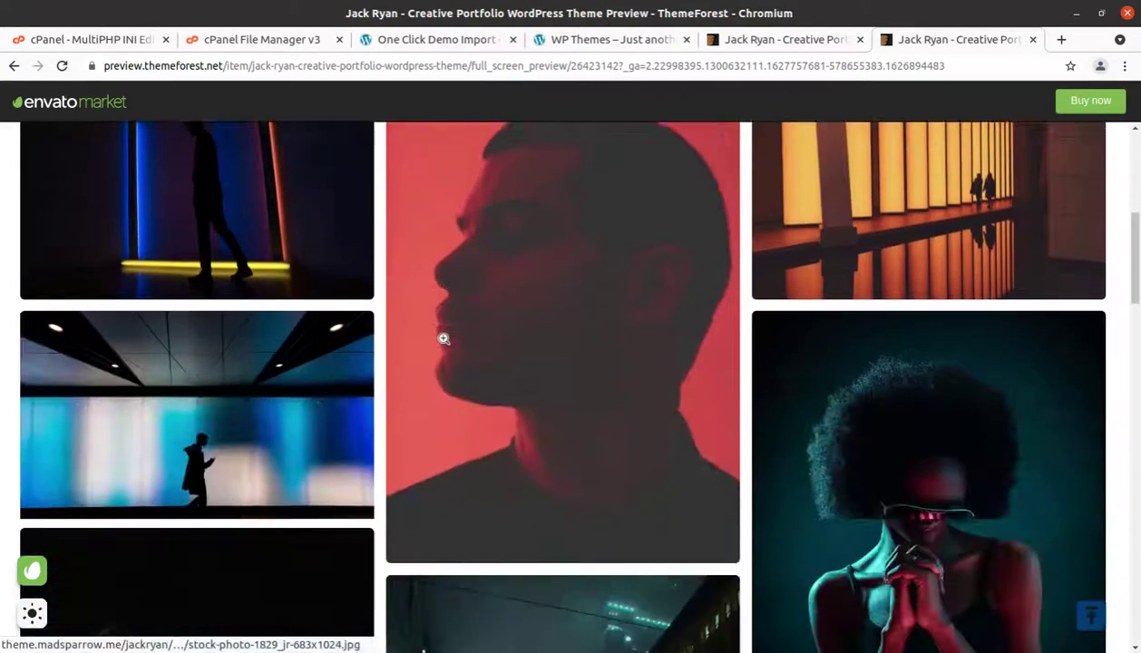
pyautogui.scroll(-15, 443, 338)
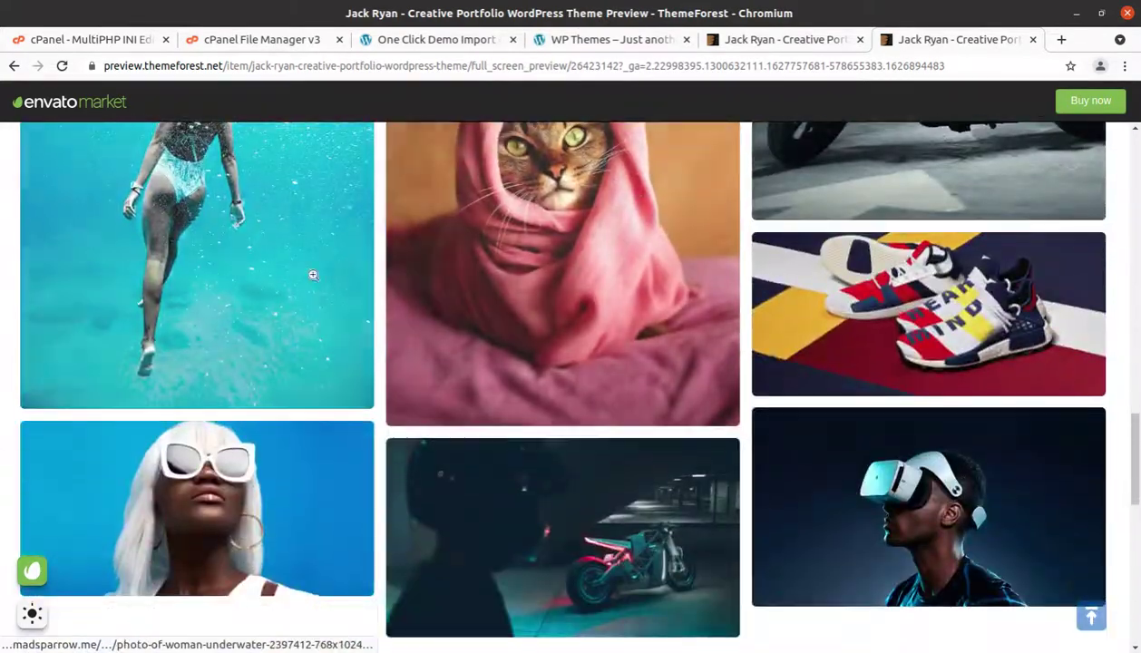
pyautogui.scroll(-6, 759, 255)
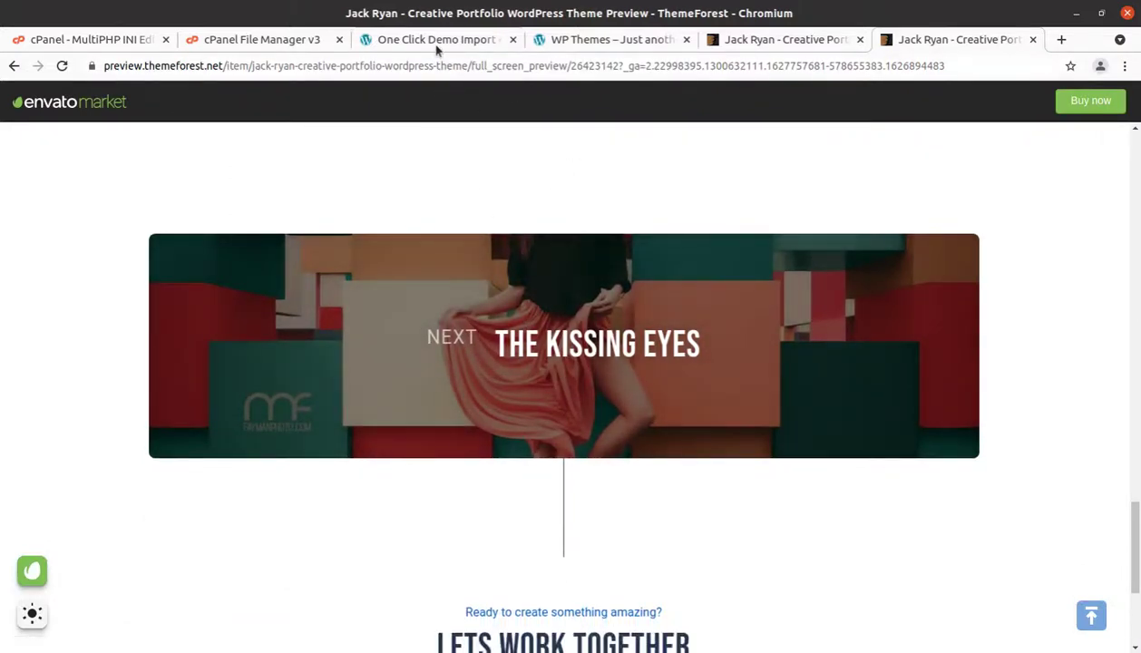
pyautogui.click(433, 39)
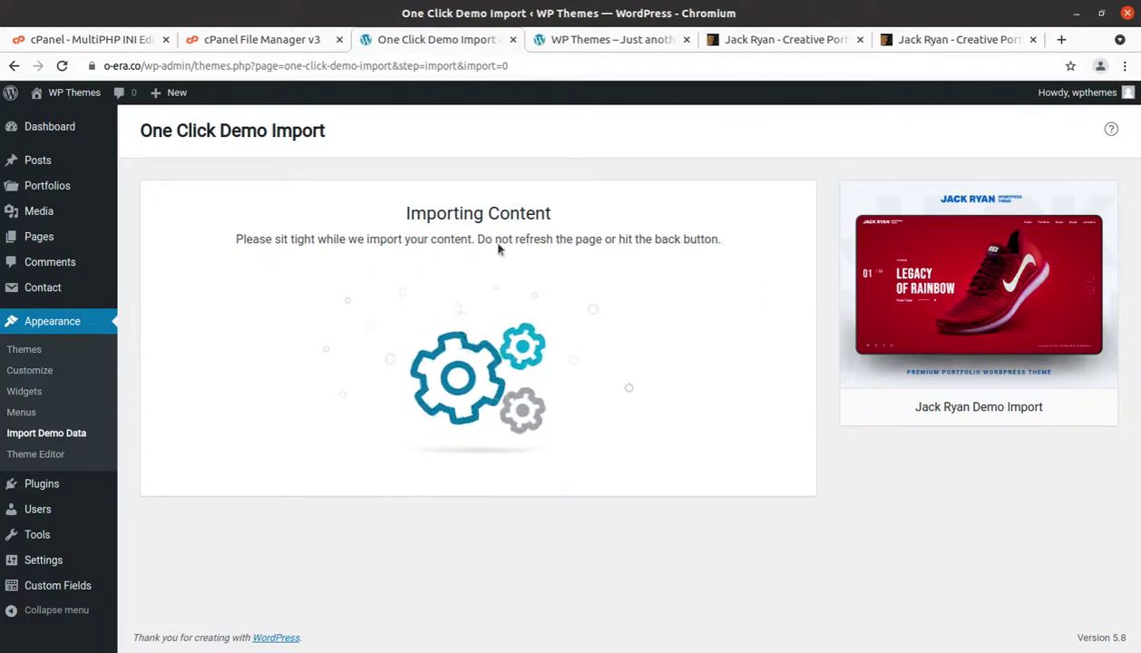
# Return to the ThemeForest preview and look at the page choices under News and Portfolio.
pyautogui.click(922, 41)
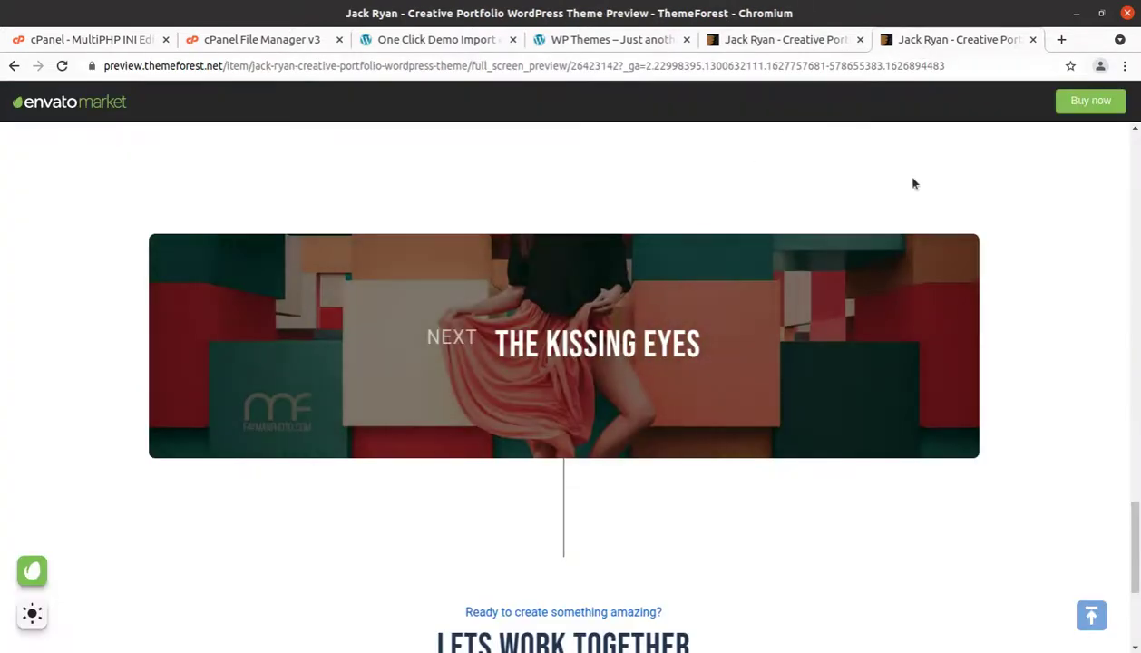
pyautogui.scroll(5, 913, 185)
pyautogui.moveTo(857, 147)
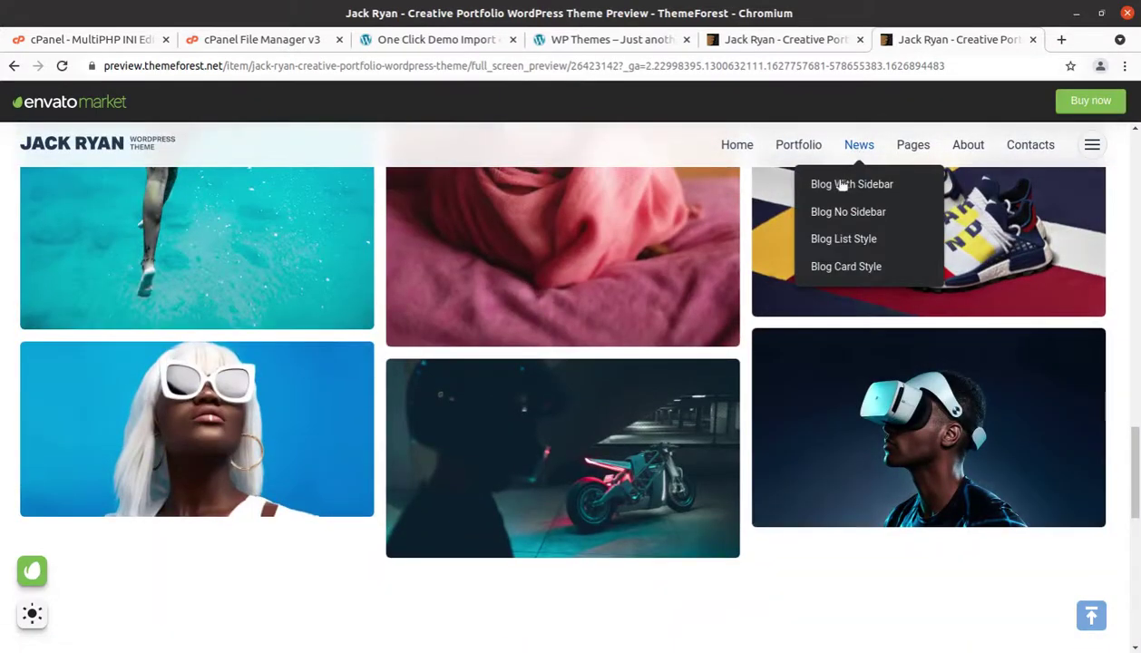
pyautogui.moveTo(796, 151)
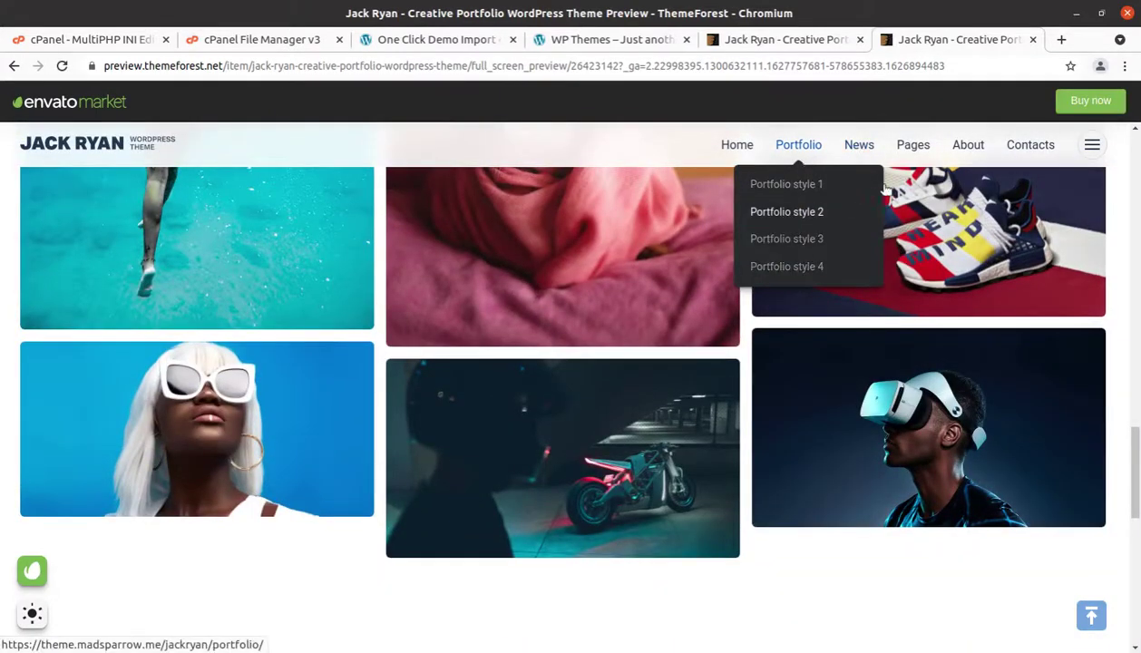
# Open the preview's About page, review its services, experience, team and client logo sections, and go back to the home page.
pyautogui.click(963, 150)
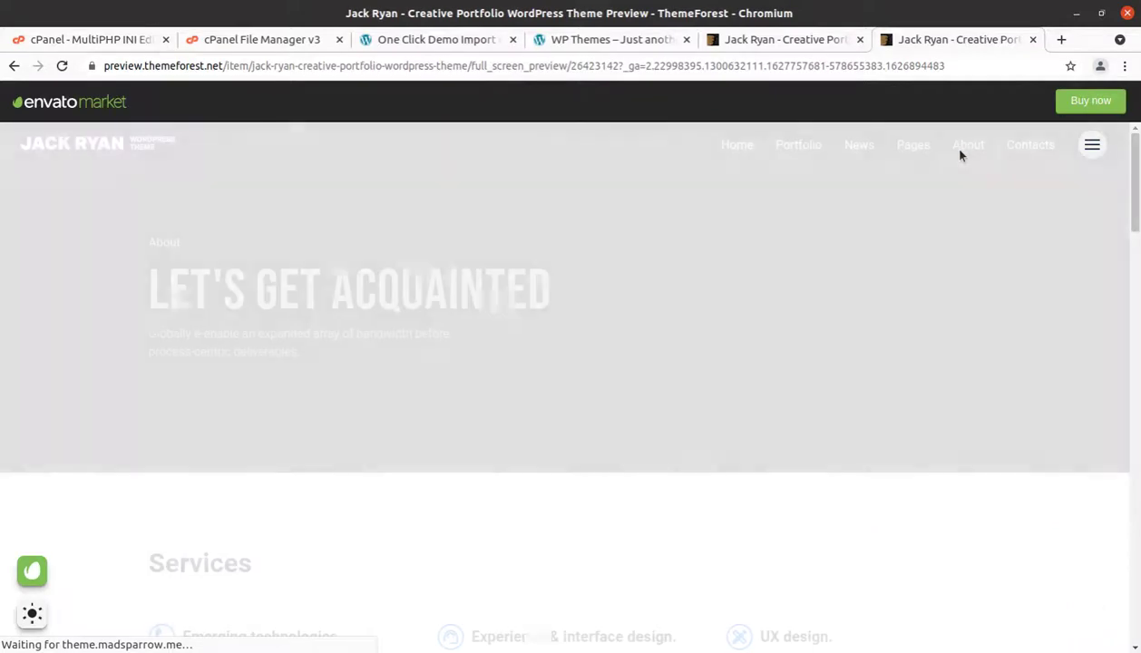
pyautogui.scroll(-4, 632, 308)
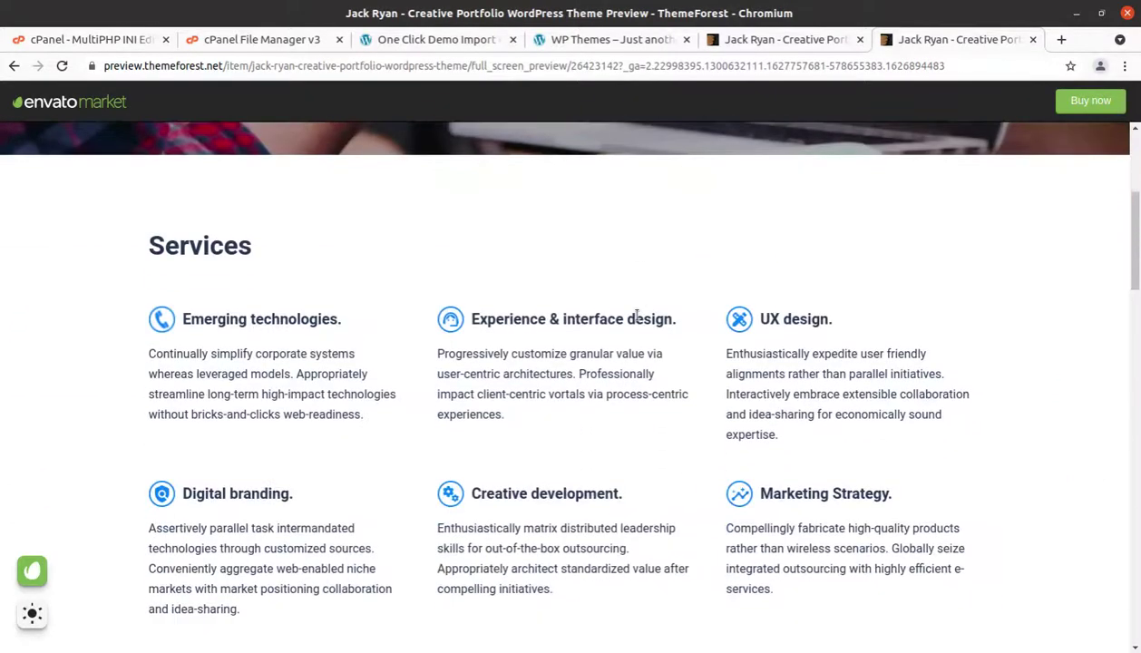
pyautogui.scroll(-2, 637, 315)
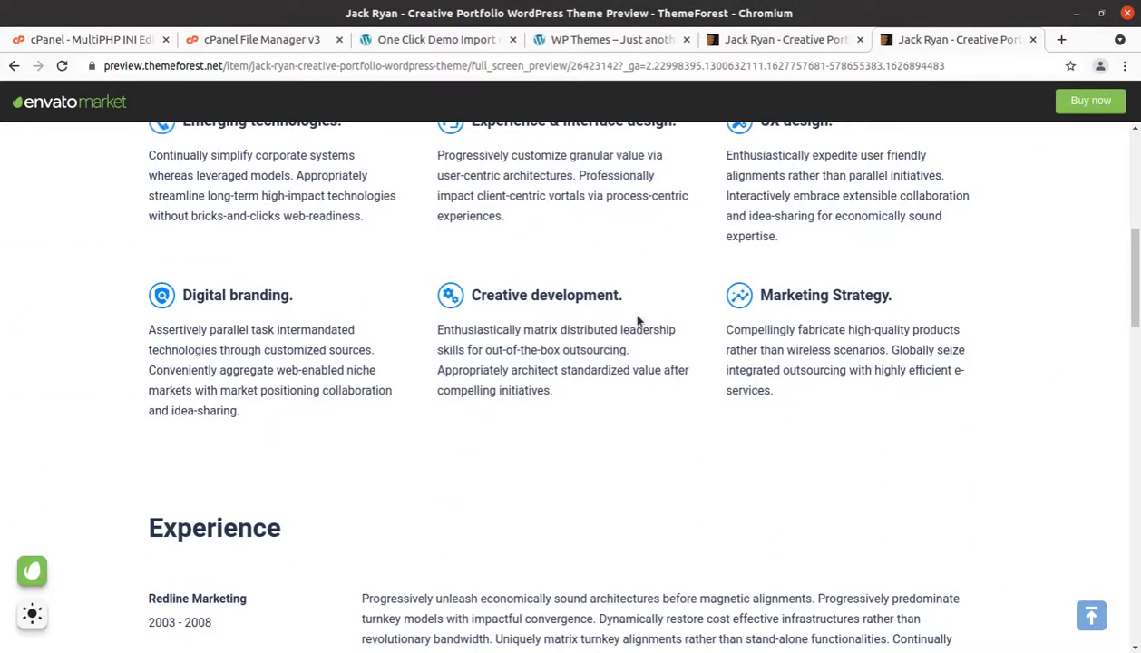
pyautogui.scroll(-10, 637, 320)
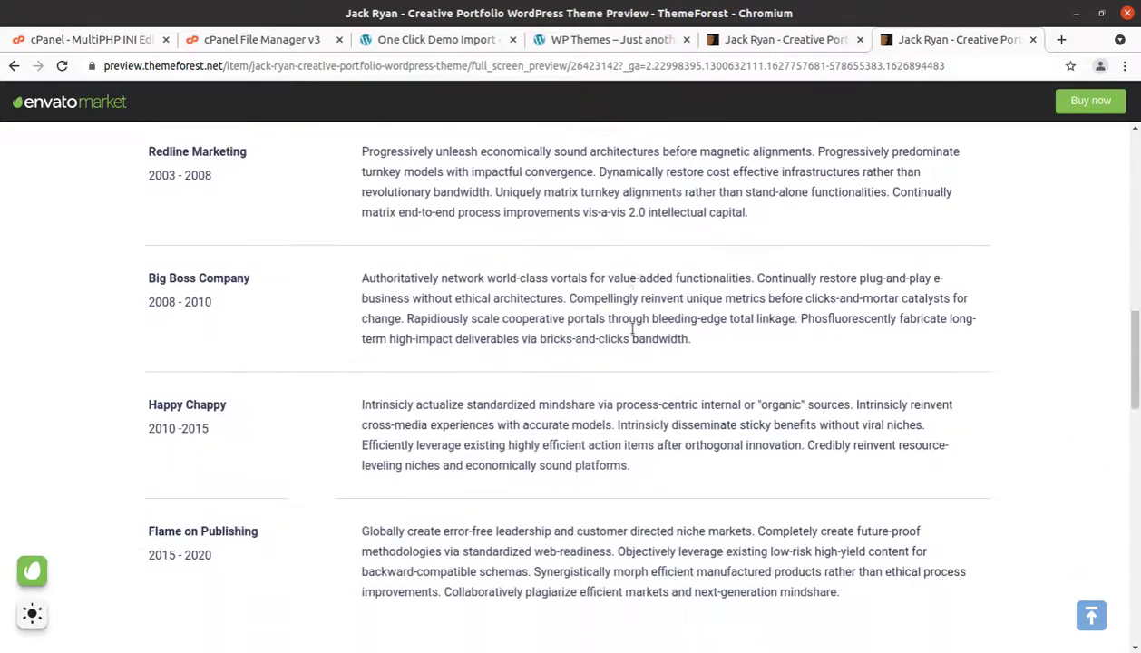
pyautogui.scroll(-8, 637, 335)
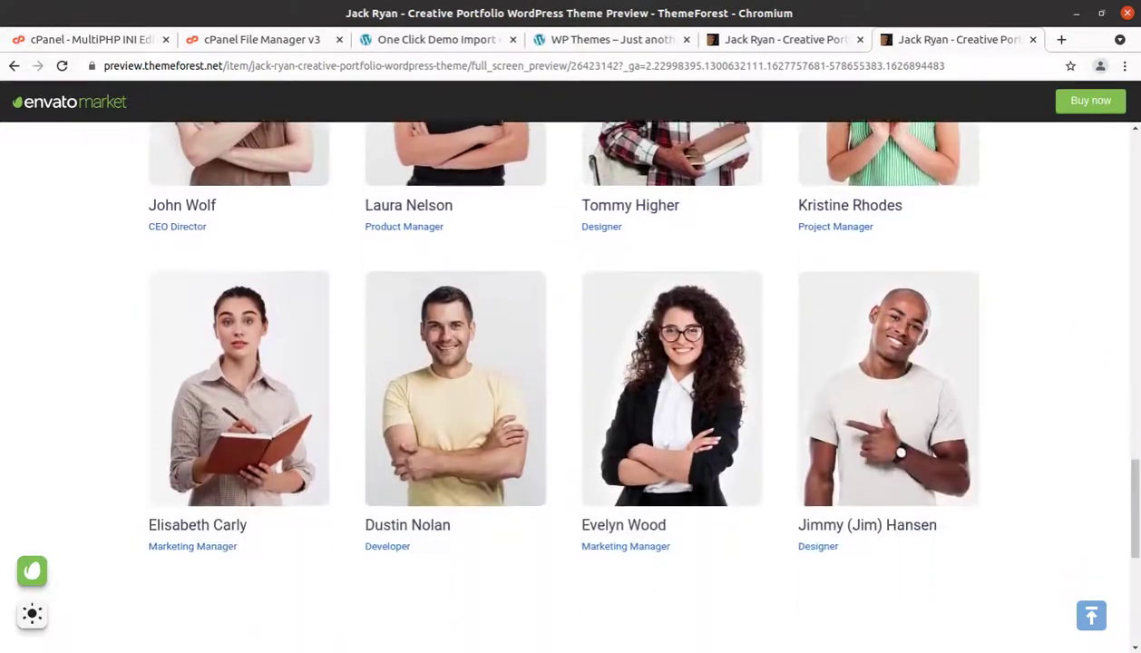
pyautogui.scroll(-2, 634, 343)
pyautogui.scroll(12, 632, 352)
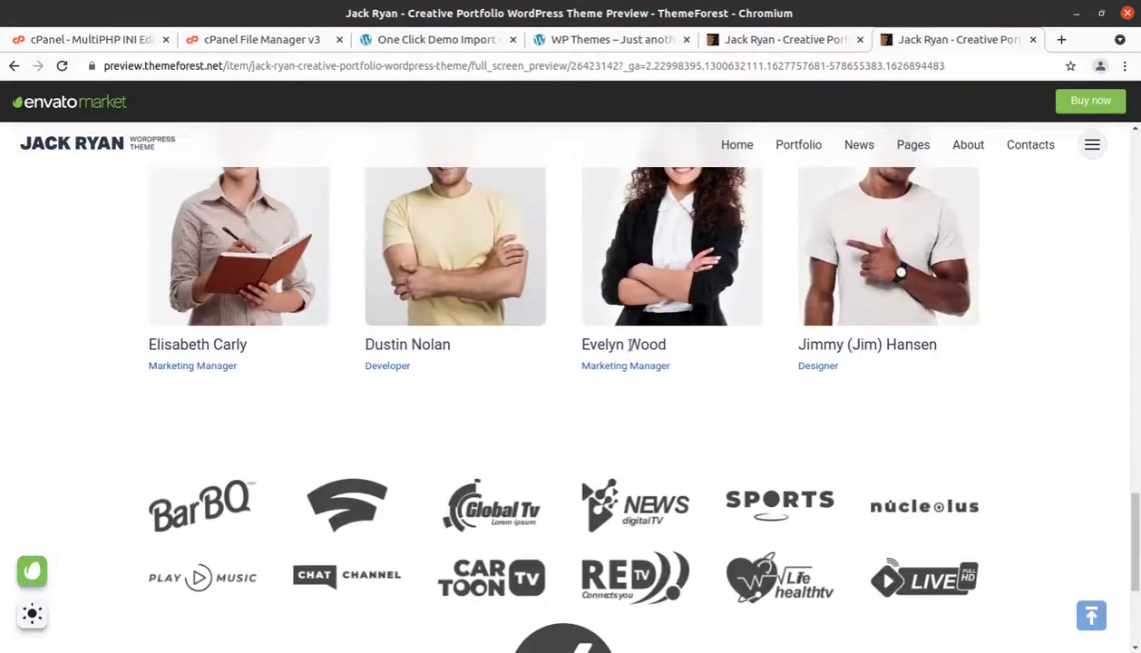
pyautogui.scroll(10, 629, 345)
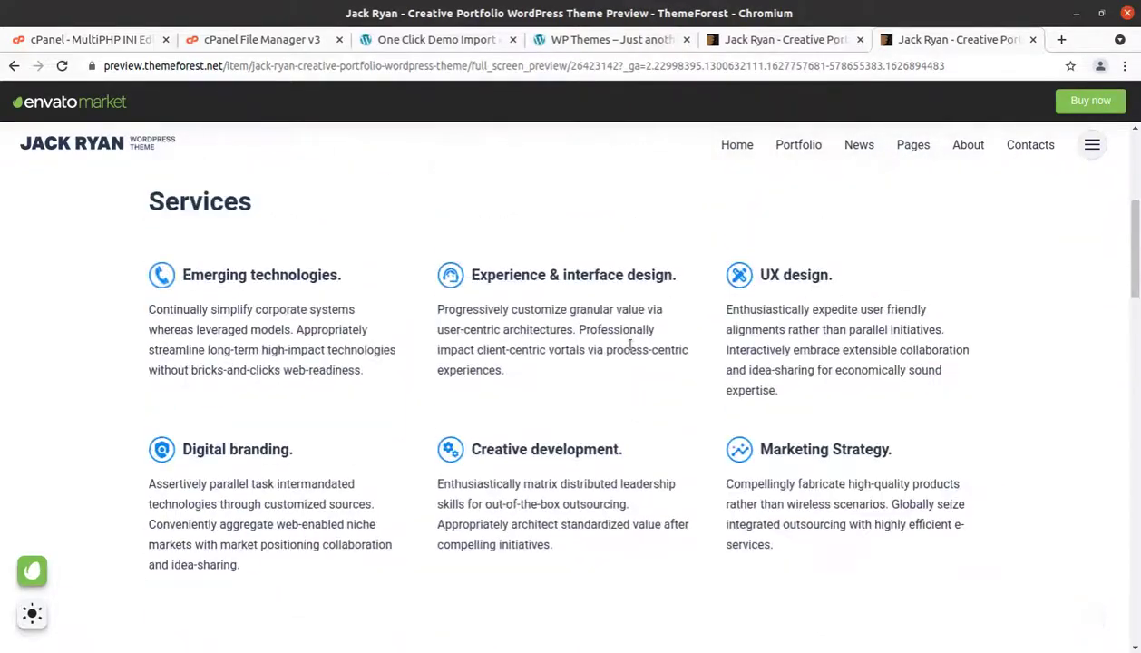
pyautogui.click(115, 152)
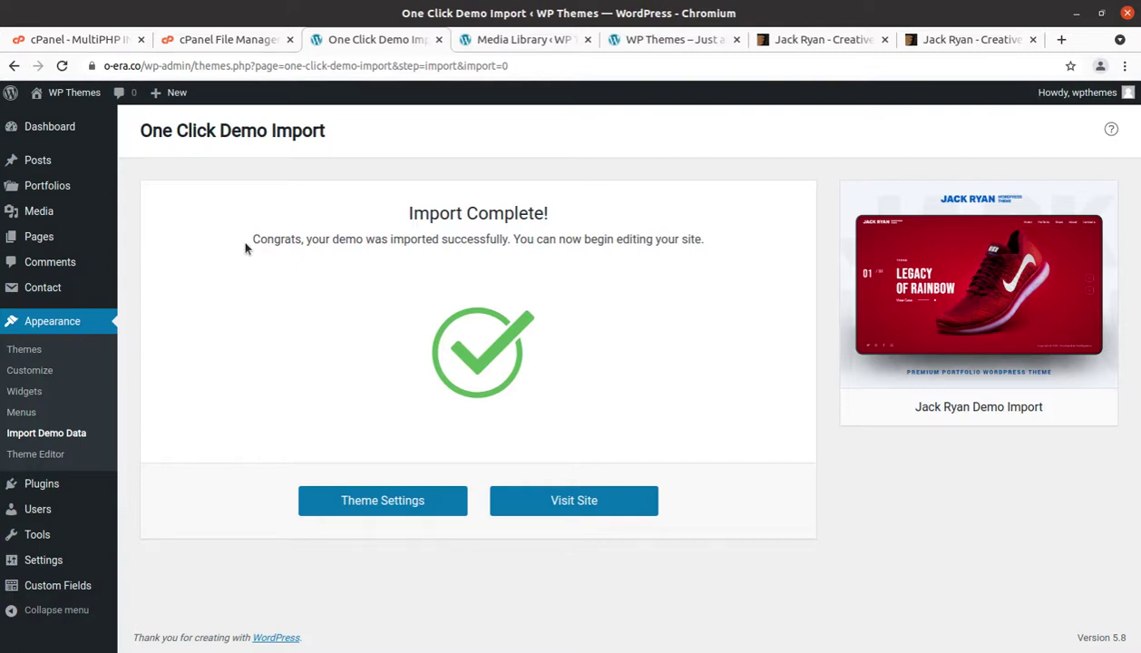
# Visit the WordPress site from the completed demo import and browse through its home page slides.
pyautogui.click(550, 507)
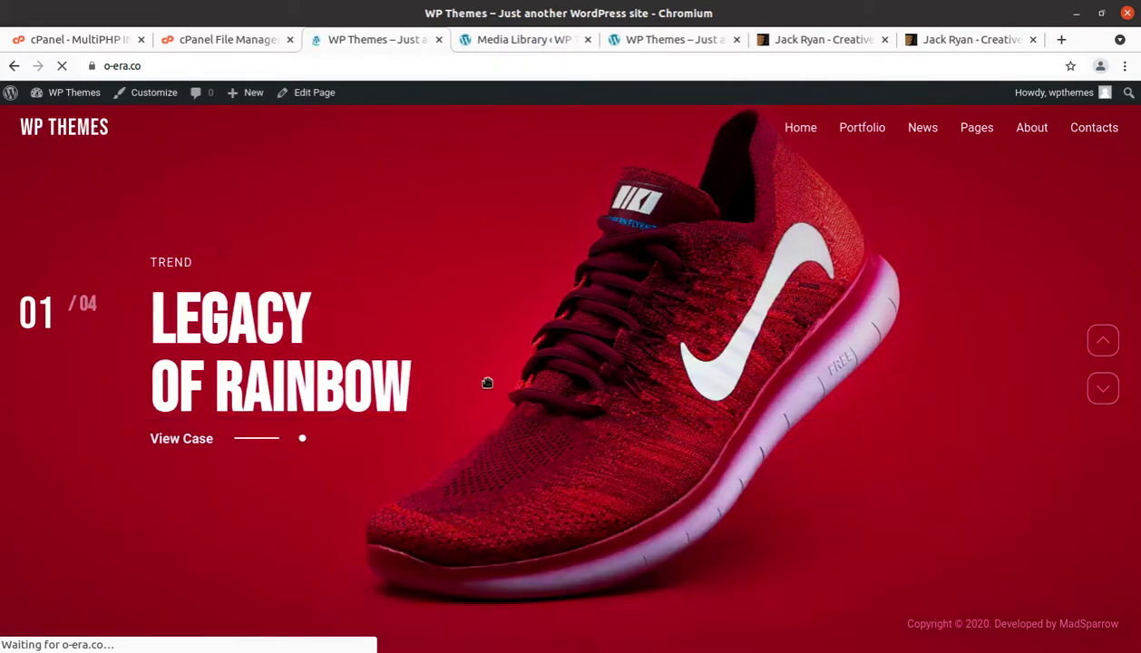
pyautogui.scroll(-1, 744, 374)
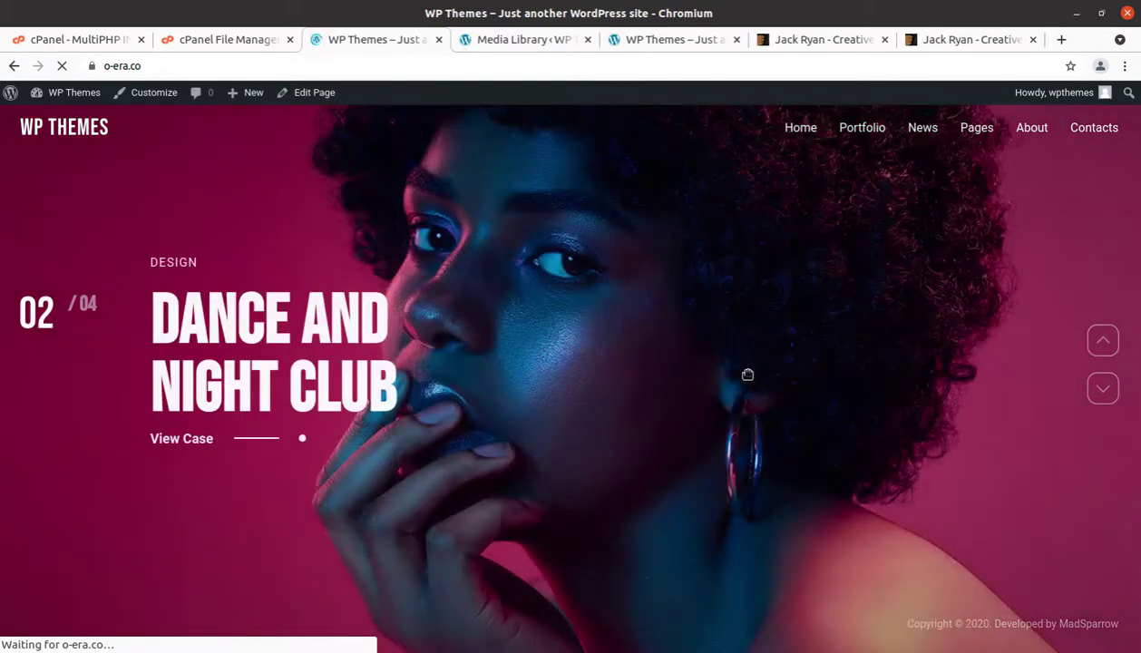
pyautogui.scroll(-1, 747, 374)
pyautogui.scroll(-1, 747, 375)
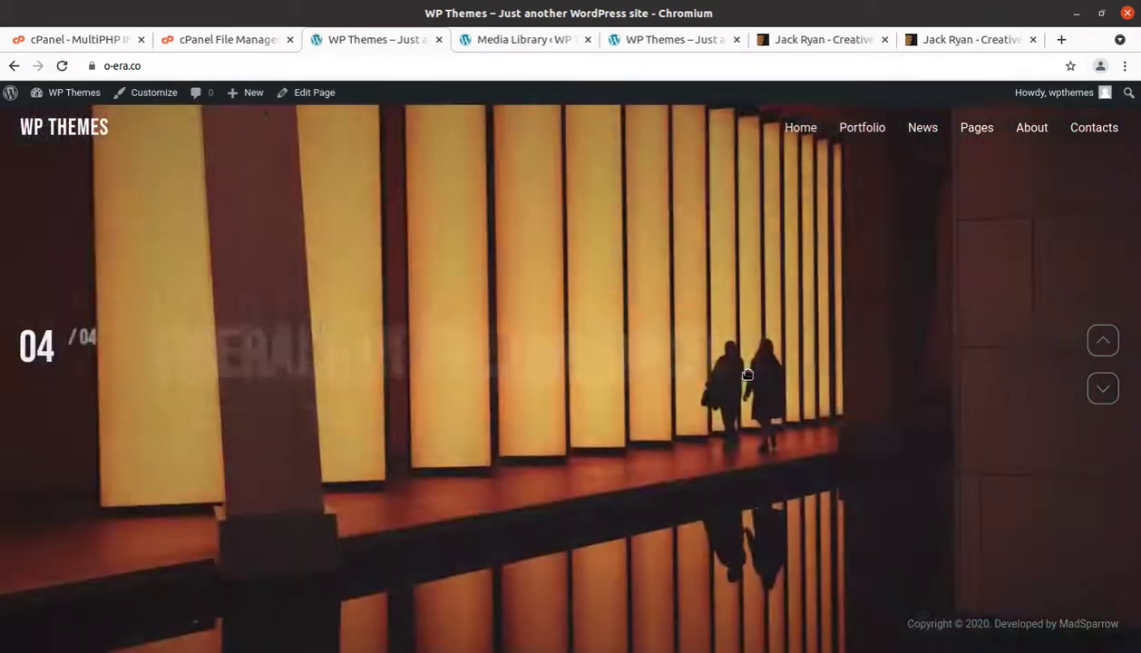
pyautogui.scroll(-1, 747, 374)
pyautogui.scroll(-1, 747, 375)
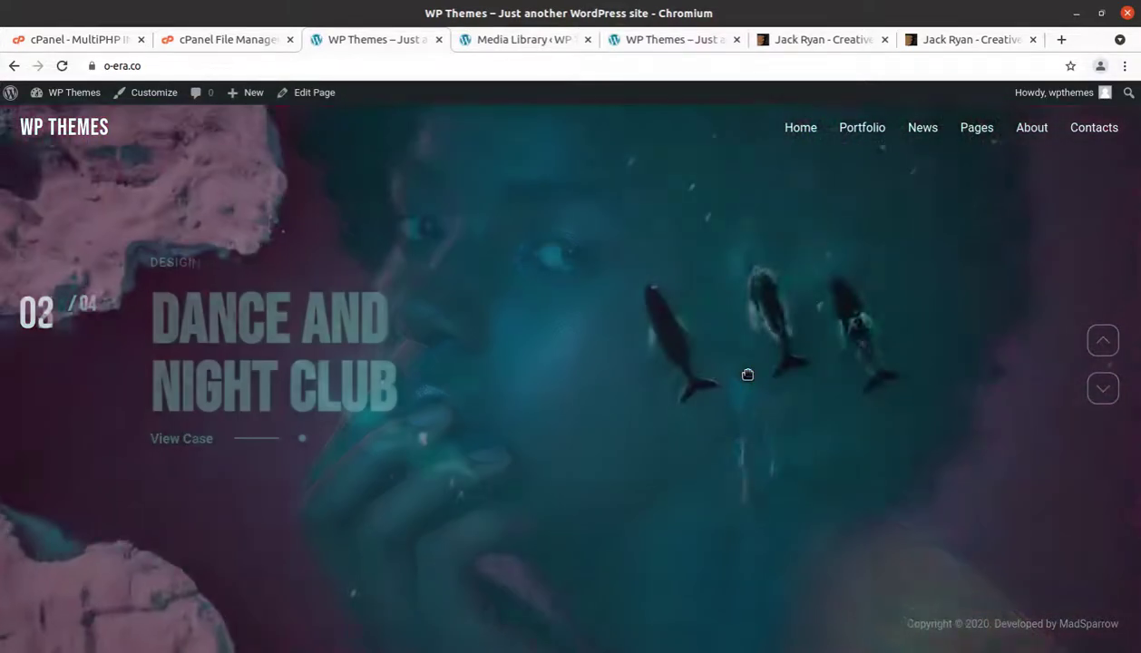
pyautogui.scroll(-1, 747, 374)
pyautogui.scroll(-1, 747, 374)
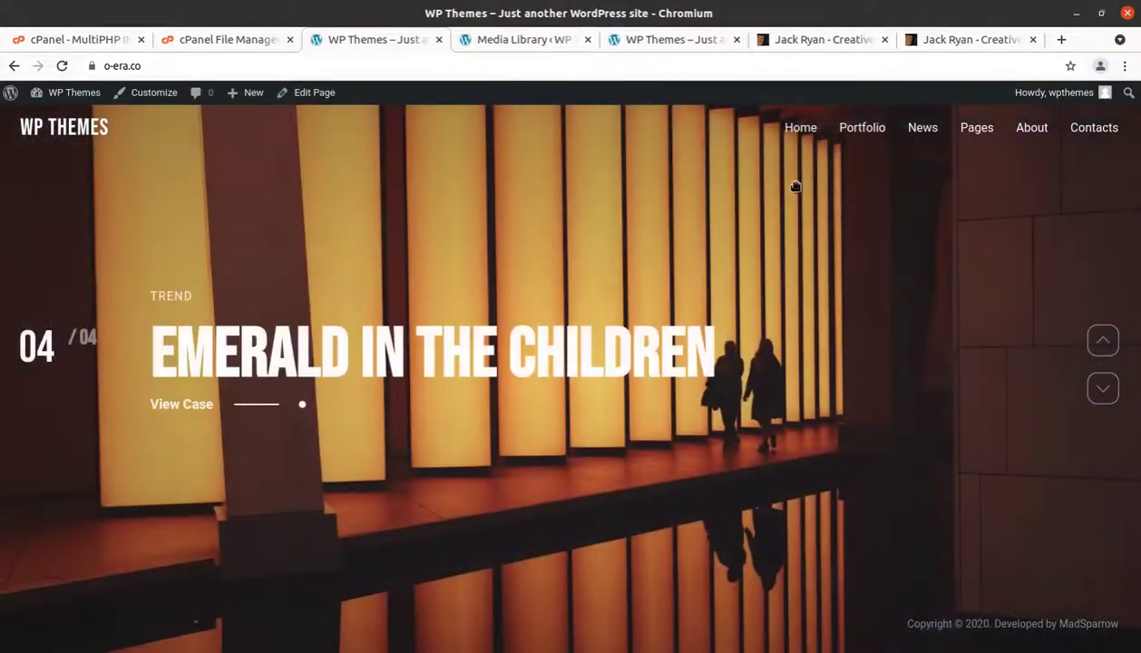
# Open the imported site's Portfolio style 1 page and its Contacts page to check their content.
pyautogui.moveTo(858, 134)
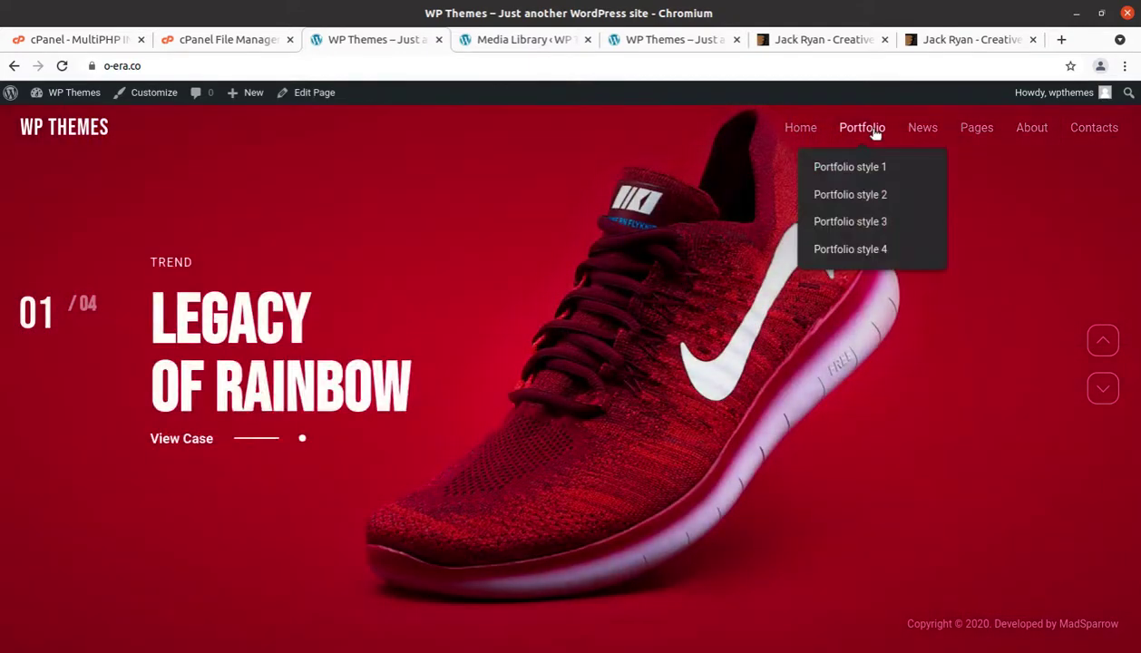
pyautogui.click(843, 171)
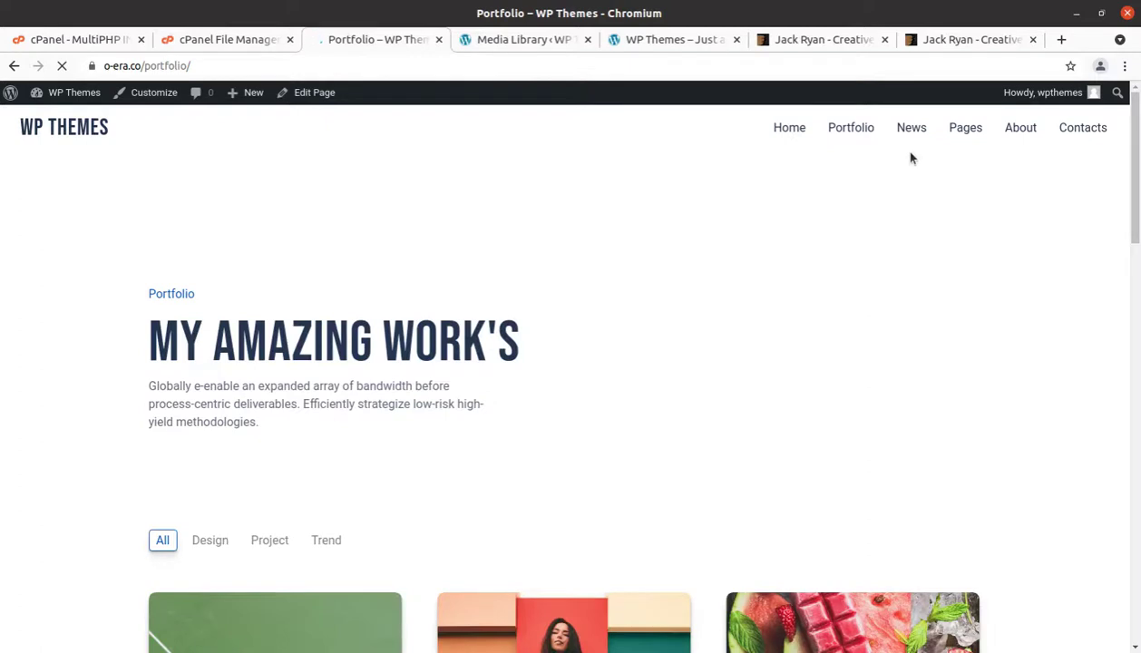
pyautogui.click(1078, 130)
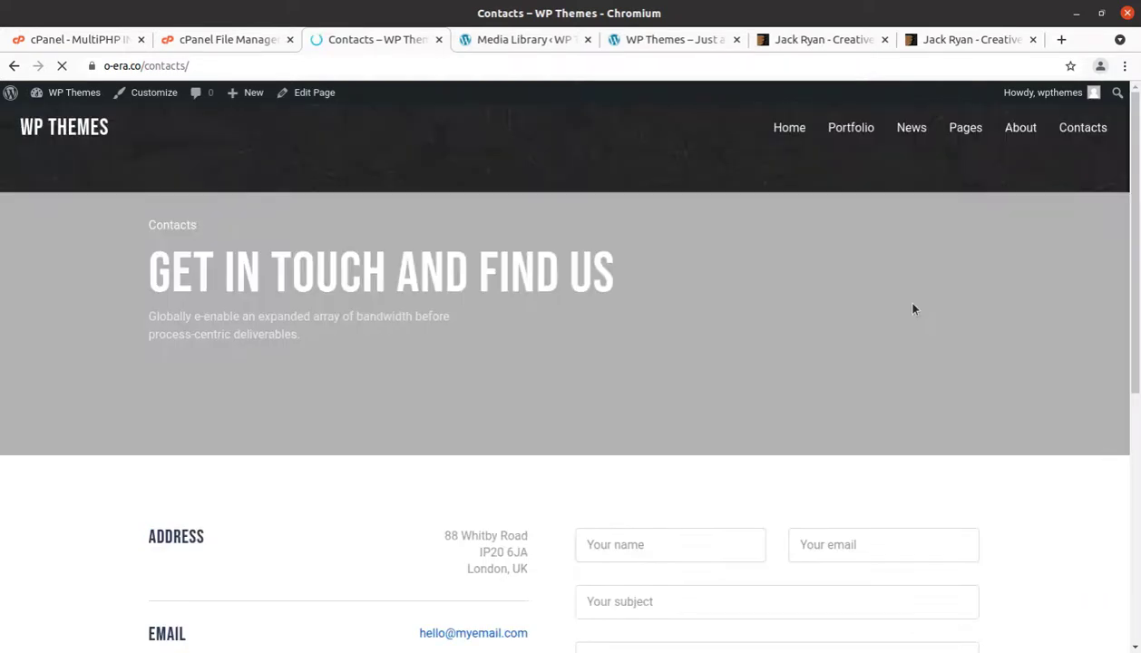
pyautogui.scroll(-3, 743, 321)
pyautogui.scroll(3, 744, 248)
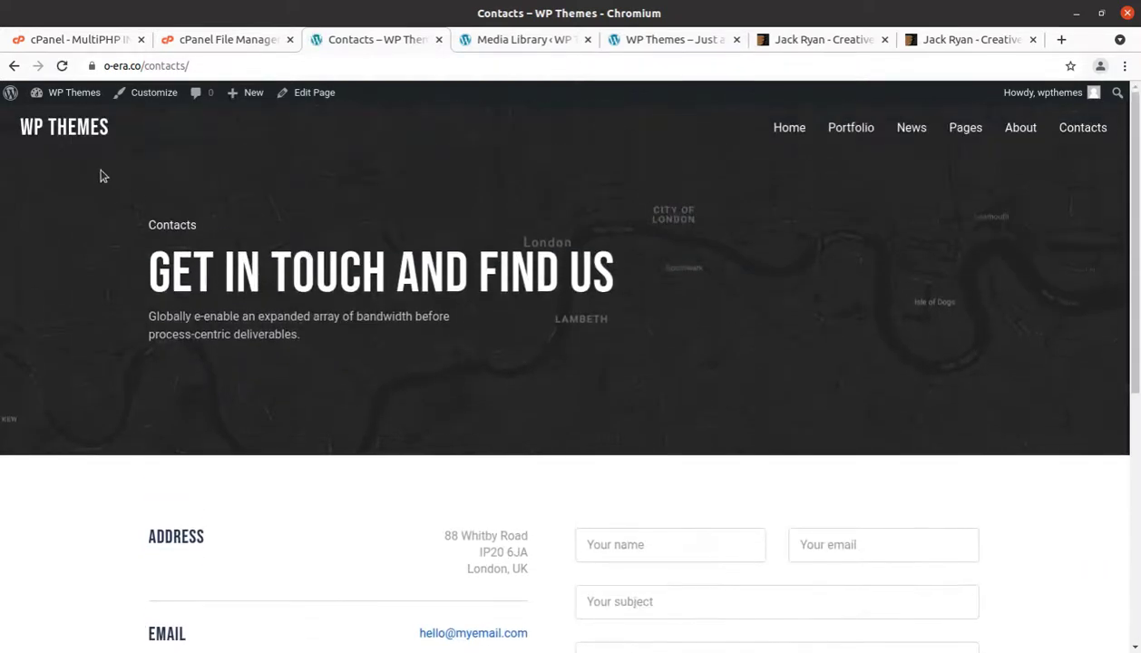
# Return to the imported site's home page and move back and forth through its slides.
pyautogui.click(48, 133)
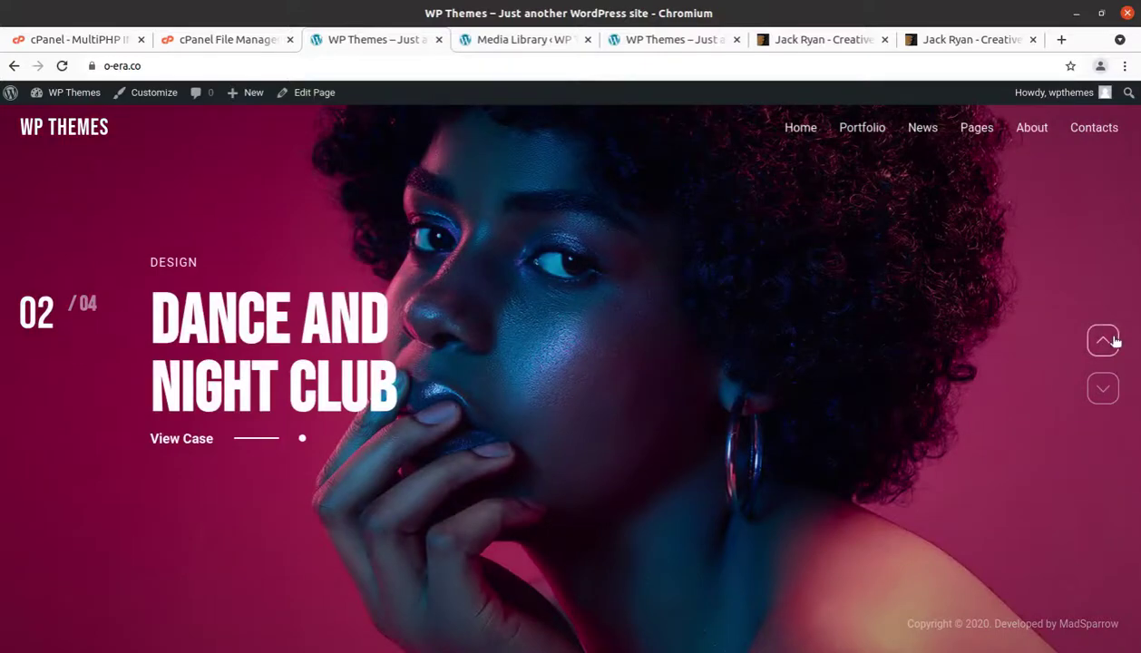
pyautogui.click(1108, 341)
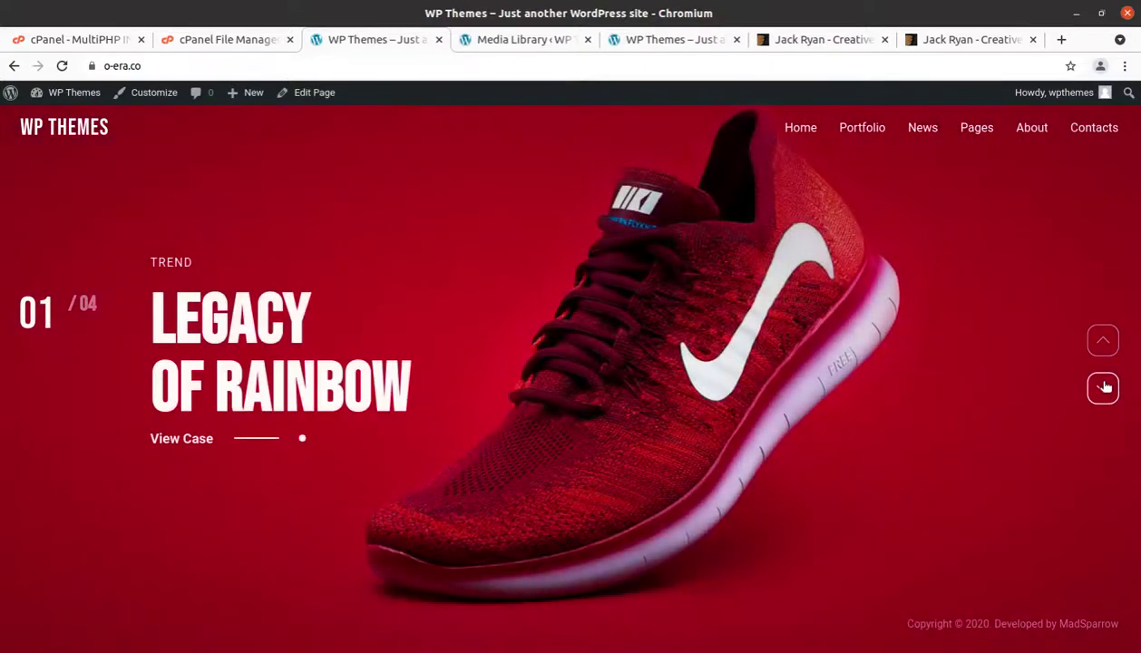
pyautogui.click(1103, 387)
pyautogui.moveTo(802, 134)
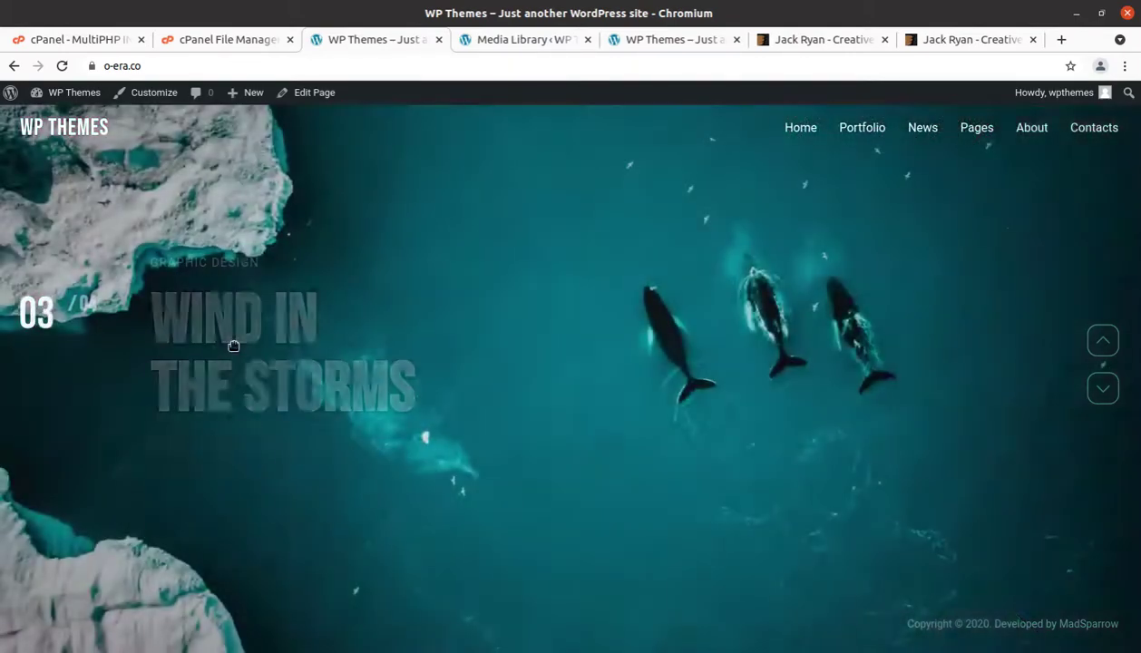
pyautogui.scroll(-1, 233, 346)
pyautogui.scroll(1, 230, 345)
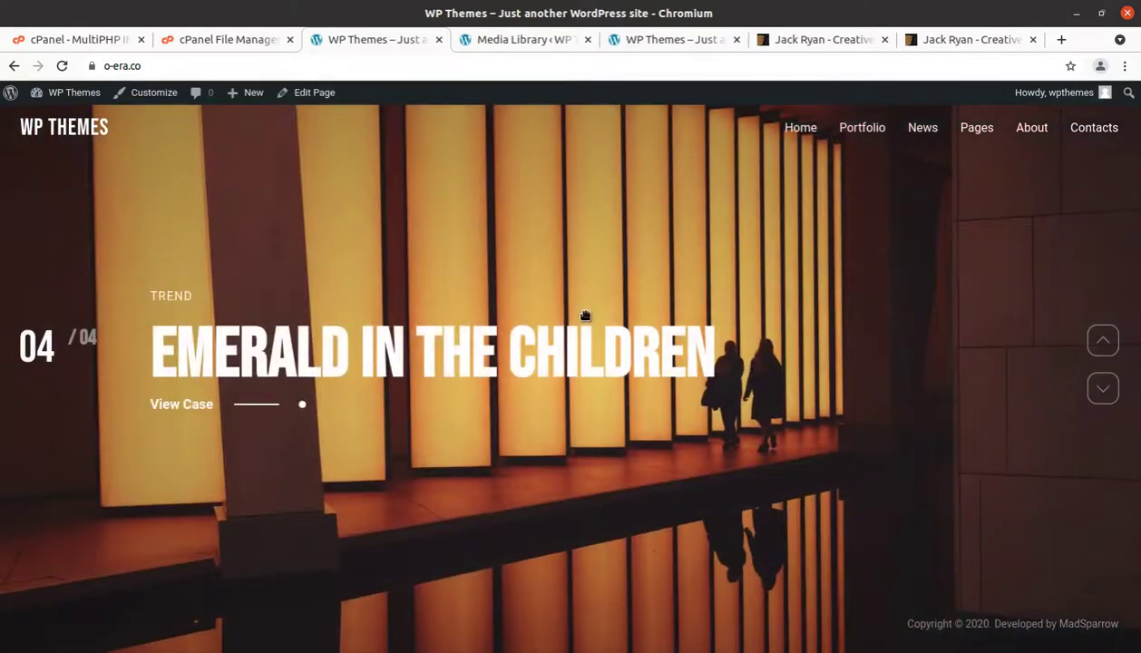
pyautogui.moveTo(585, 316); pyautogui.dragTo(517, 324)
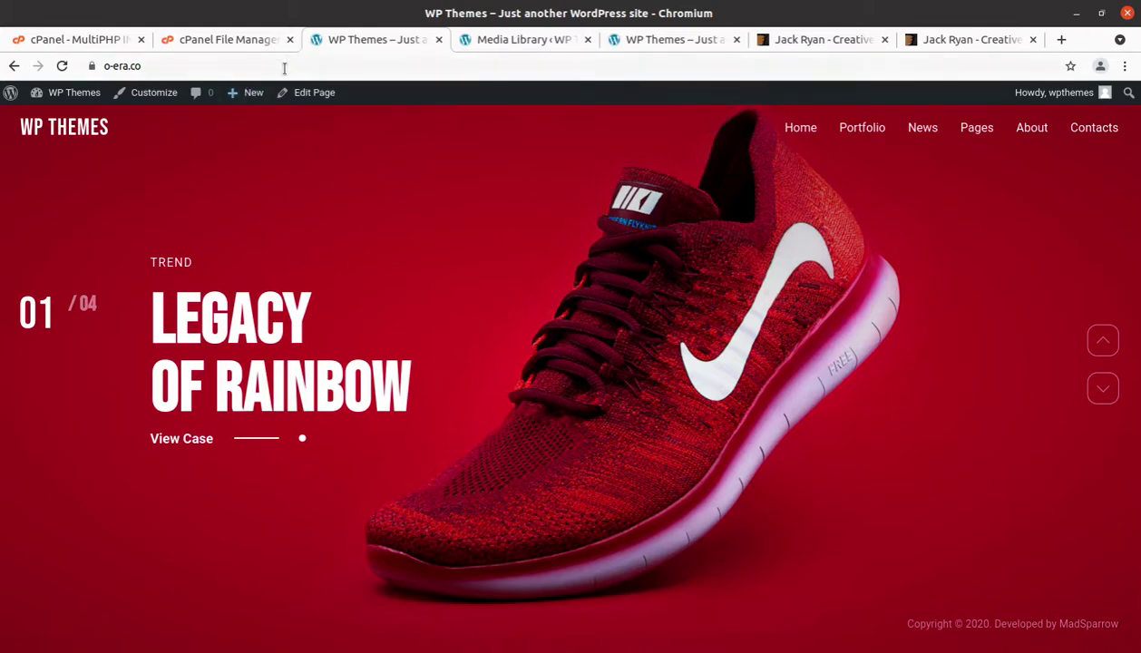
# Go to the site's WordPress dashboard and open Theme Options in the Customizer.
pyautogui.moveTo(77, 93)
pyautogui.click(70, 121)
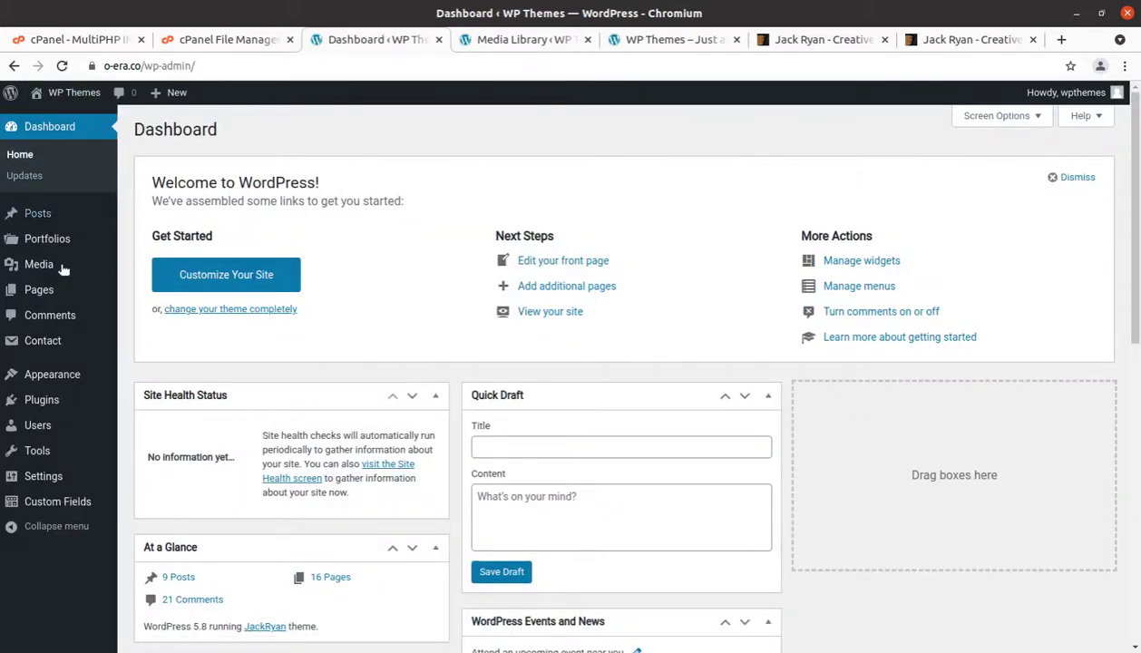
pyautogui.moveTo(35, 224)
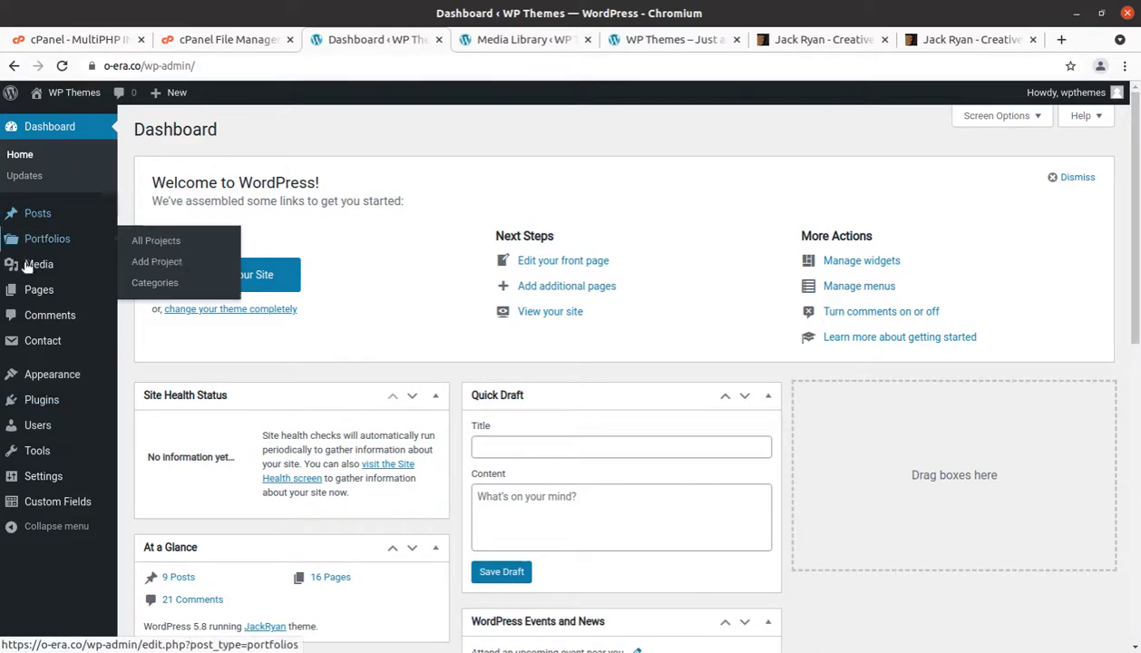
pyautogui.moveTo(43, 372)
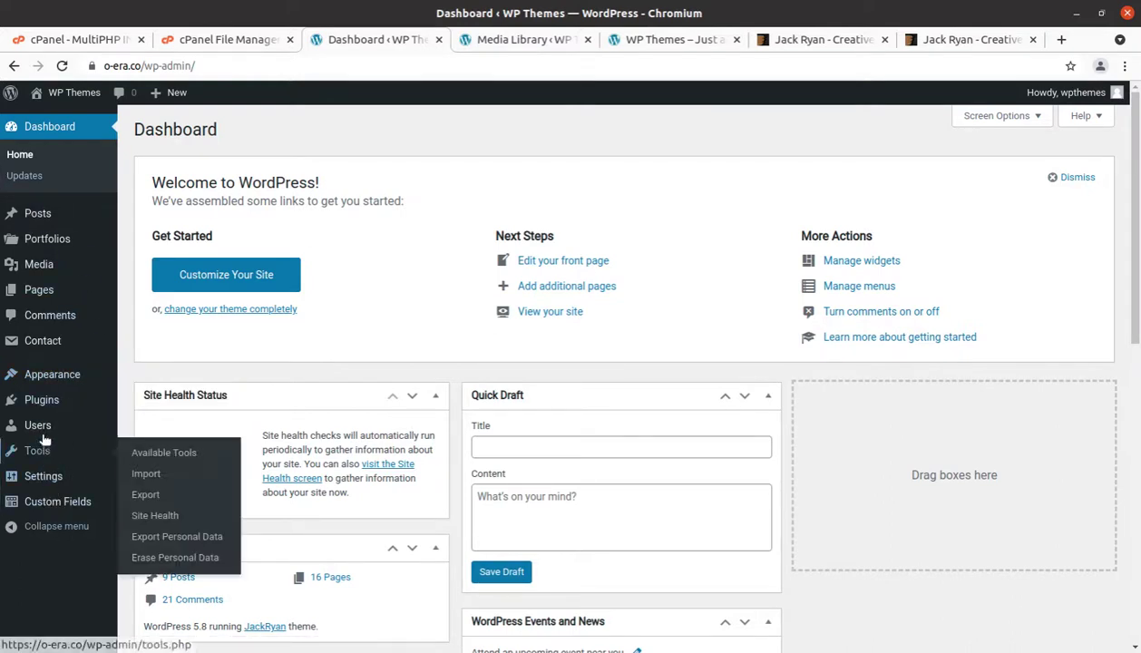
pyautogui.moveTo(40, 402)
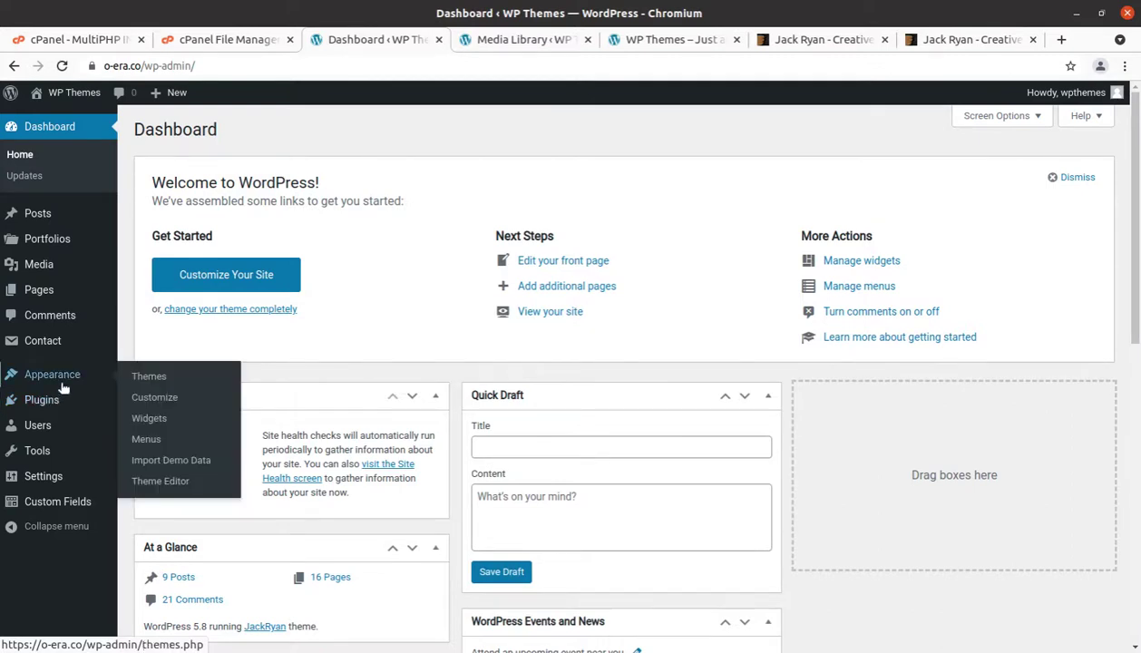
pyautogui.click(152, 400)
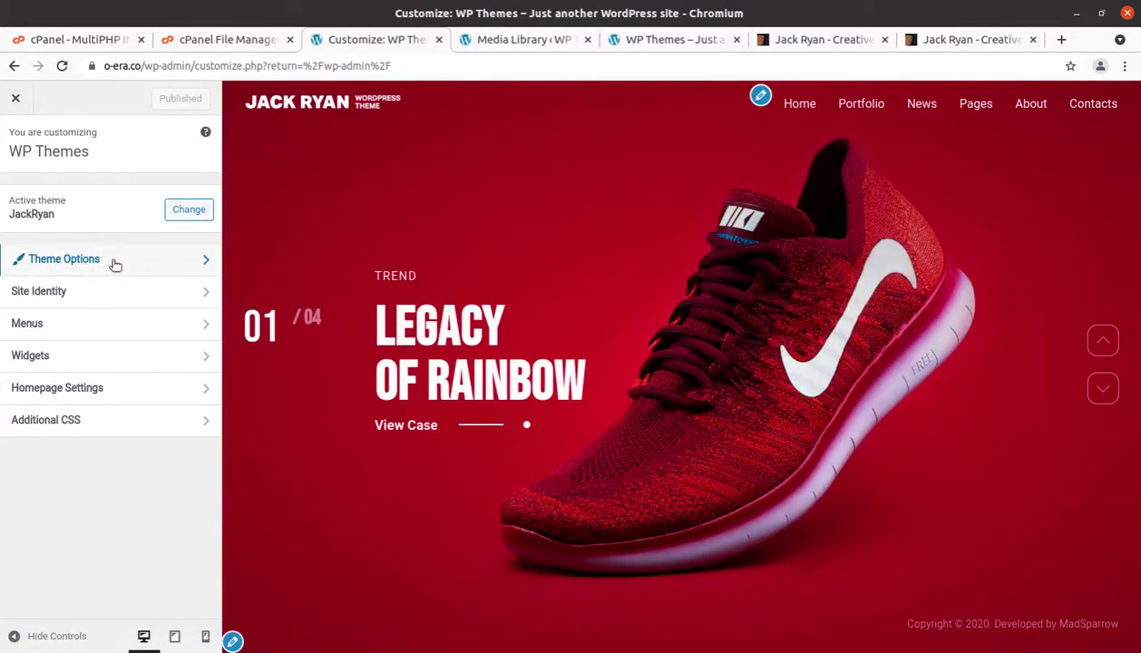
pyautogui.click(115, 264)
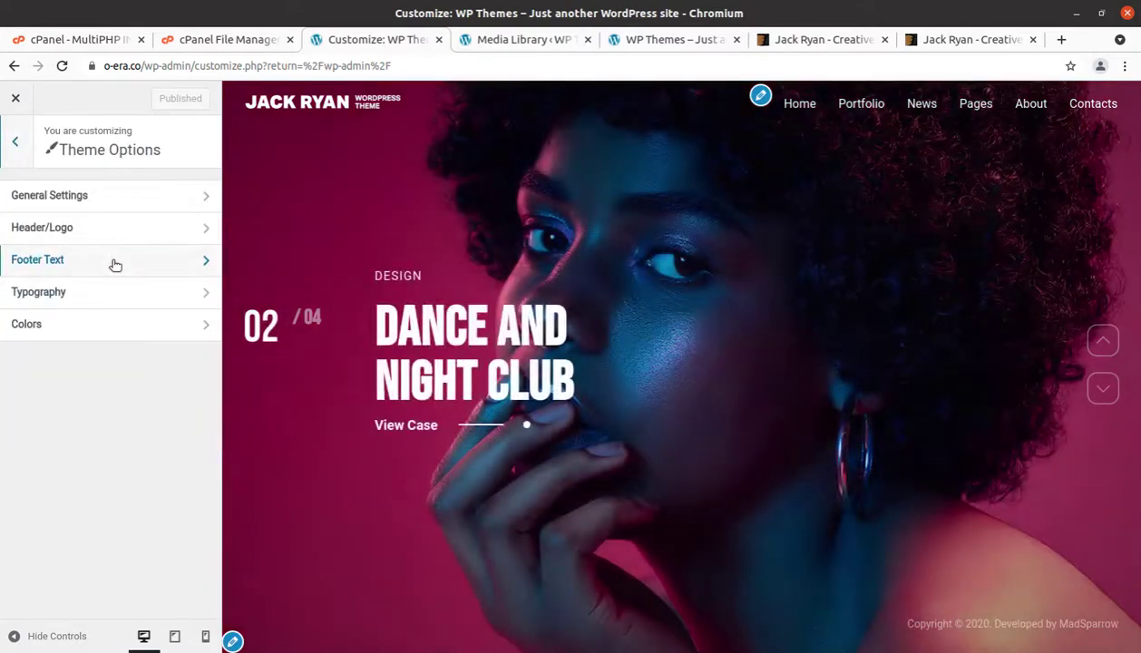
# Review the General Settings and Header/Logo sections of Theme Options, including the header style, height and logo image settings.
pyautogui.click(116, 204)
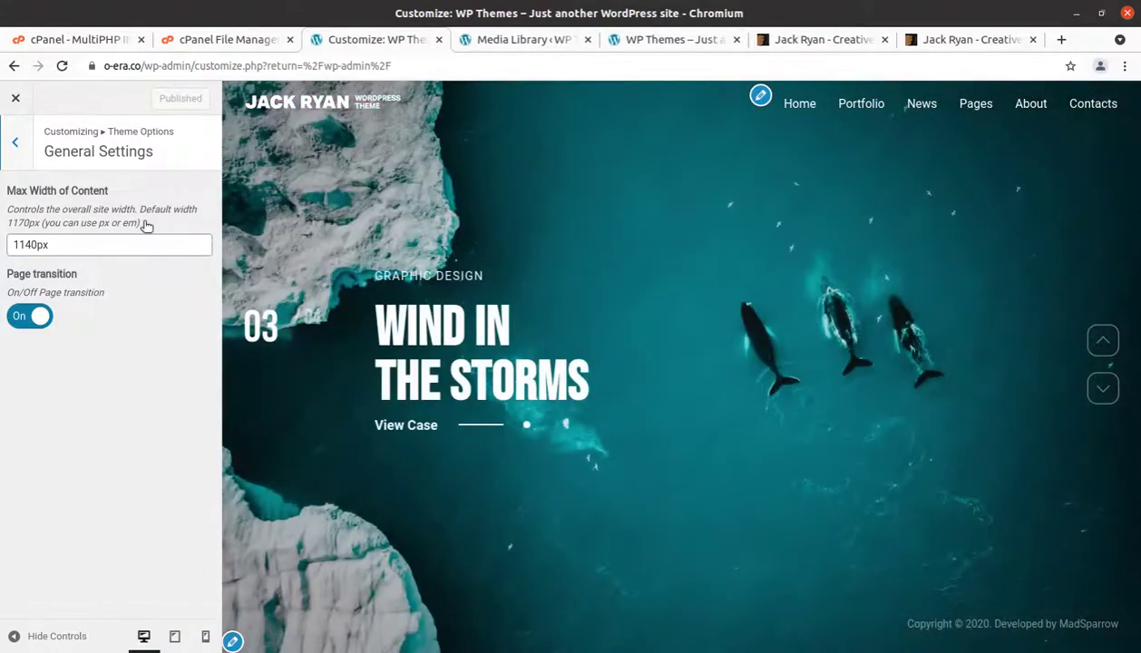
pyautogui.click(17, 143)
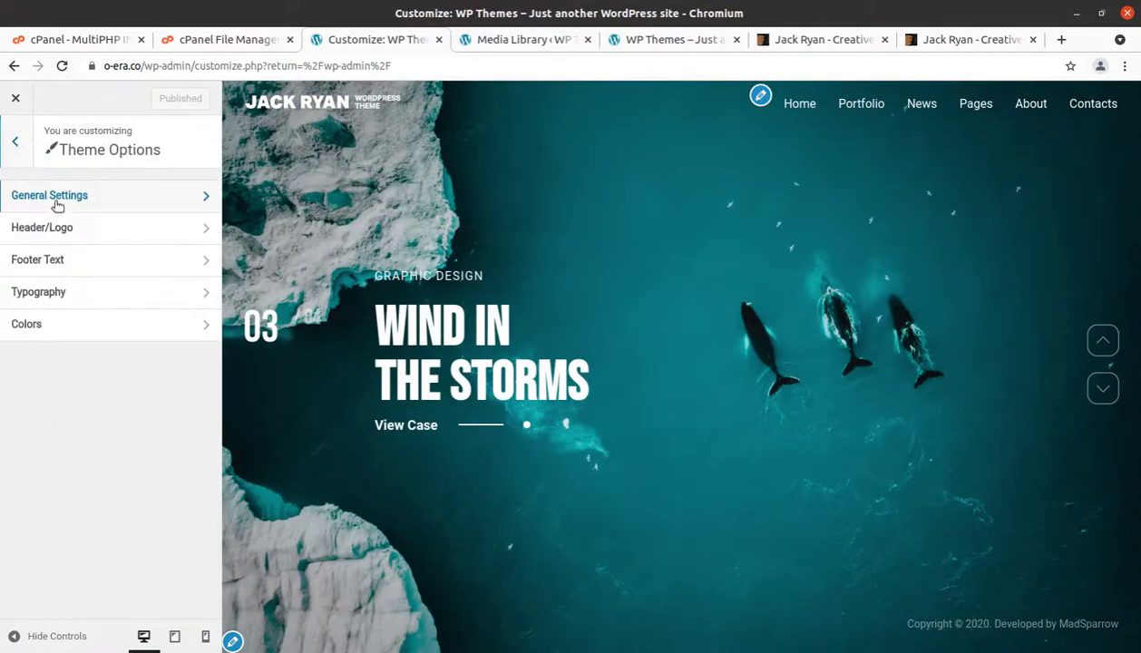
pyautogui.click(88, 231)
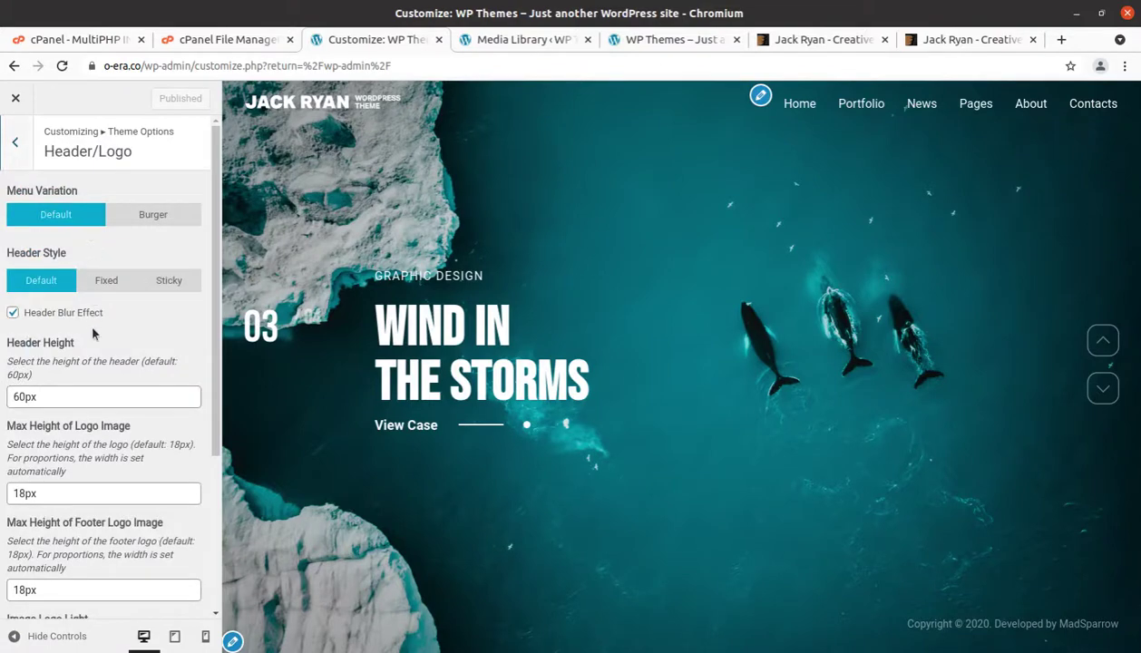
pyautogui.scroll(-5, 100, 334)
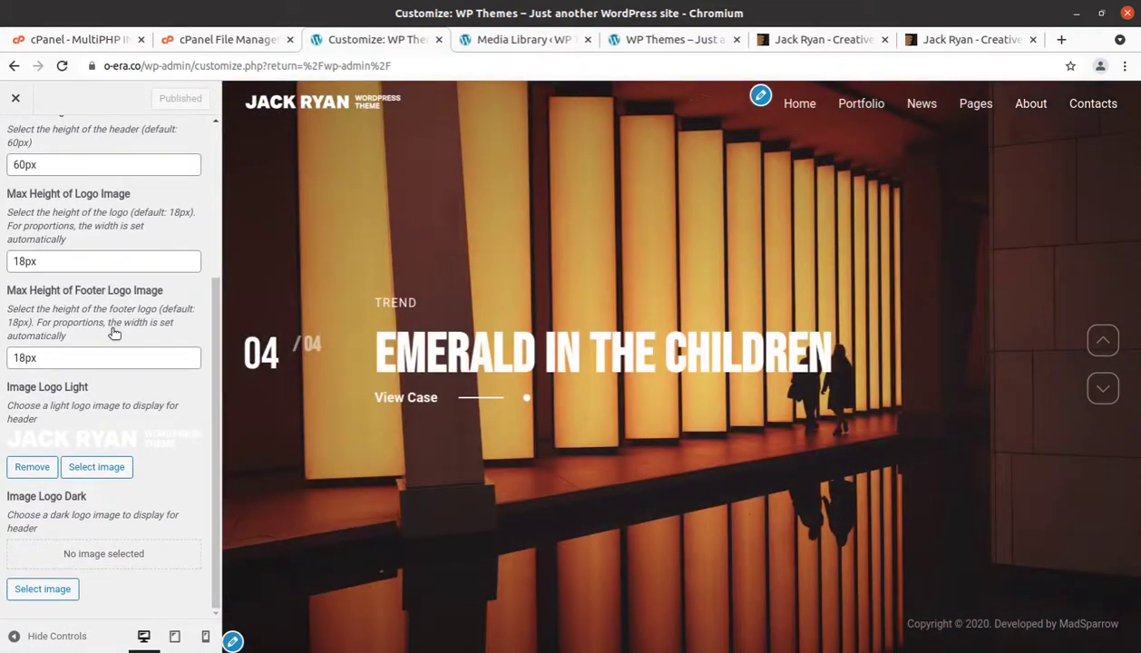
pyautogui.scroll(5, 113, 334)
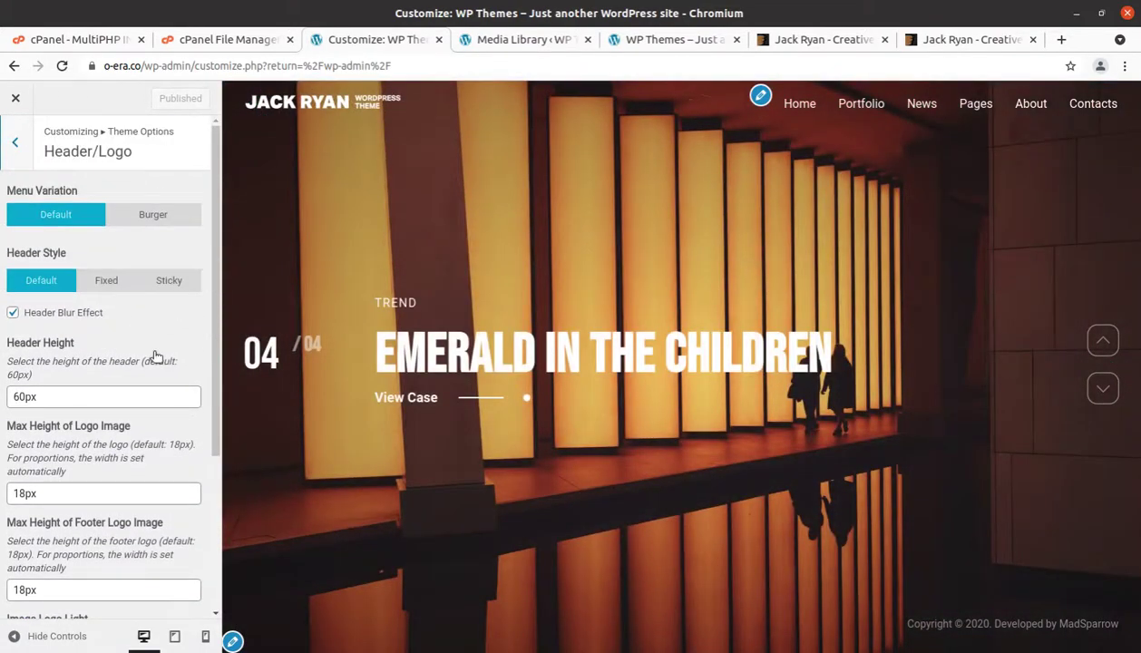
pyautogui.scroll(-3, 157, 357)
pyautogui.scroll(3, 95, 275)
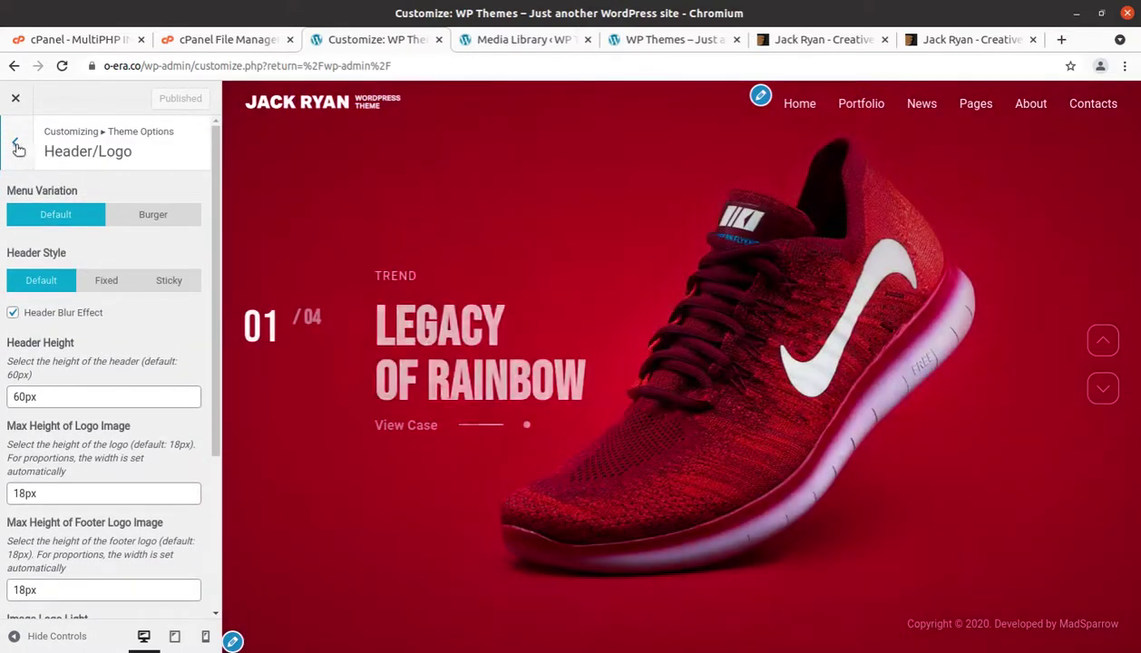
pyautogui.click(17, 145)
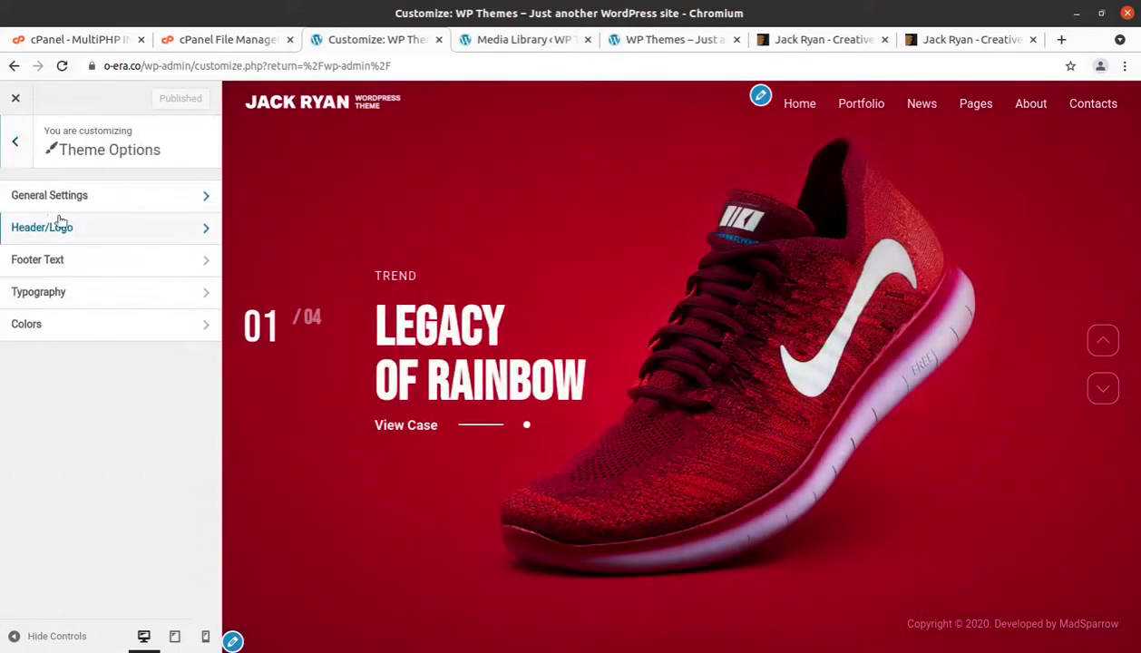
# Check the Footer Text copyright setting and the Typography font settings in Theme Options.
pyautogui.click(101, 260)
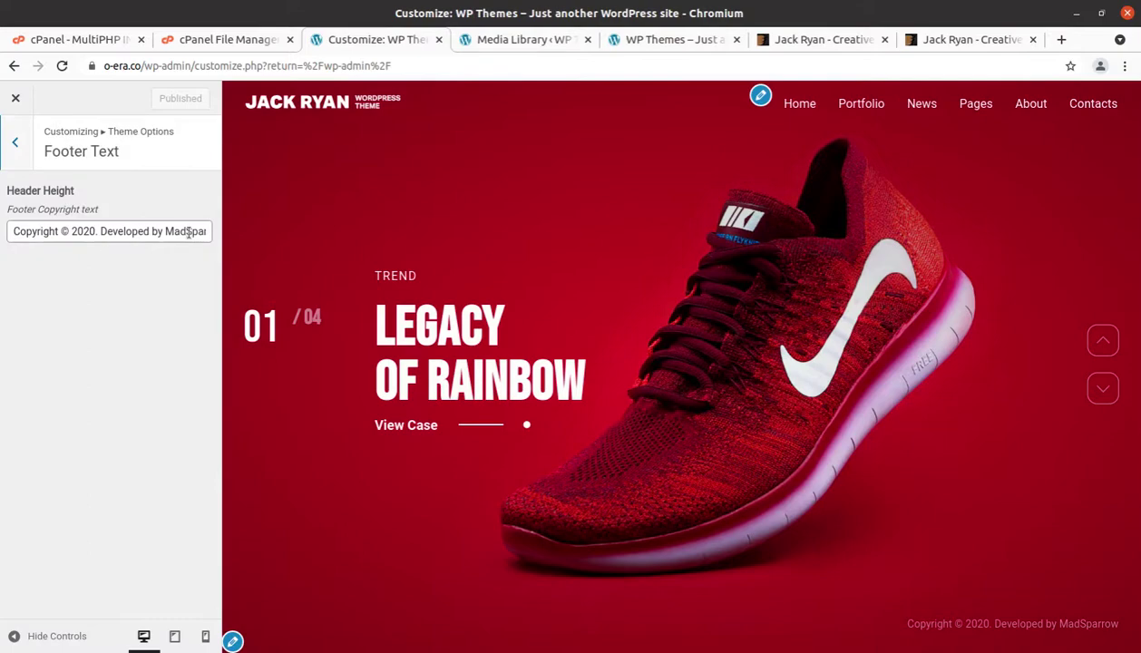
pyautogui.click(19, 146)
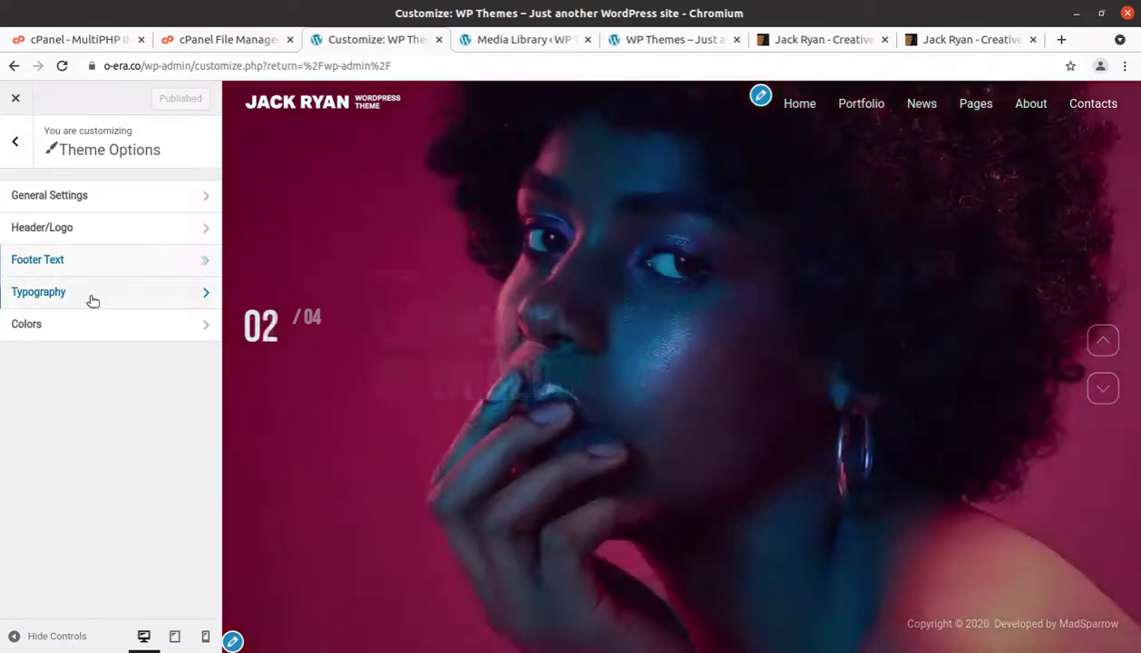
pyautogui.click(91, 299)
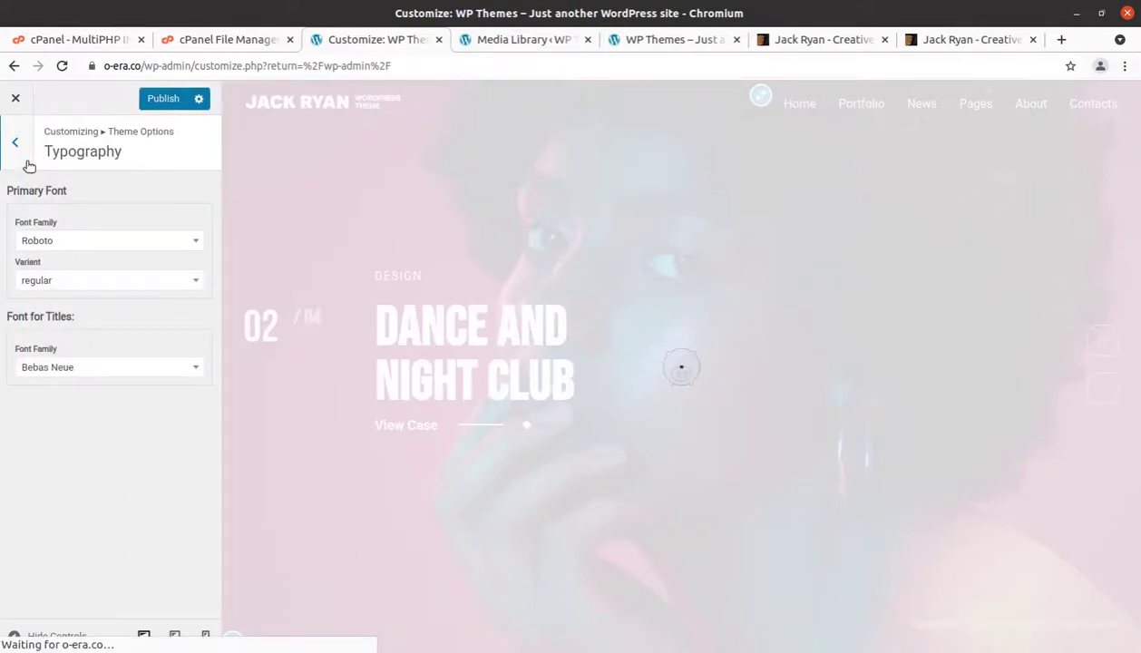
pyautogui.click(25, 147)
# Look through the Colors section of Theme Options and return to the Customizer's main list.
pyautogui.click(89, 328)
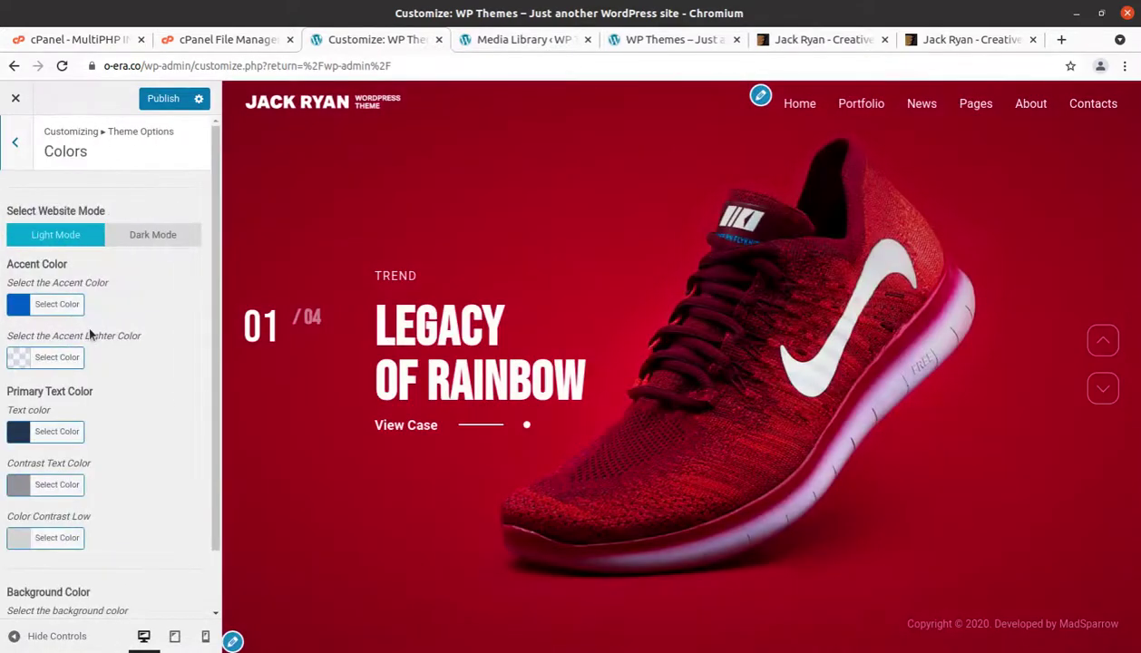
pyautogui.scroll(-1, 147, 299)
pyautogui.scroll(1, 142, 311)
pyautogui.click(27, 145)
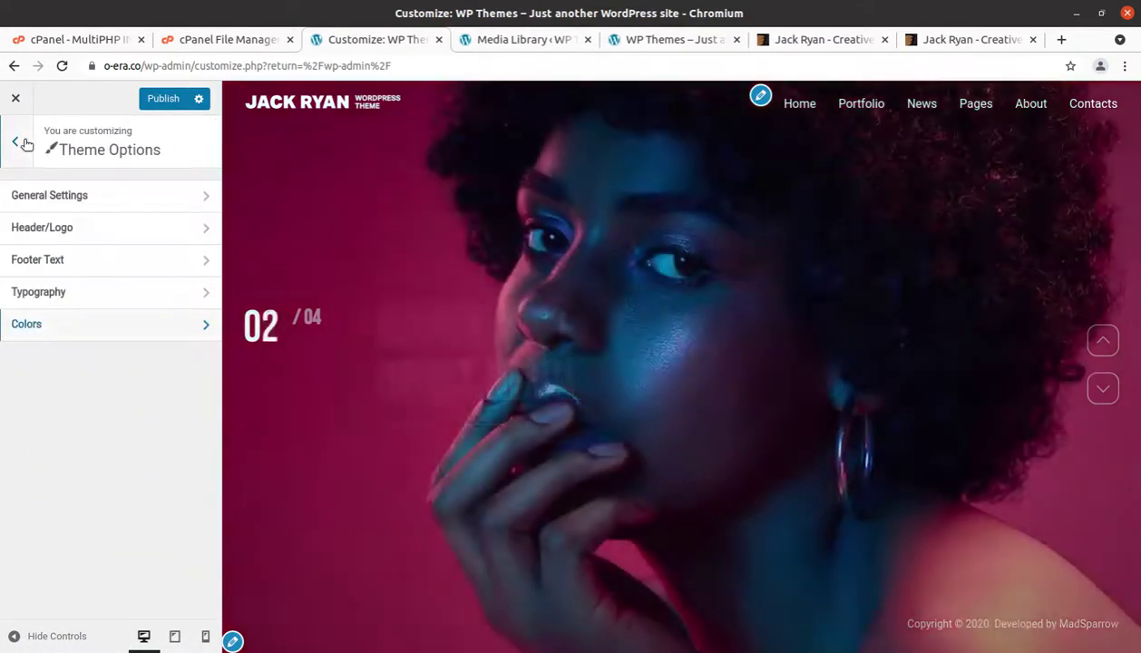
pyautogui.click(26, 145)
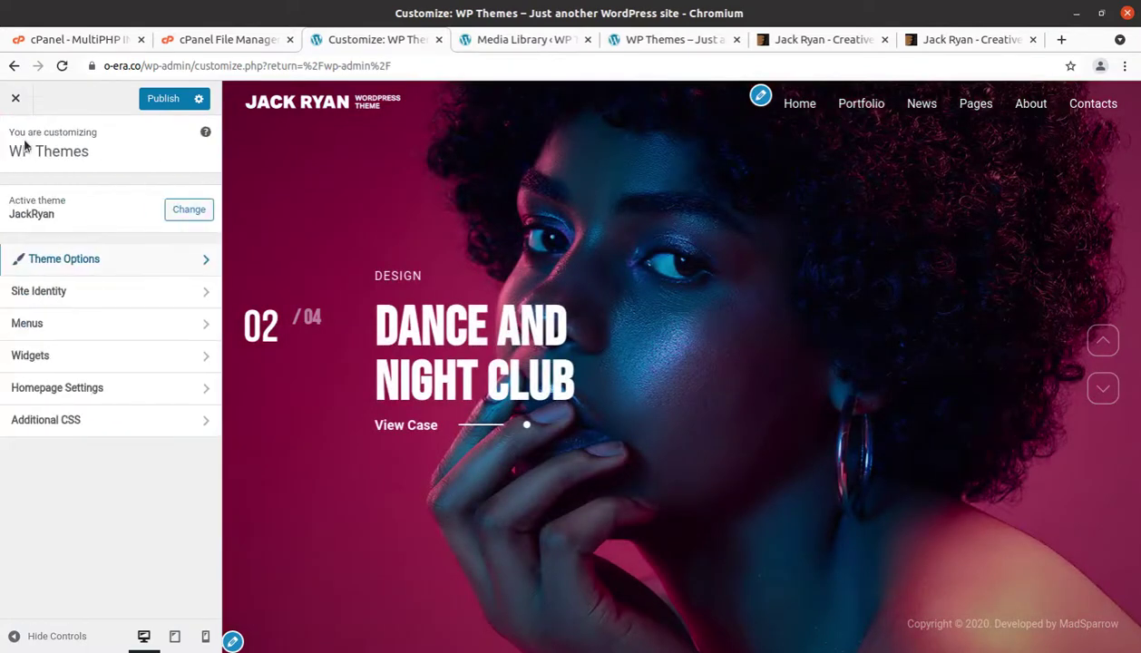
# Examine the Customizer's Menus section, viewing all menu locations and the advanced menu properties.
pyautogui.click(116, 334)
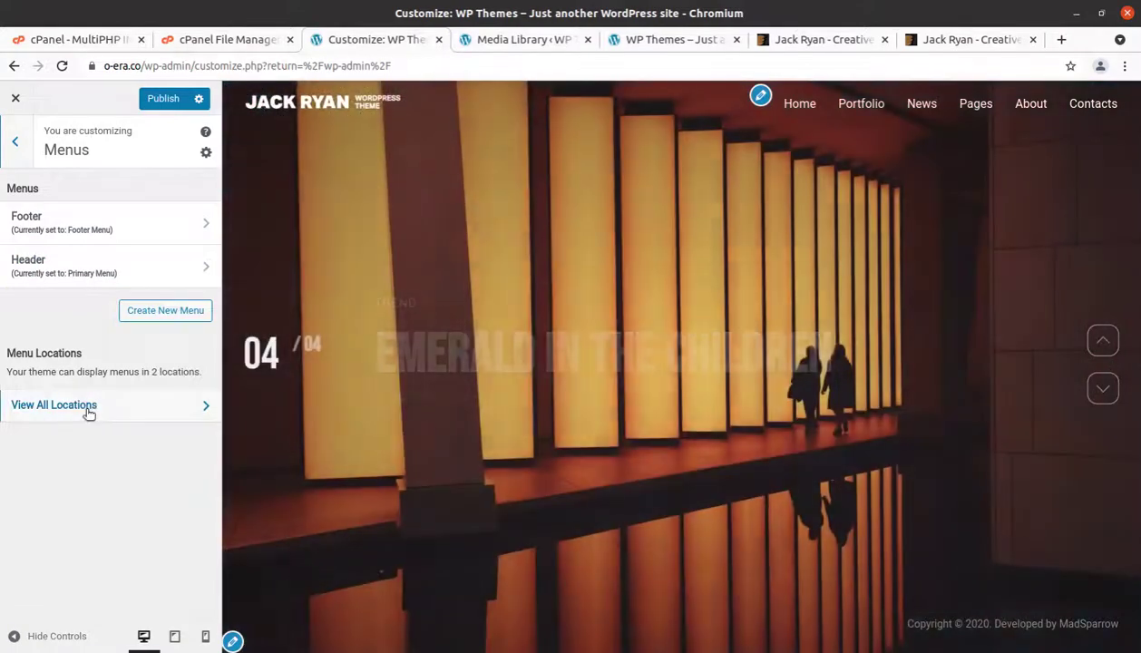
pyautogui.click(89, 408)
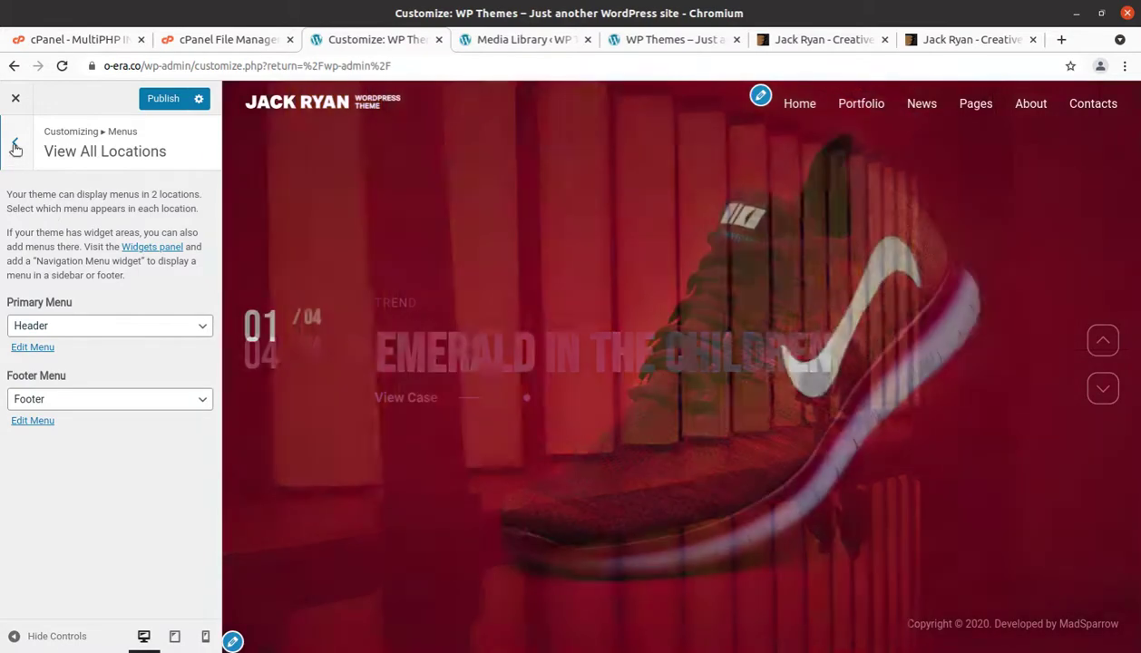
pyautogui.click(15, 143)
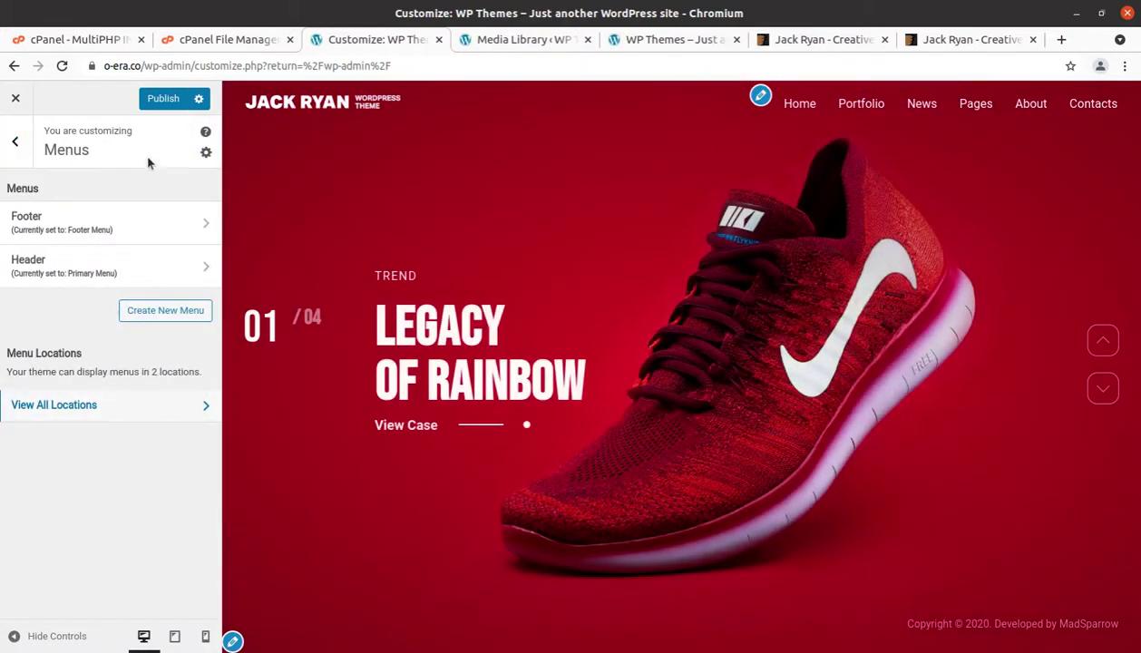
pyautogui.click(205, 153)
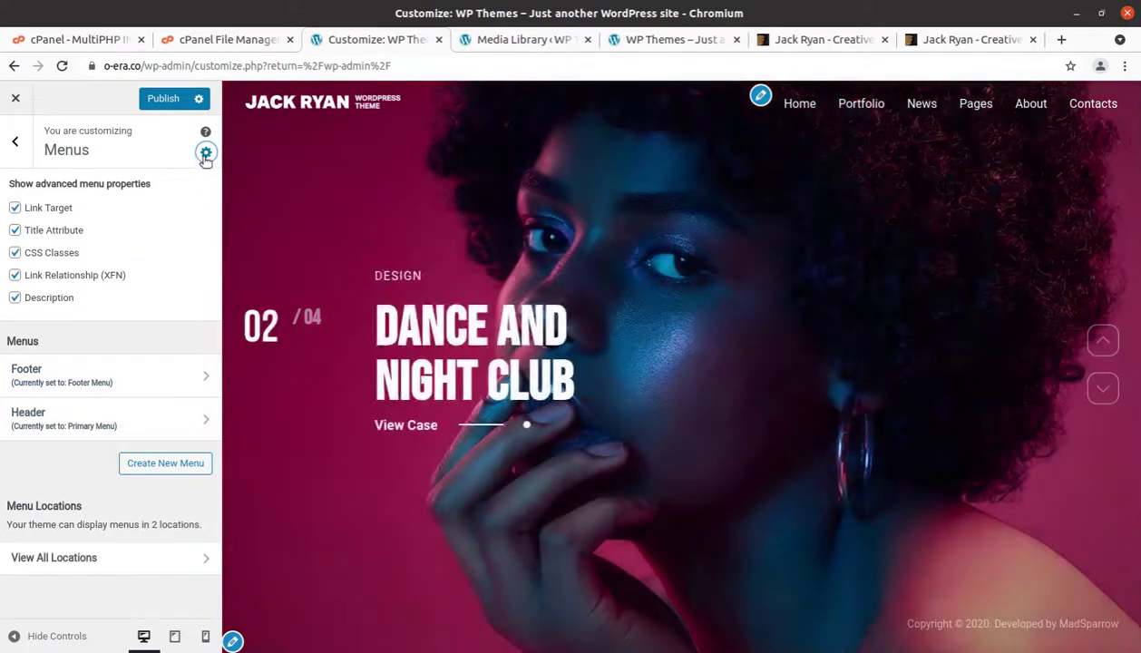
pyautogui.click(206, 153)
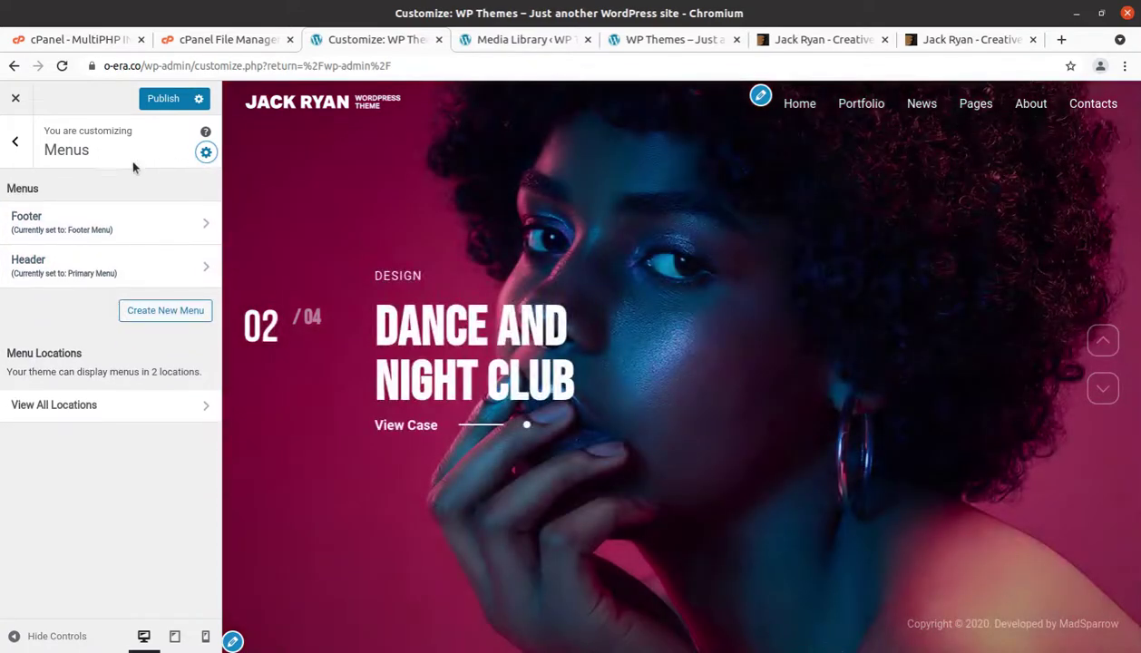
pyautogui.click(19, 143)
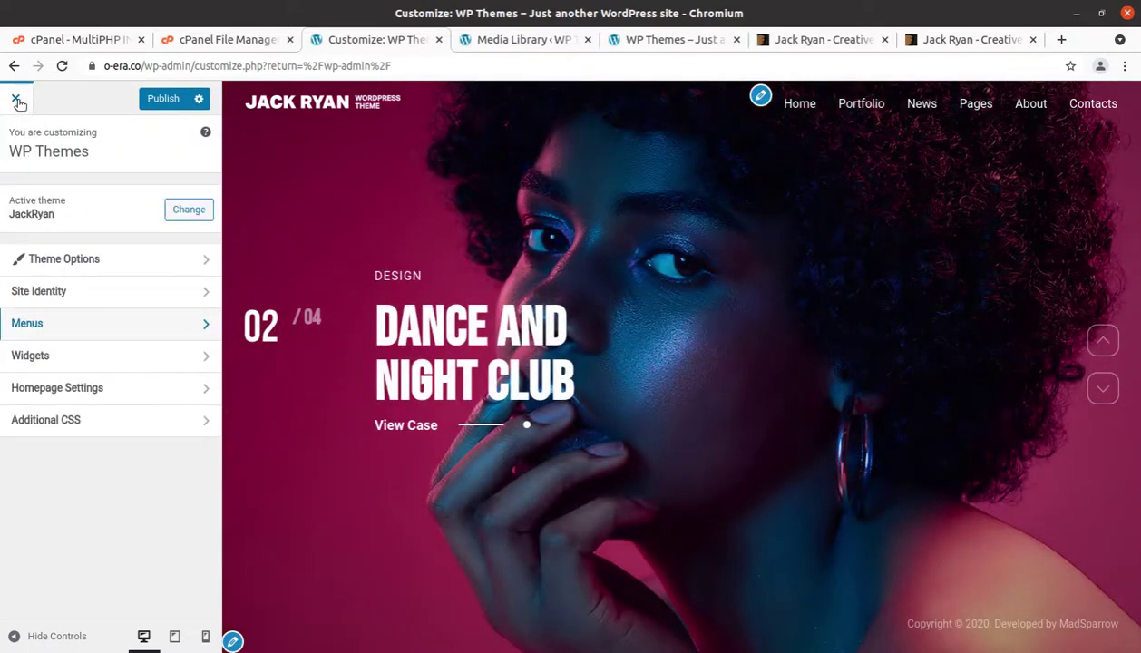
# Close the Customizer without publishing and return to the WordPress dashboard.
pyautogui.click(16, 98)
pyautogui.click(678, 172)
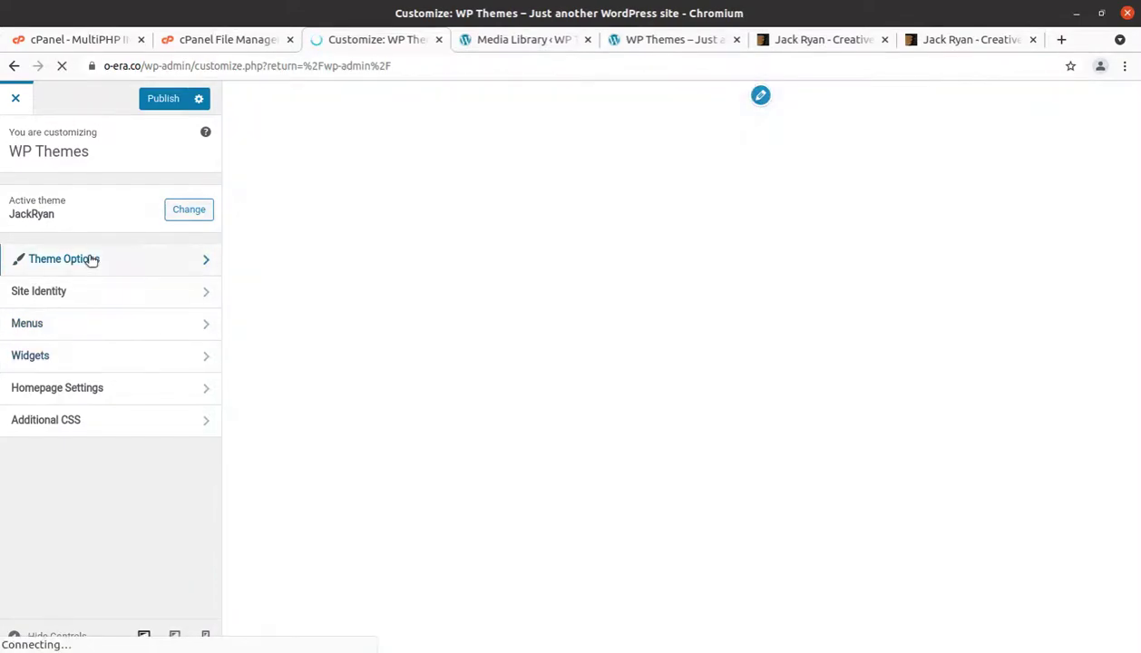
pyautogui.click(92, 260)
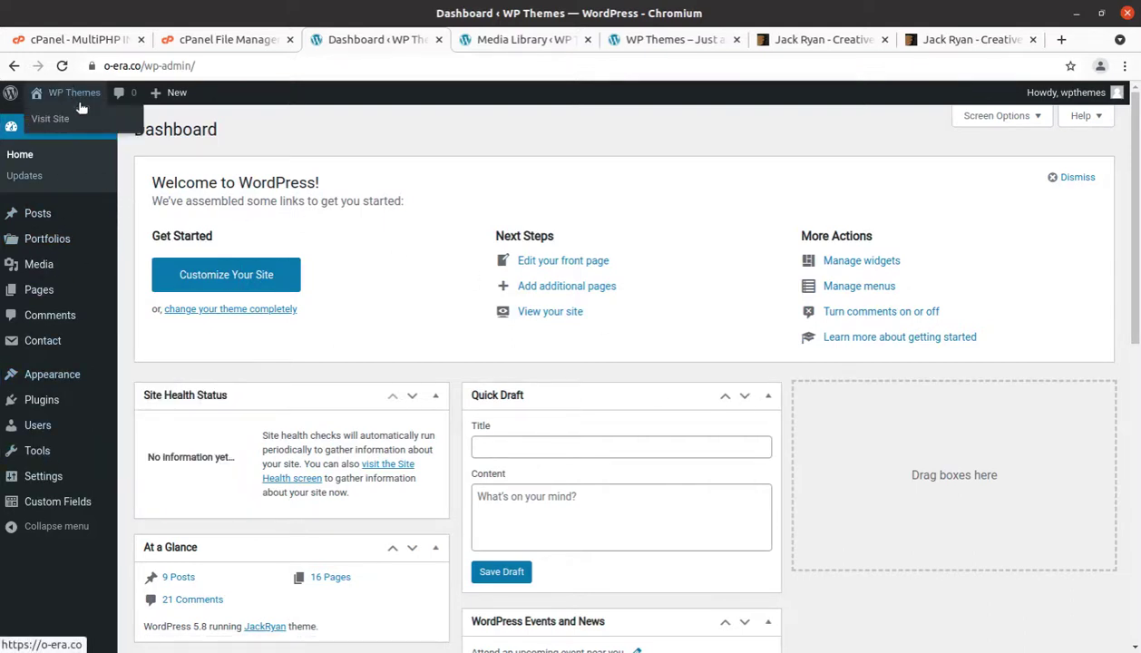
# Visit the site from the dashboard and browse through the home page slides.
pyautogui.click(56, 116)
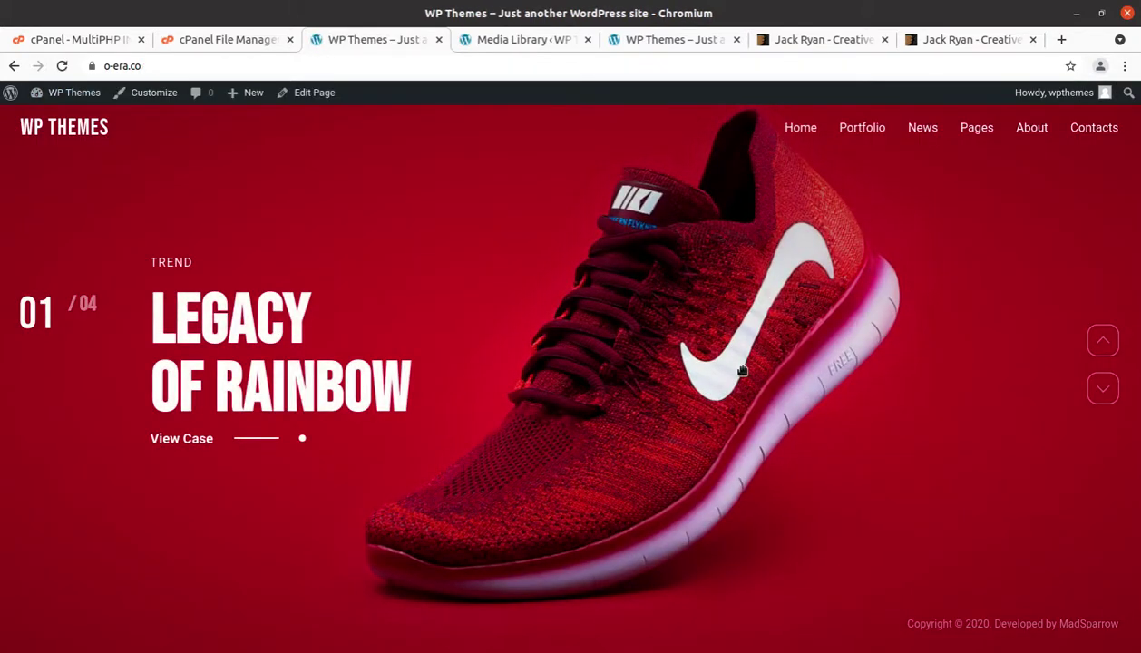
pyautogui.moveTo(722, 409); pyautogui.dragTo(535, 409)
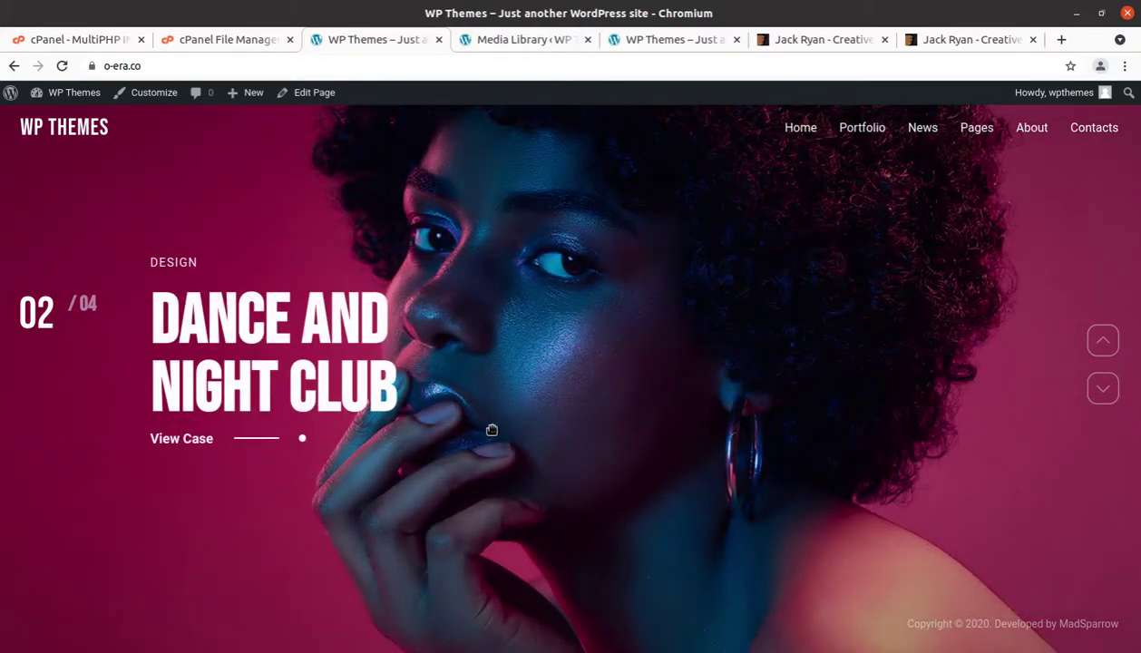
pyautogui.scroll(-1, 491, 432)
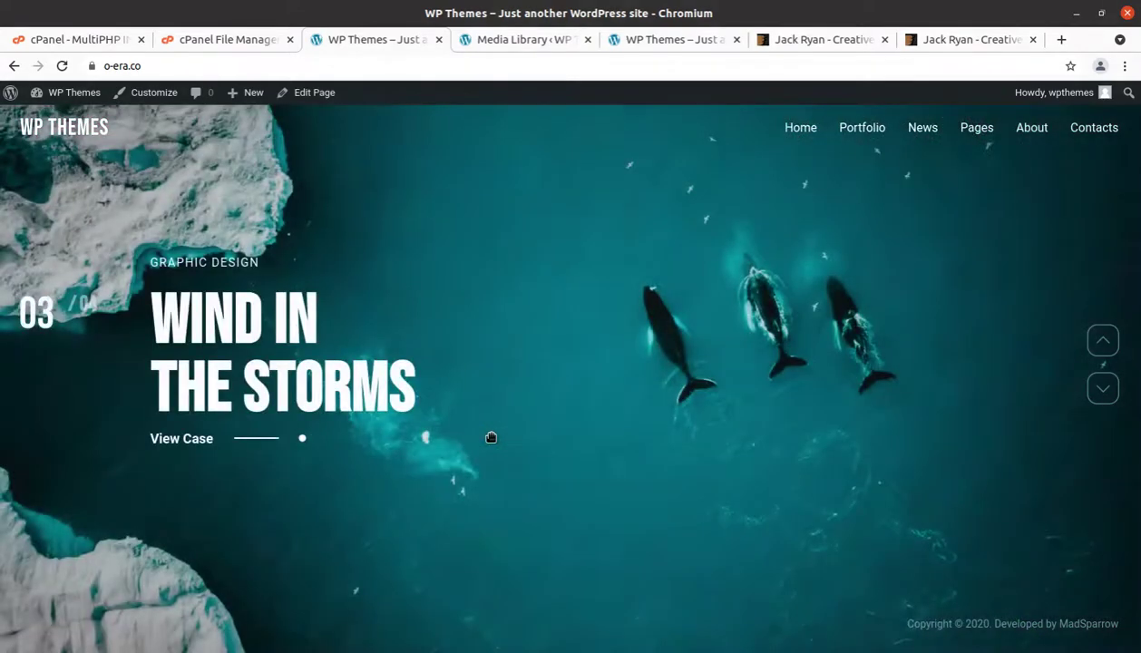
pyautogui.scroll(-1, 491, 436)
pyautogui.scroll(1, 490, 437)
pyautogui.scroll(-1, 503, 452)
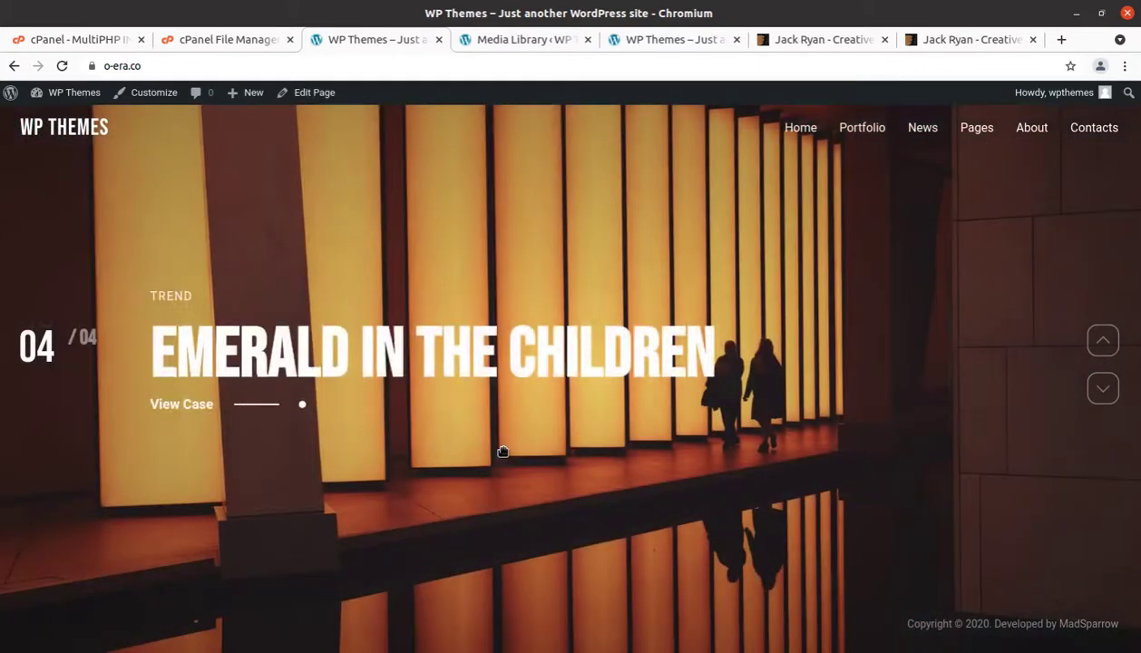